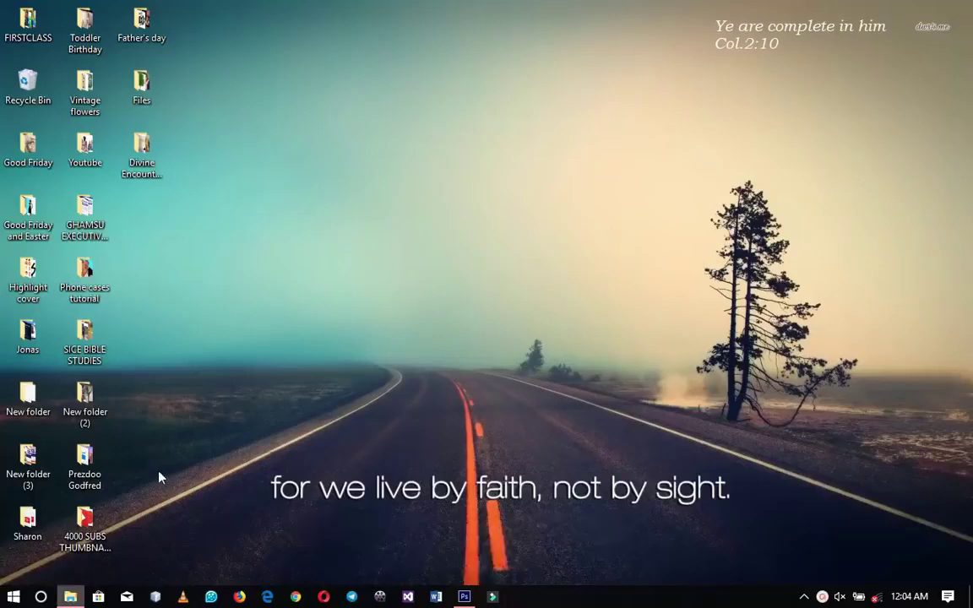
- Open the Divine Encounter Loading resources folder, then switch to Photoshop
{"action": "double_click", "coordinate": [141, 157]}
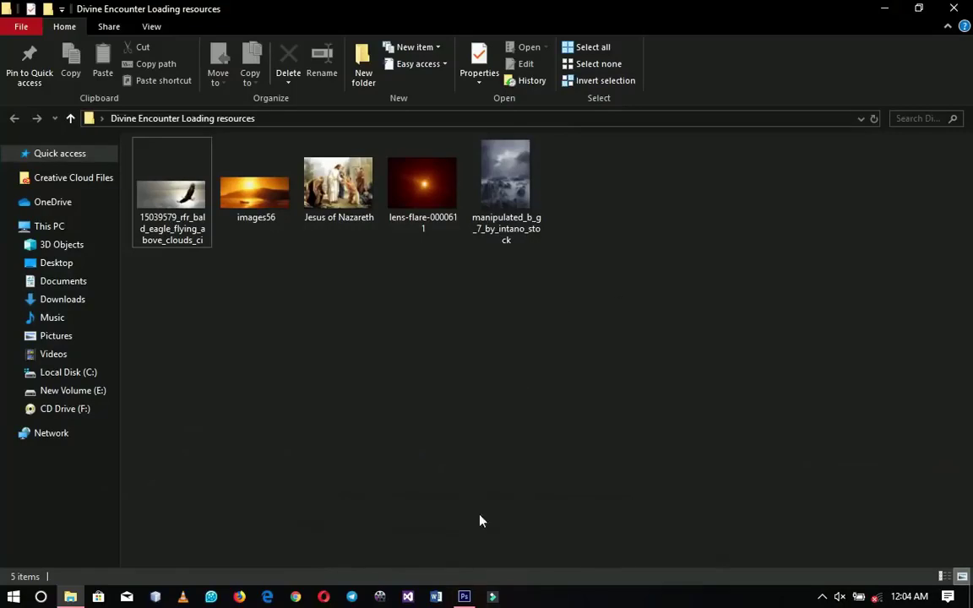
{"action": "left_click", "coordinate": [465, 598]}
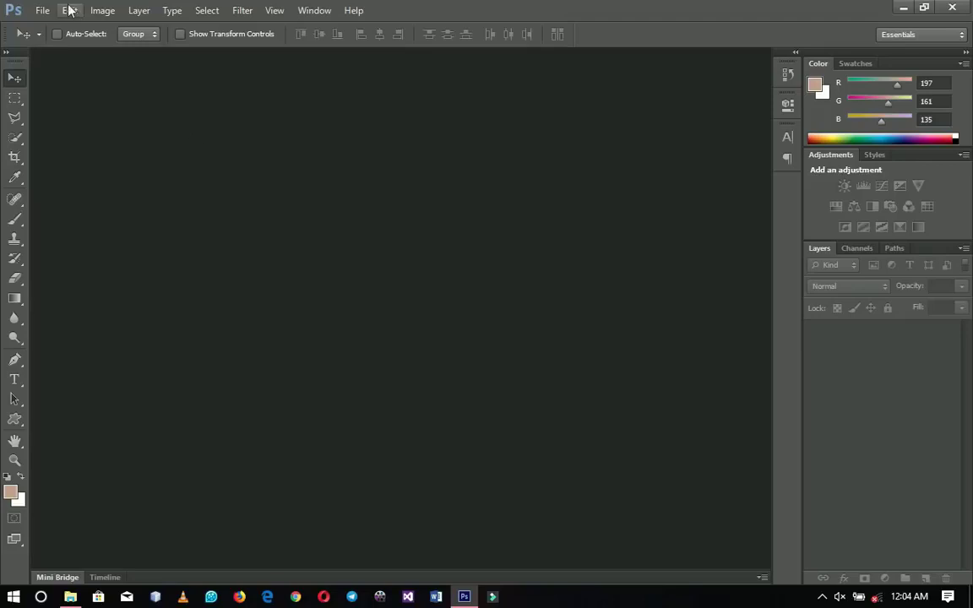
- Create a new 4 by 4 inch document at 300 pixels/inch in RGB Color with a white background
{"action": "left_click", "coordinate": [43, 10]}
{"action": "left_click", "coordinate": [64, 29]}
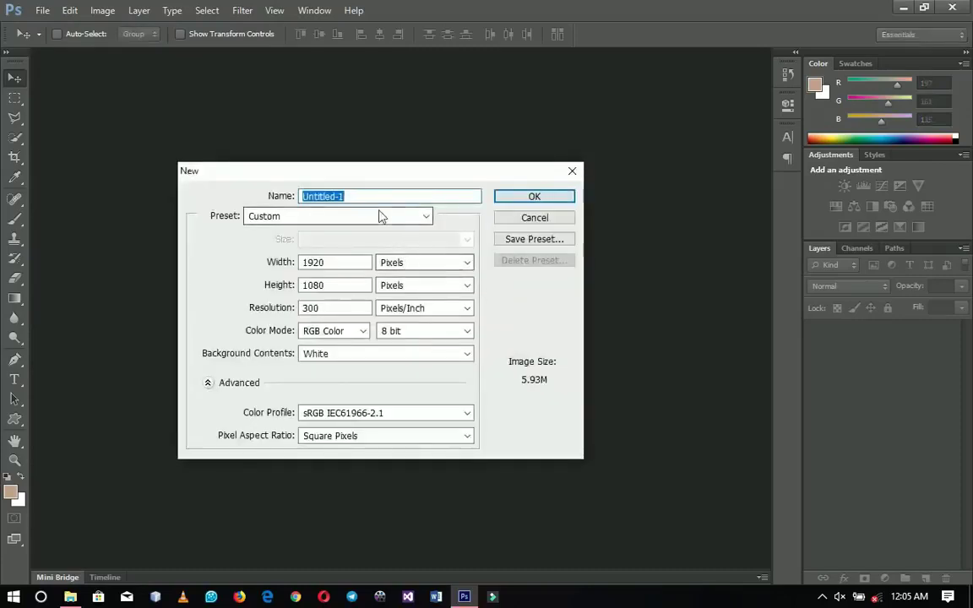
{"action": "left_click", "coordinate": [397, 263]}
{"action": "left_click", "coordinate": [397, 288]}
{"action": "double_click", "coordinate": [344, 262]}
{"action": "type", "text": "4"}
{"action": "double_click", "coordinate": [326, 285]}
{"action": "type", "text": "4"}
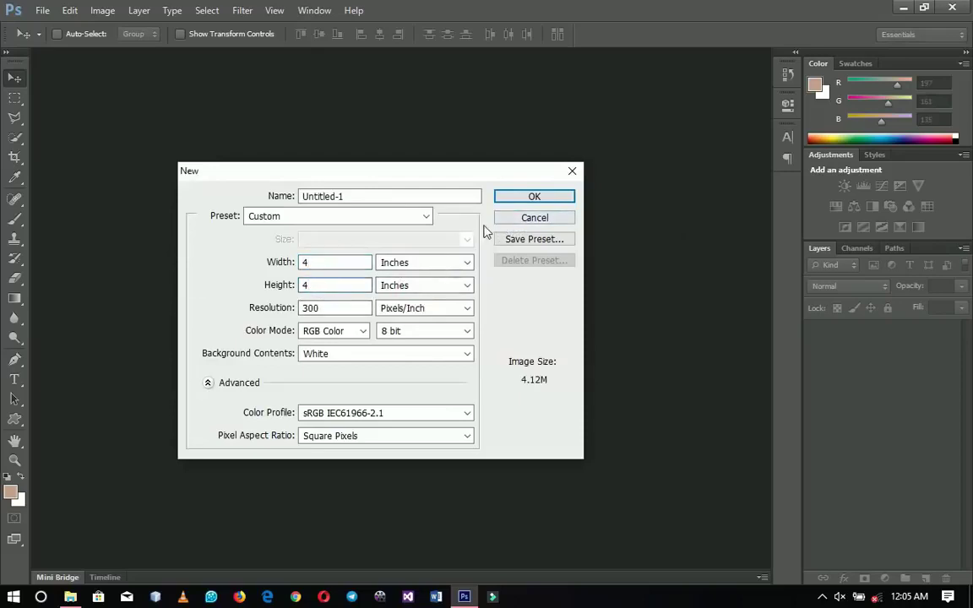
{"action": "left_click", "coordinate": [532, 195]}
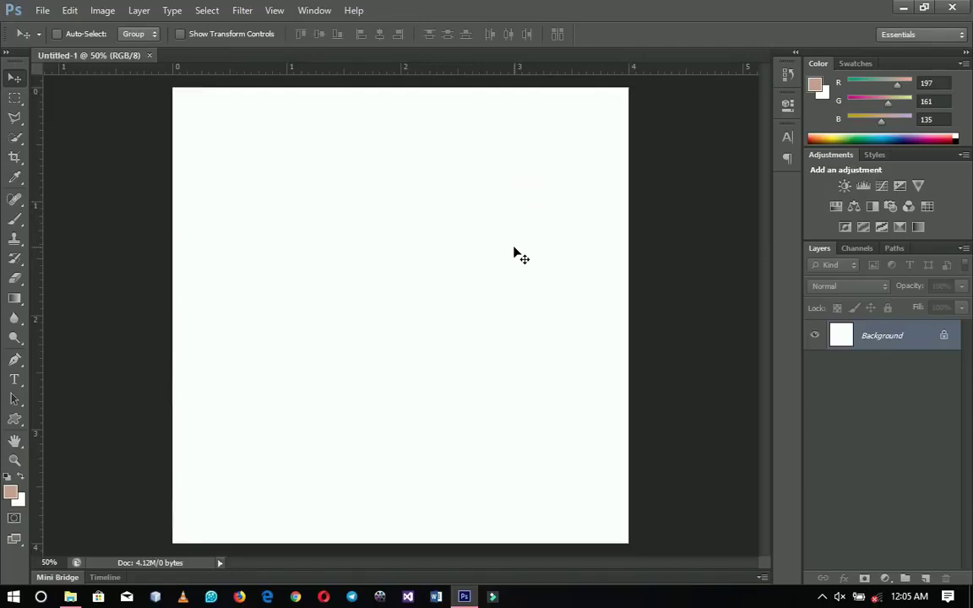
- Place the bald eagle image from the resources folder, scaled to about 31% so only its clouds fill the upper half of the canvas
{"action": "key", "text": "alt+Tab"}
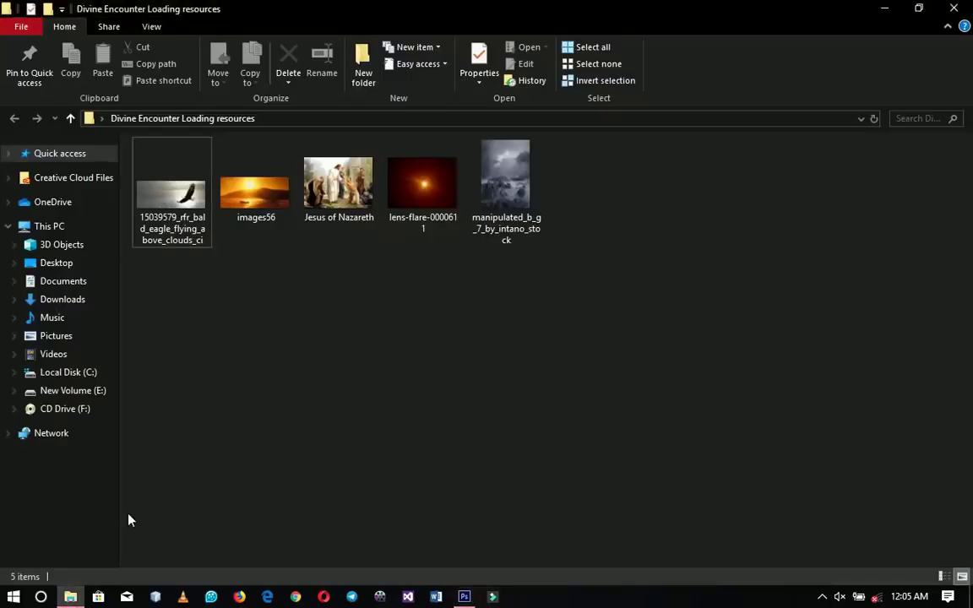
{"action": "left_click_drag", "start_coordinate": [155, 206], "coordinate": [456, 244]}
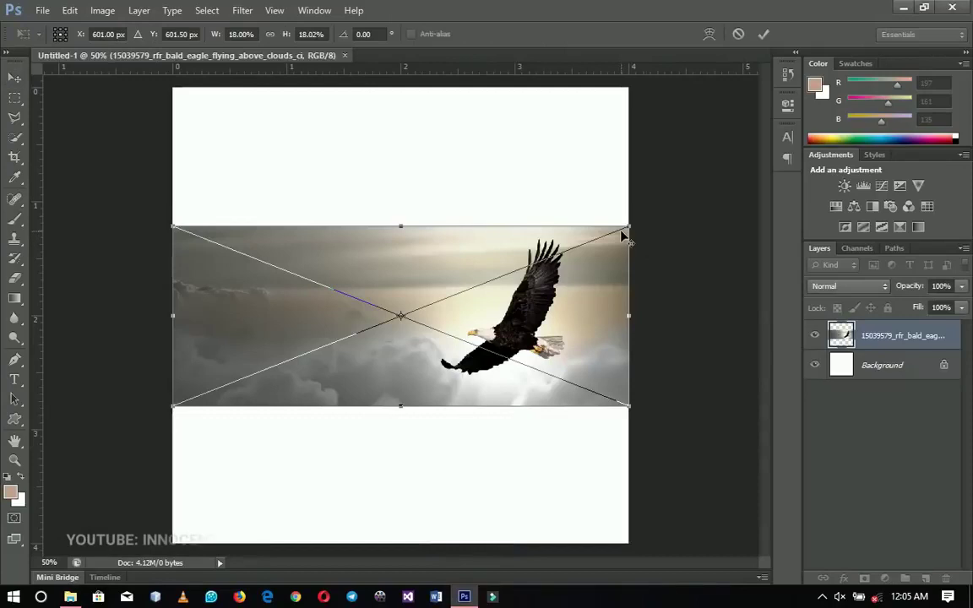
{"action": "left_click_drag", "start_coordinate": [632, 221], "coordinate": [718, 186]}
{"action": "left_click_drag", "start_coordinate": [594, 307], "coordinate": [663, 187]}
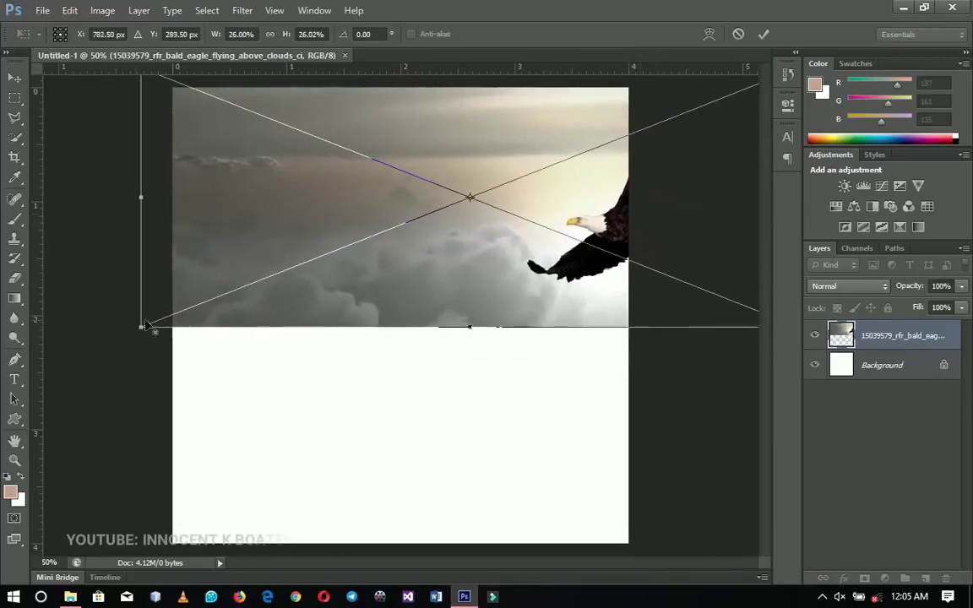
{"action": "left_click_drag", "start_coordinate": [141, 326], "coordinate": [106, 341]}
{"action": "left_click_drag", "start_coordinate": [275, 329], "coordinate": [327, 326]}
{"action": "left_click_drag", "start_coordinate": [169, 341], "coordinate": [141, 351]}
{"action": "left_click_drag", "start_coordinate": [321, 348], "coordinate": [347, 328]}
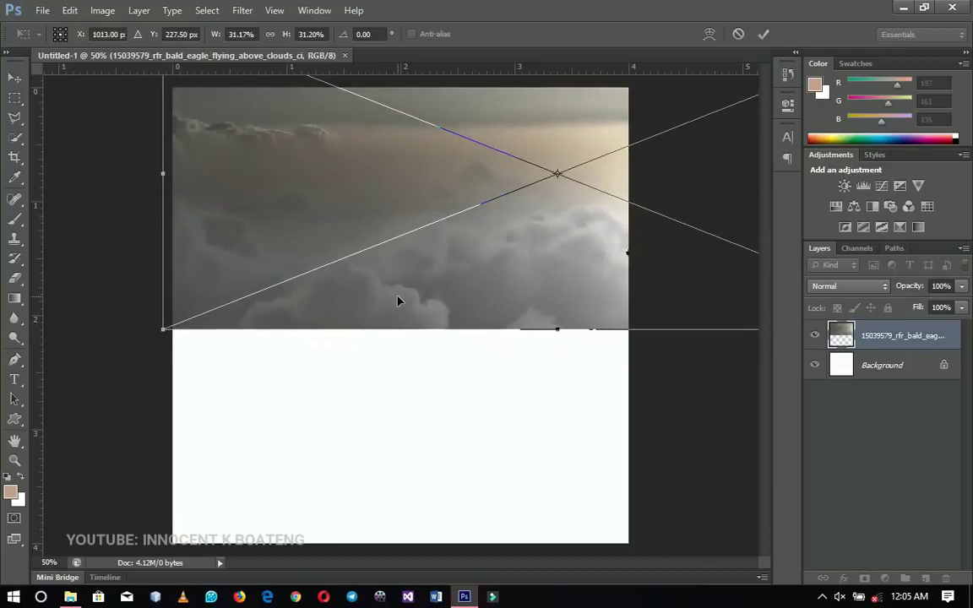
{"action": "key", "text": "Return"}
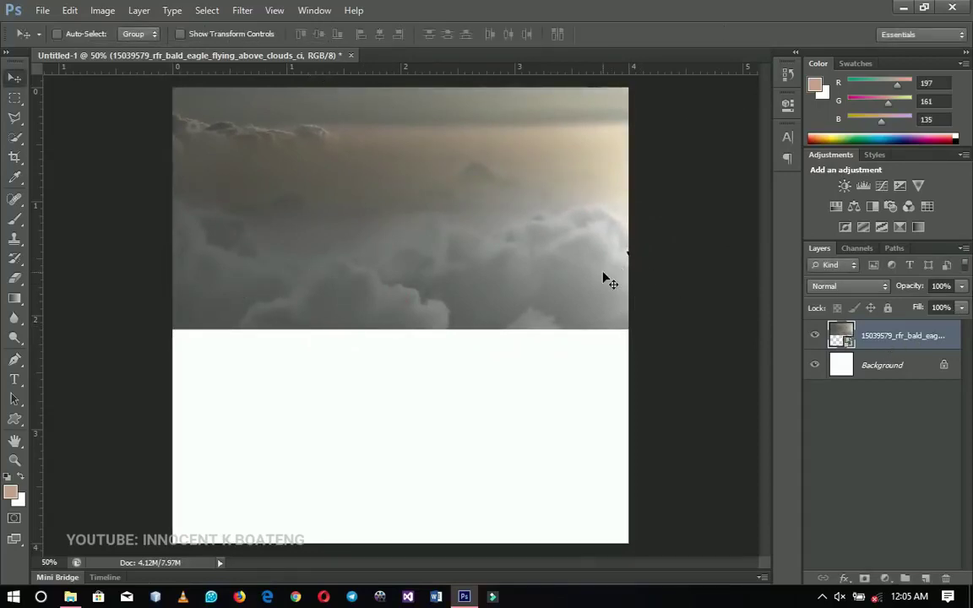
- Rasterize the bald eagle layer and add a layer mask to it
{"action": "right_click", "coordinate": [888, 340]}
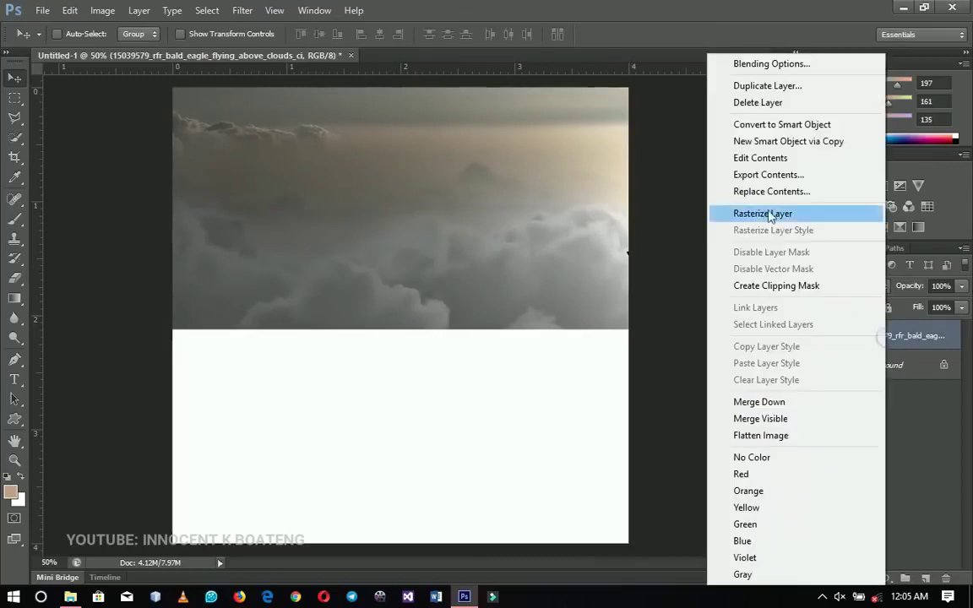
{"action": "left_click", "coordinate": [768, 216]}
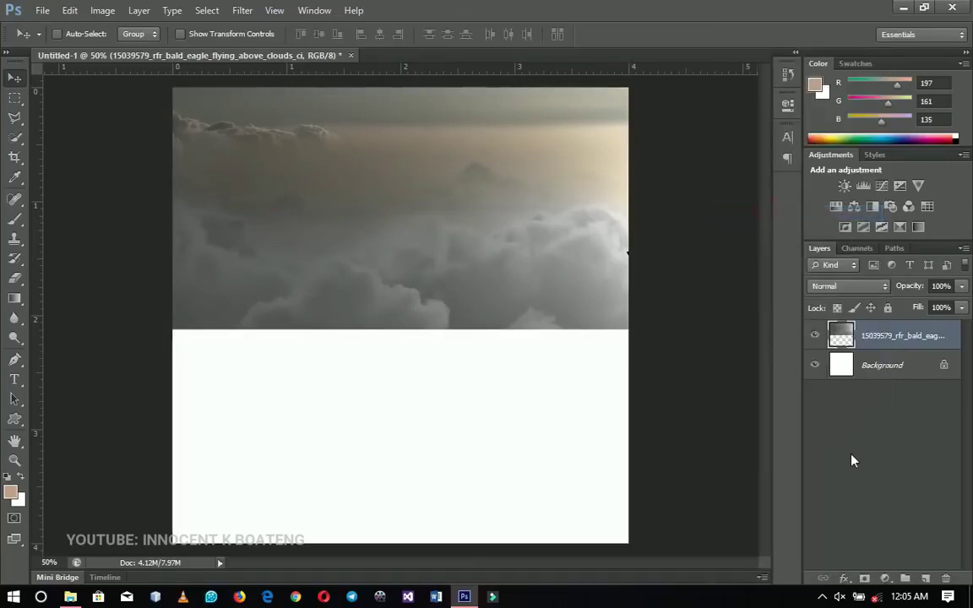
{"action": "left_click", "coordinate": [864, 579]}
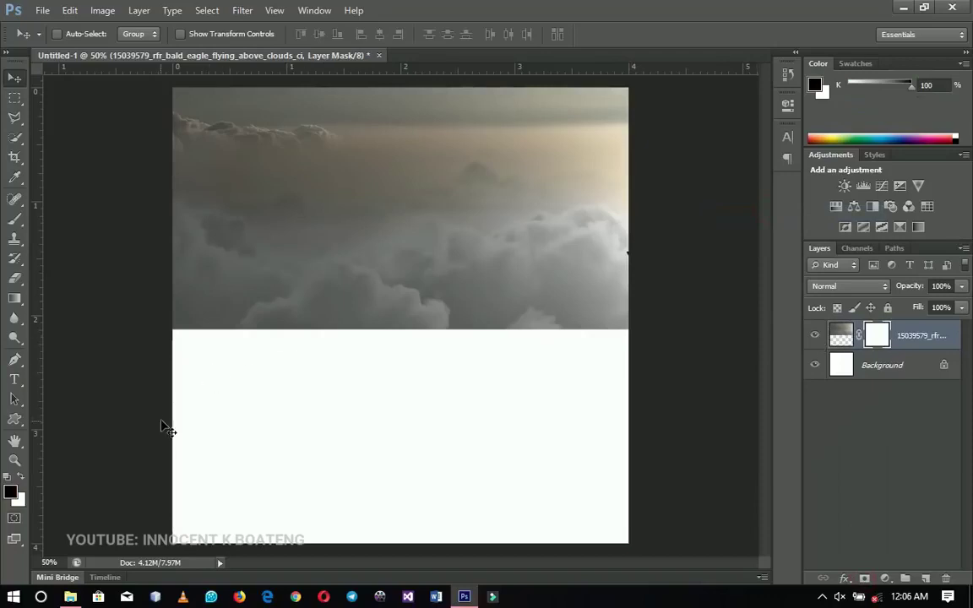
- Paint on the mask with a soft black brush of about 250 to 300 px to fade the lower edge of the clouds
{"action": "key", "text": "b"}
{"action": "right_click", "coordinate": [419, 460]}
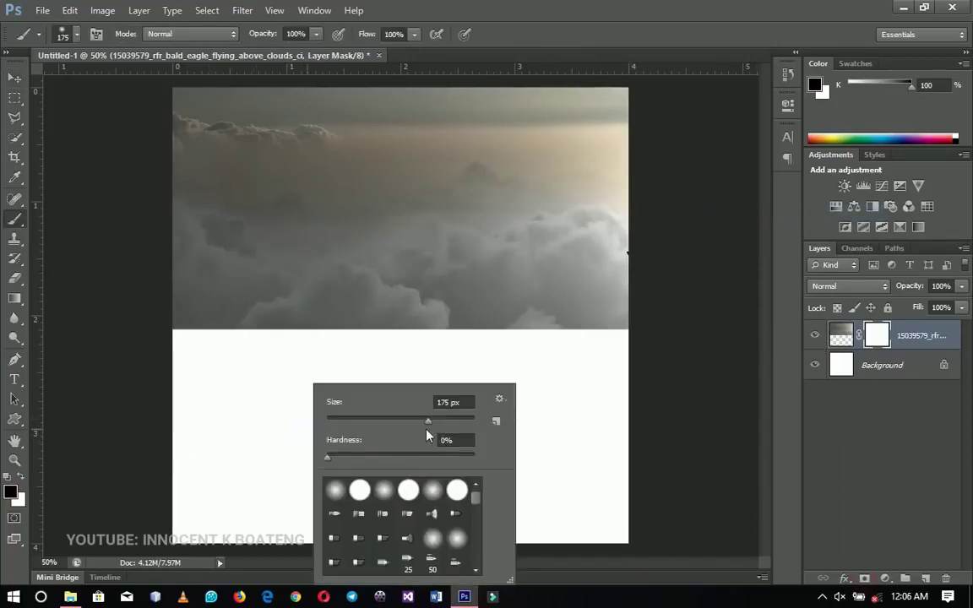
{"action": "left_click_drag", "start_coordinate": [440, 429], "coordinate": [447, 428]}
{"action": "left_click", "coordinate": [608, 402]}
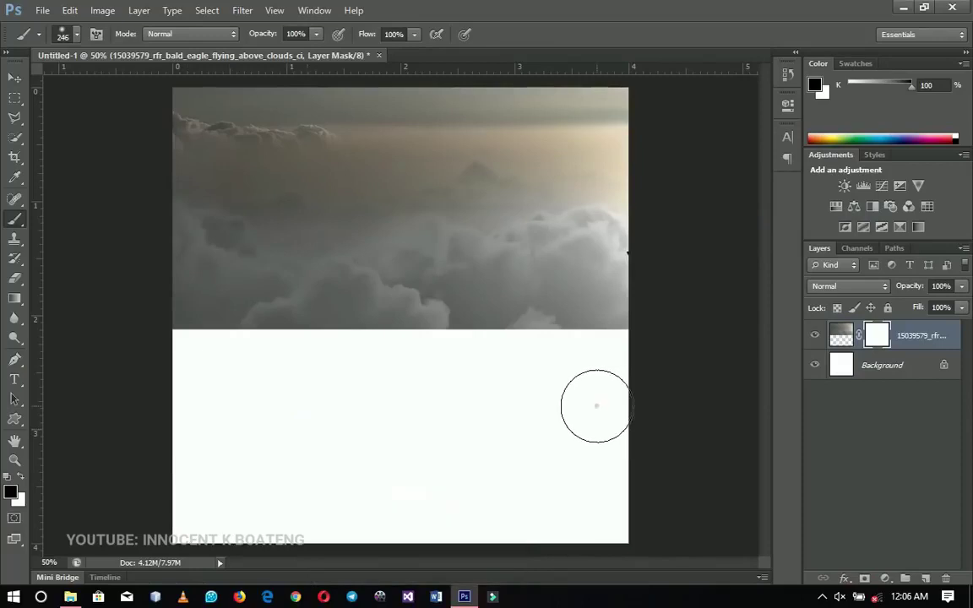
{"action": "right_click", "coordinate": [570, 391]}
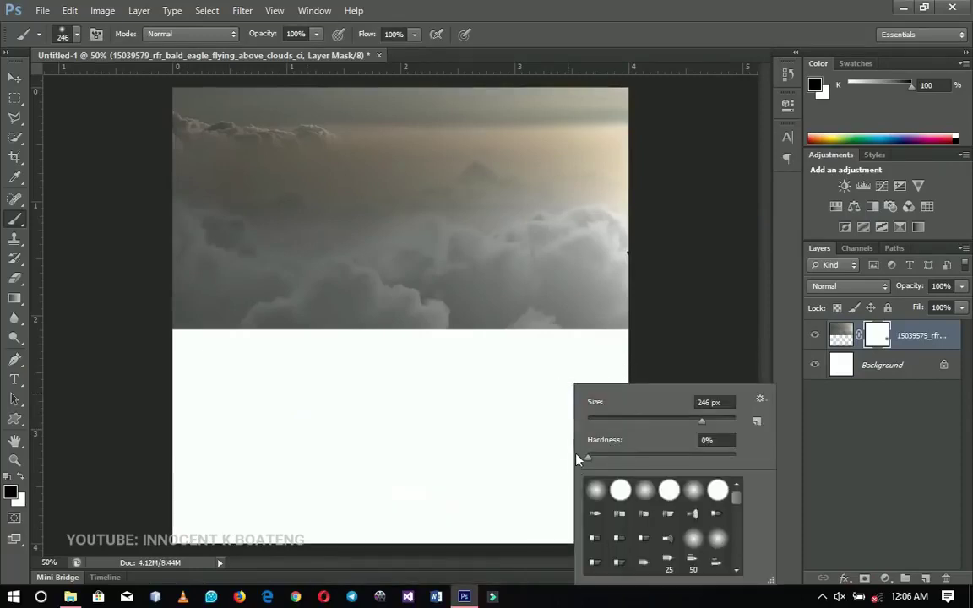
{"action": "key", "text": "Return"}
{"action": "mouse_move", "coordinate": [594, 358]}
{"action": "left_mouse_down"}
{"action": "mouse_move", "coordinate": [340, 372]}
{"action": "mouse_move", "coordinate": [190, 358]}
{"action": "left_mouse_up"}
{"action": "mouse_move", "coordinate": [378, 381]}
{"action": "left_mouse_down"}
{"action": "mouse_move", "coordinate": [360, 364]}
{"action": "mouse_move", "coordinate": [378, 358]}
{"action": "mouse_move", "coordinate": [248, 358]}
{"action": "mouse_move", "coordinate": [341, 376]}
{"action": "mouse_move", "coordinate": [124, 337]}
{"action": "left_mouse_up"}
{"action": "mouse_move", "coordinate": [439, 355]}
{"action": "left_mouse_down"}
{"action": "mouse_move", "coordinate": [611, 362]}
{"action": "mouse_move", "coordinate": [582, 367]}
{"action": "left_mouse_up"}
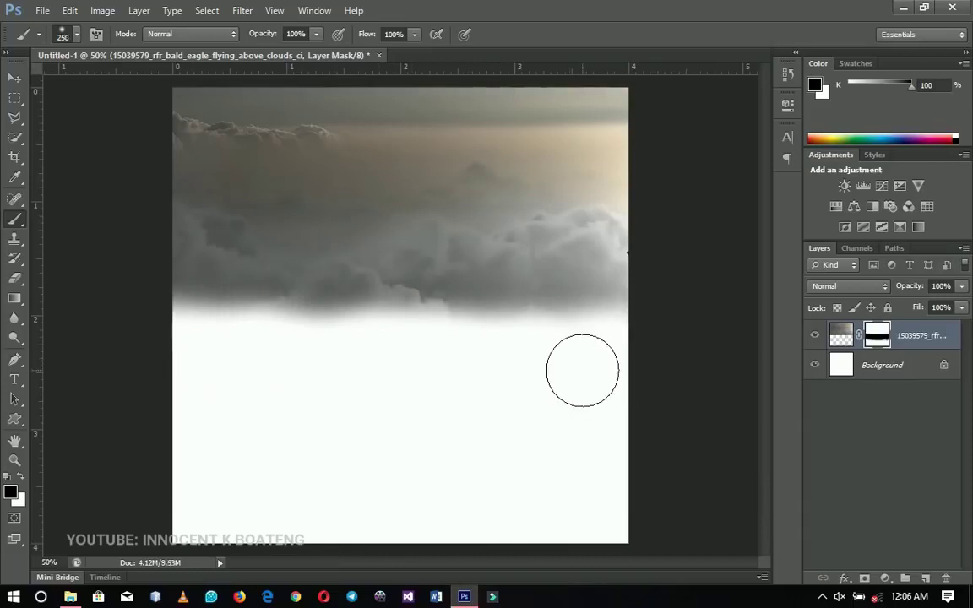
{"action": "mouse_move", "coordinate": [582, 370]}
{"action": "left_mouse_down"}
{"action": "mouse_move", "coordinate": [636, 337]}
{"action": "mouse_move", "coordinate": [564, 361]}
{"action": "mouse_move", "coordinate": [541, 350]}
{"action": "mouse_move", "coordinate": [256, 374]}
{"action": "mouse_move", "coordinate": [322, 374]}
{"action": "mouse_move", "coordinate": [268, 358]}
{"action": "mouse_move", "coordinate": [291, 377]}
{"action": "mouse_move", "coordinate": [156, 353]}
{"action": "left_mouse_up"}
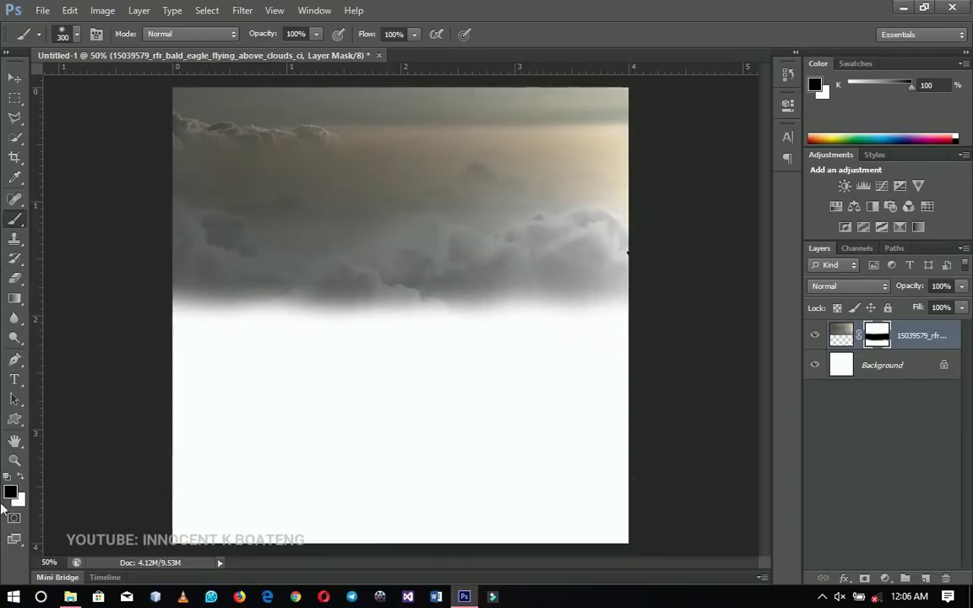
- Place the manipulated_b_g_7_by_intano_stock image from the resources folder into the document as the uppermost layer
{"action": "left_click", "coordinate": [70, 596]}
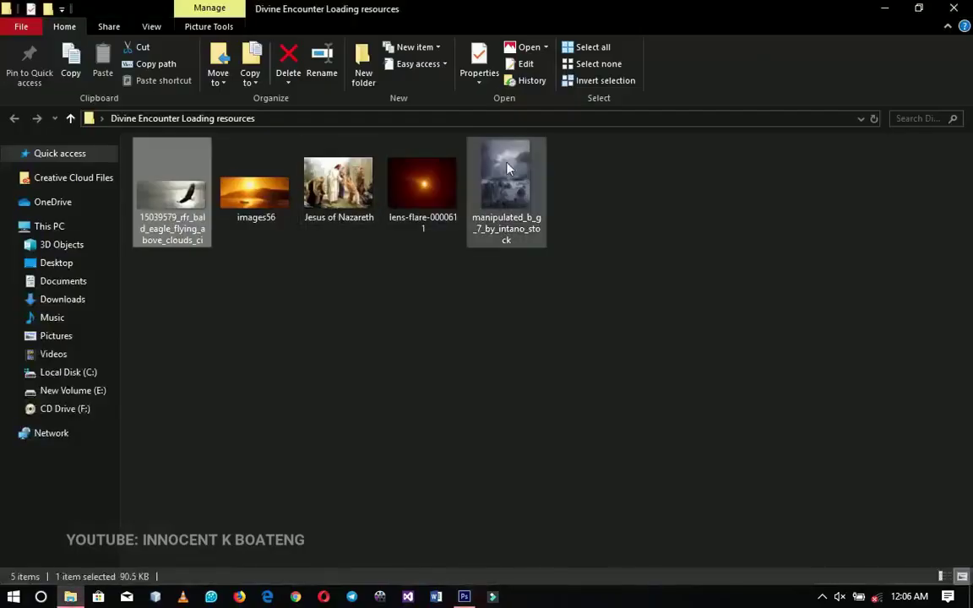
{"action": "left_click_drag", "start_coordinate": [519, 198], "coordinate": [492, 323]}
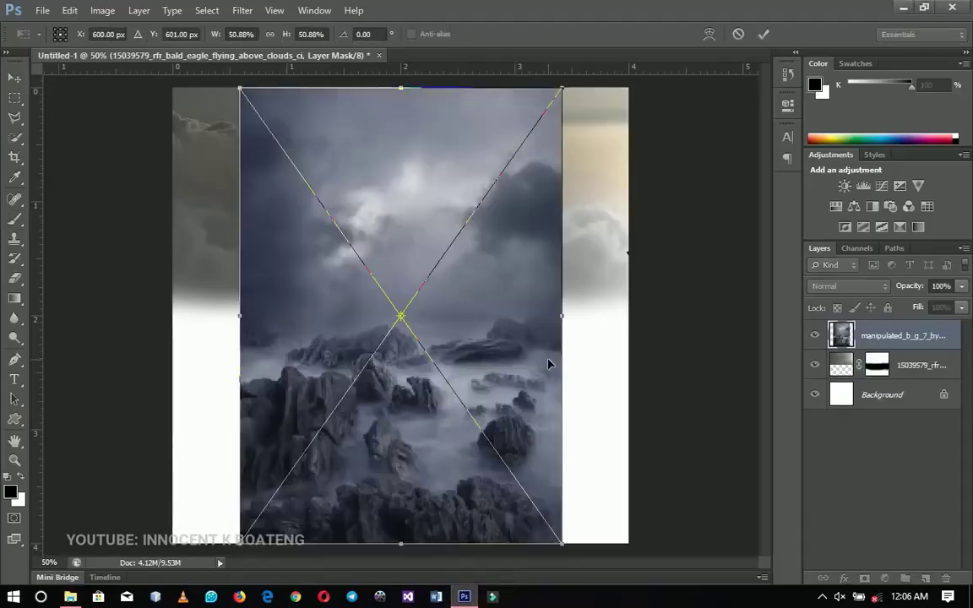
{"action": "key", "text": "Return"}
- Enlarge the rocky storm-sky layer proportionally from its centre until it covers the whole canvas
{"action": "key", "text": "z"}
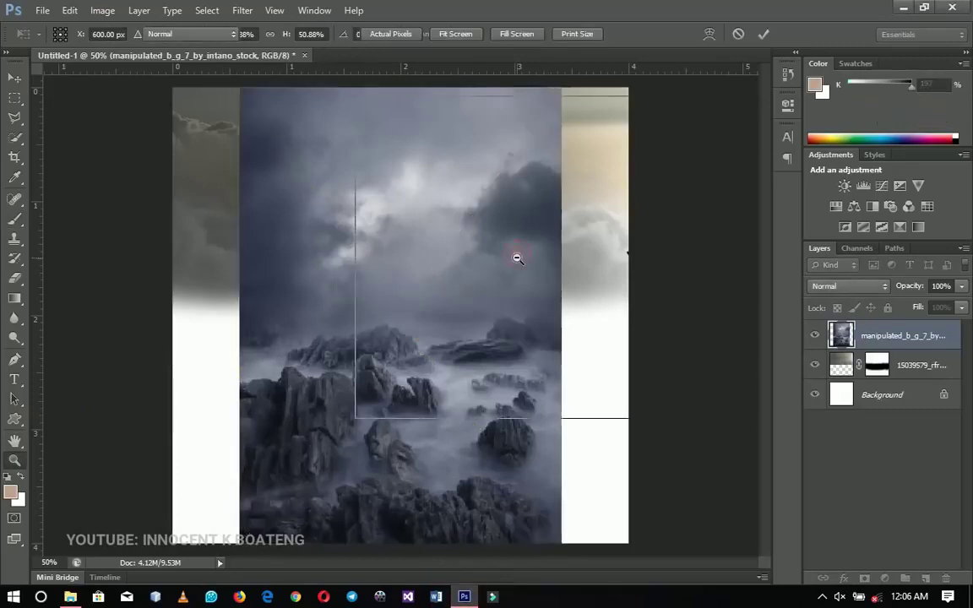
{"action": "left_click", "coordinate": [517, 259], "text": "alt"}
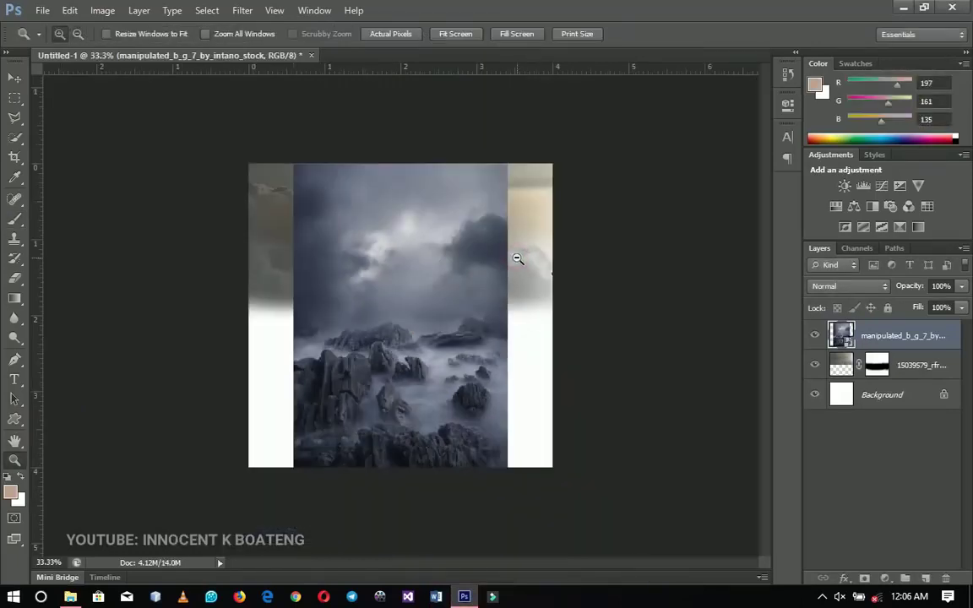
{"action": "key", "text": "ctrl+t"}
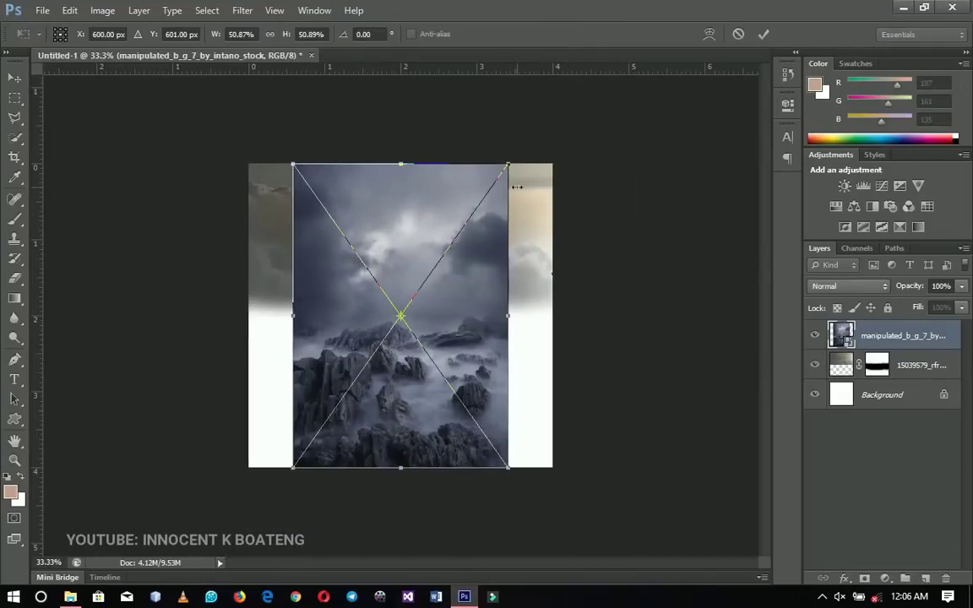
{"action": "left_click_drag", "start_coordinate": [503, 168], "coordinate": [582, 125]}
{"action": "key", "text": "Return"}
{"action": "key", "text": "z"}
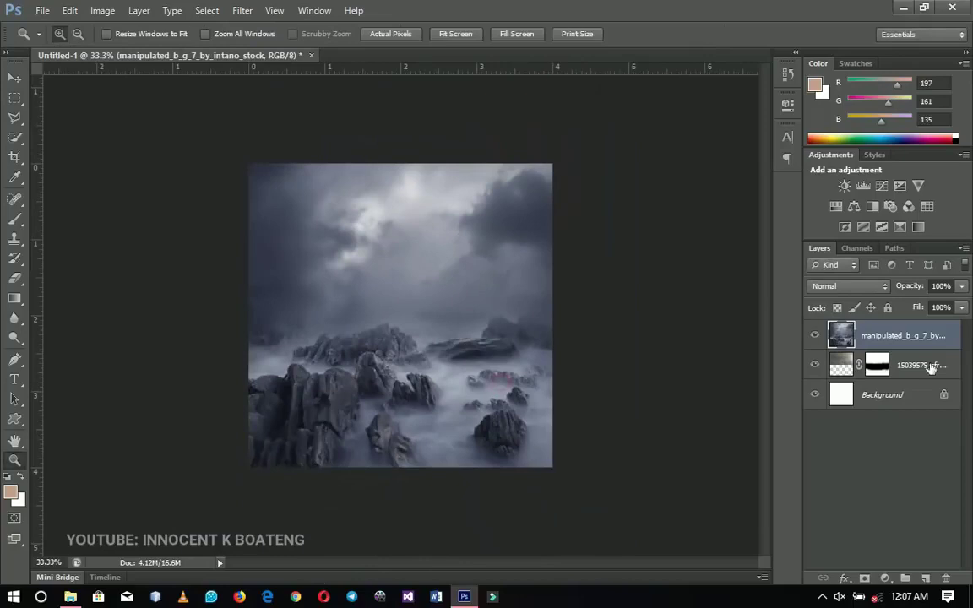
- Mask the rocky storm-sky layer and paint out its rocks and mist with a soft black brush enlarged up to 600 px
{"action": "left_click", "coordinate": [814, 336]}
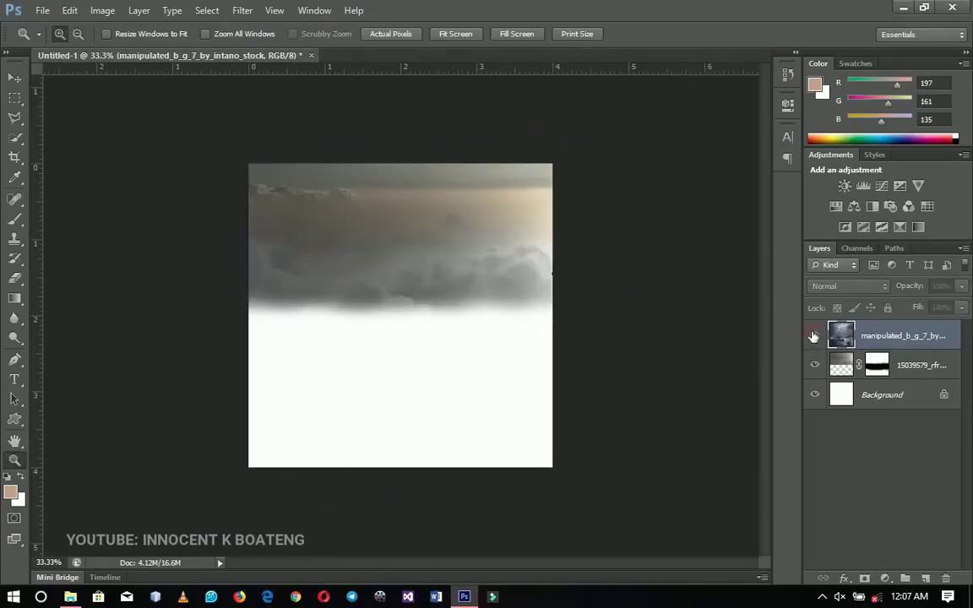
{"action": "left_click", "coordinate": [813, 336]}
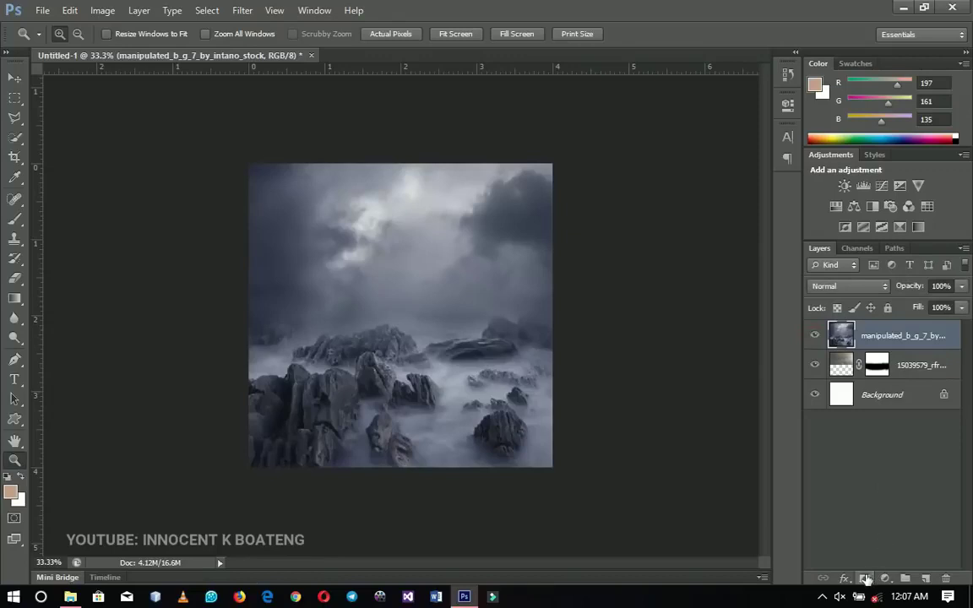
{"action": "left_click", "coordinate": [863, 579]}
{"action": "key", "text": "v"}
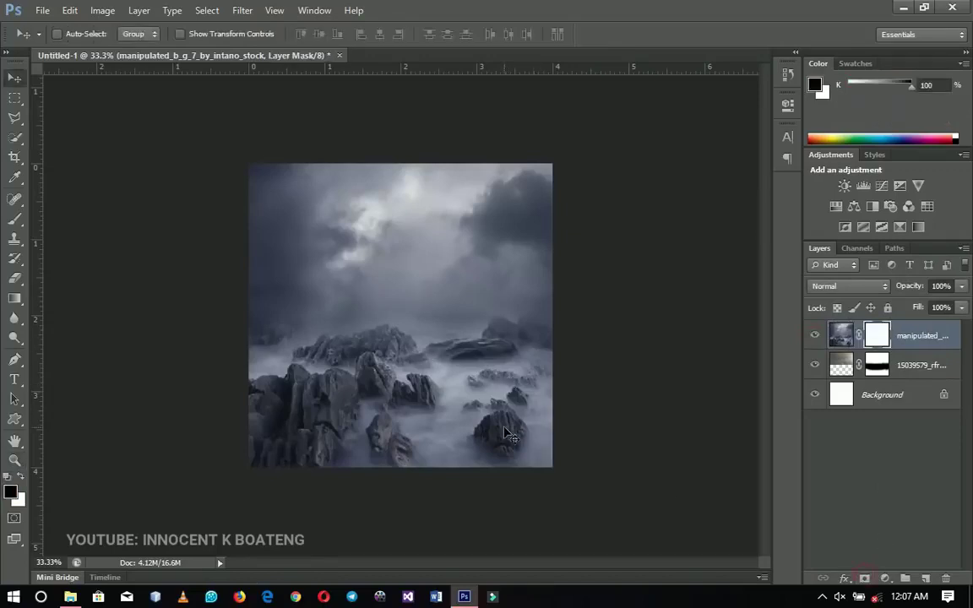
{"action": "key", "text": "b"}
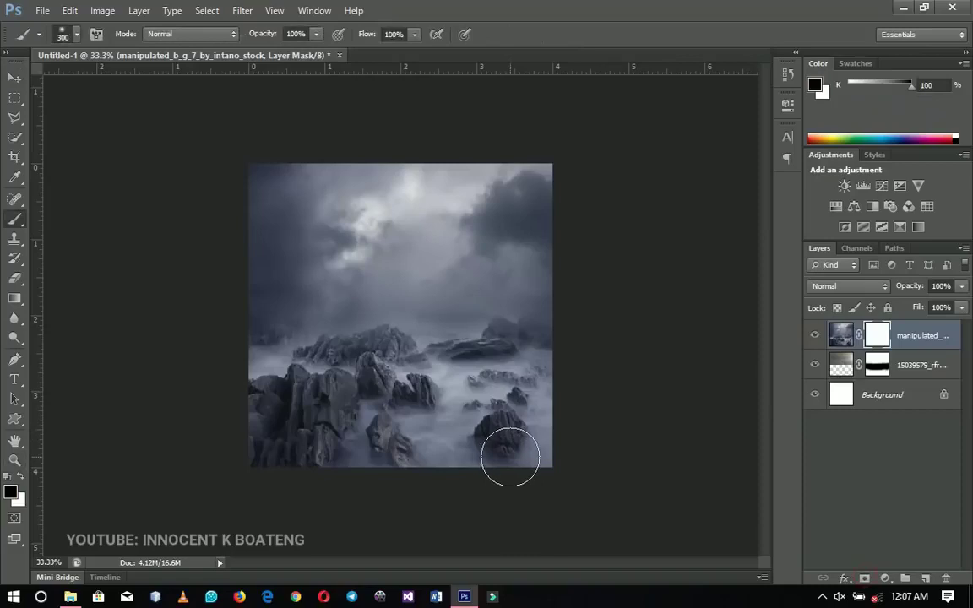
{"action": "key", "text": "bracketright"}
{"action": "mouse_move", "coordinate": [509, 456]}
{"action": "left_mouse_down"}
{"action": "mouse_move", "coordinate": [569, 451]}
{"action": "mouse_move", "coordinate": [261, 423]}
{"action": "mouse_move", "coordinate": [552, 393]}
{"action": "mouse_move", "coordinate": [384, 402]}
{"action": "mouse_move", "coordinate": [337, 391]}
{"action": "mouse_move", "coordinate": [493, 392]}
{"action": "mouse_move", "coordinate": [380, 373]}
{"action": "mouse_move", "coordinate": [256, 384]}
{"action": "mouse_move", "coordinate": [307, 452]}
{"action": "left_mouse_up"}
{"action": "key", "text": "bracketright"}
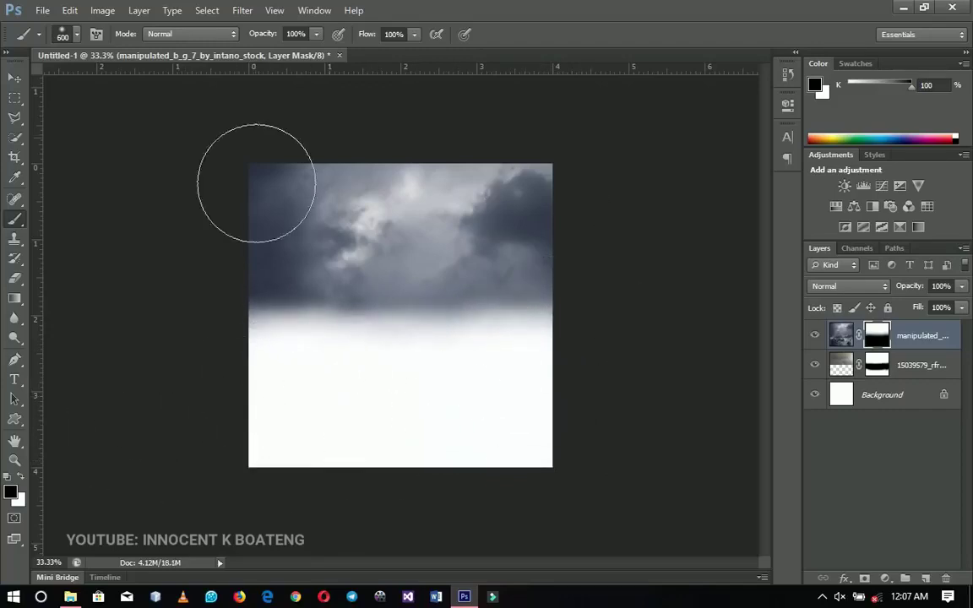
- Place the Jesus of Nazareth image and move it to the upper-right corner of the canvas
{"action": "left_click", "coordinate": [11, 79]}
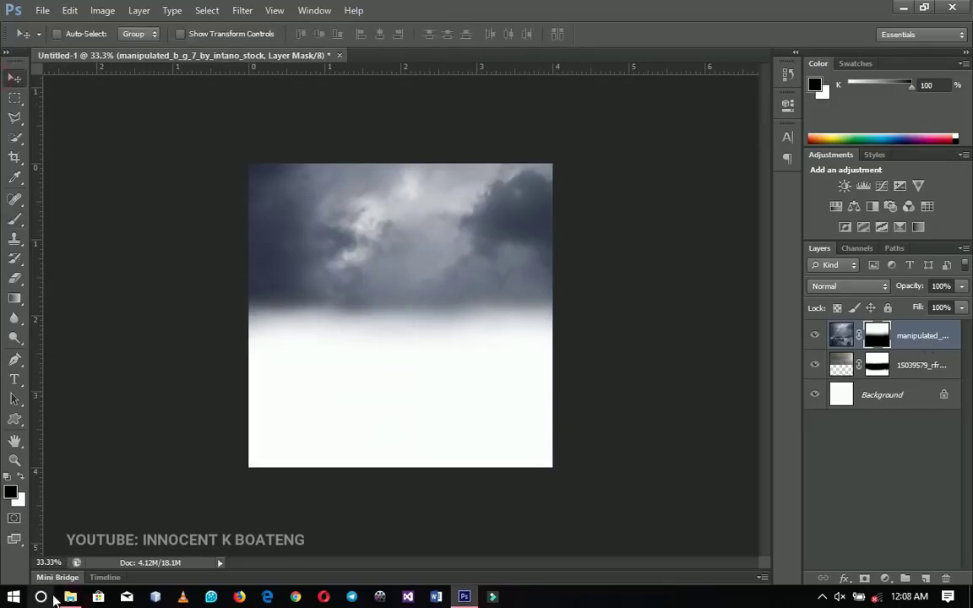
{"action": "left_click", "coordinate": [70, 596]}
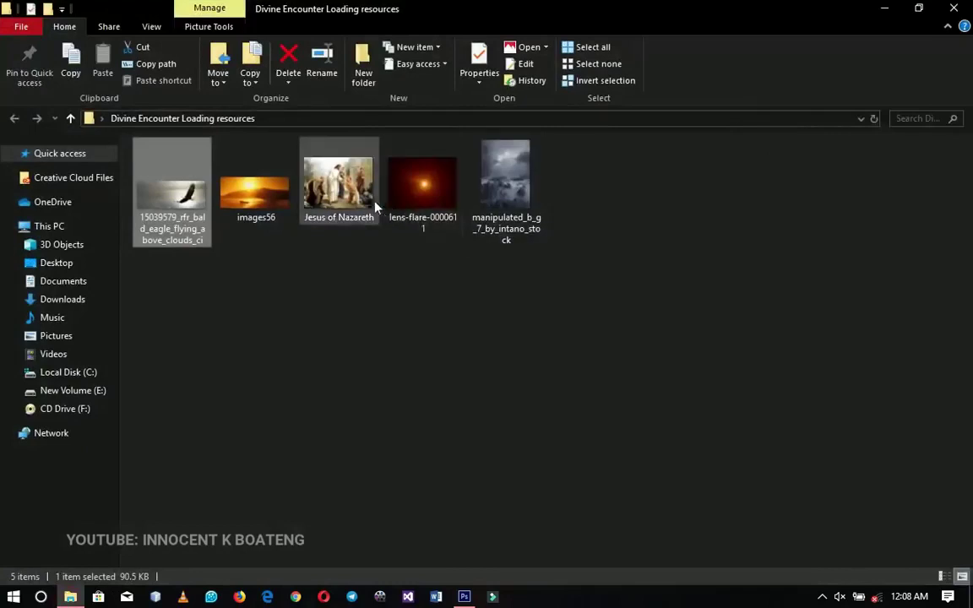
{"action": "left_click_drag", "start_coordinate": [359, 180], "coordinate": [466, 305]}
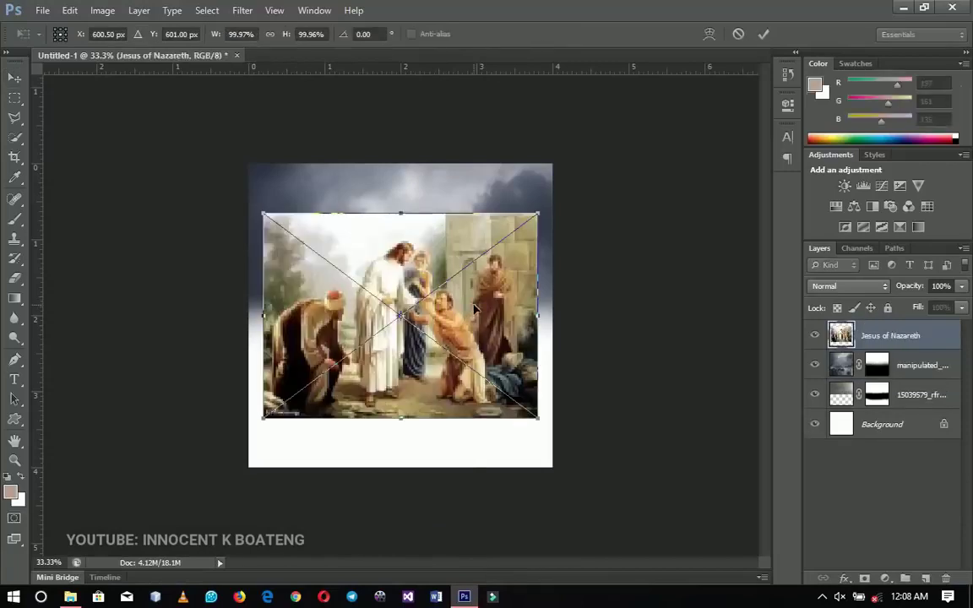
{"action": "key", "text": "Return"}
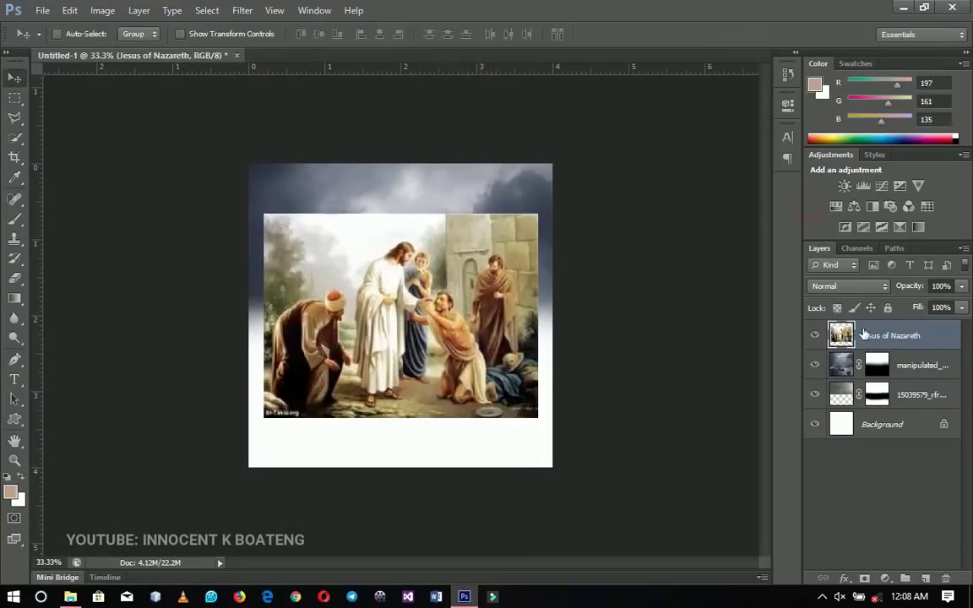
{"action": "left_click_drag", "start_coordinate": [454, 334], "coordinate": [525, 279]}
- Mask the Jesus of Nazareth layer, paint out its left and lower areas with a soft black brush, and set its opacity to 50%
{"action": "left_click", "coordinate": [863, 579]}
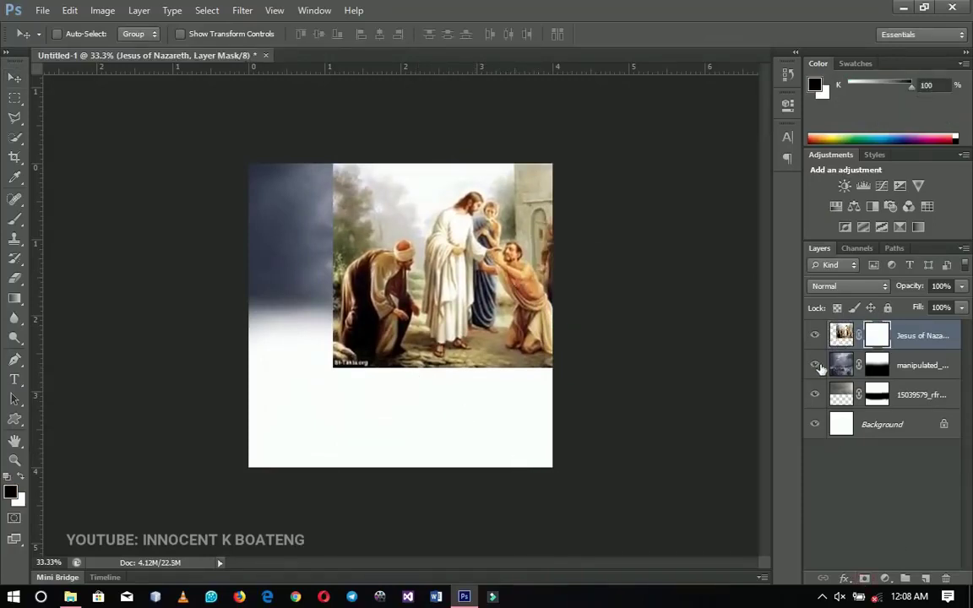
{"action": "key", "text": "b"}
{"action": "mouse_move", "coordinate": [321, 413]}
{"action": "left_mouse_down"}
{"action": "mouse_move", "coordinate": [380, 452]}
{"action": "mouse_move", "coordinate": [351, 409]}
{"action": "left_mouse_up"}
{"action": "right_click", "coordinate": [351, 409]}
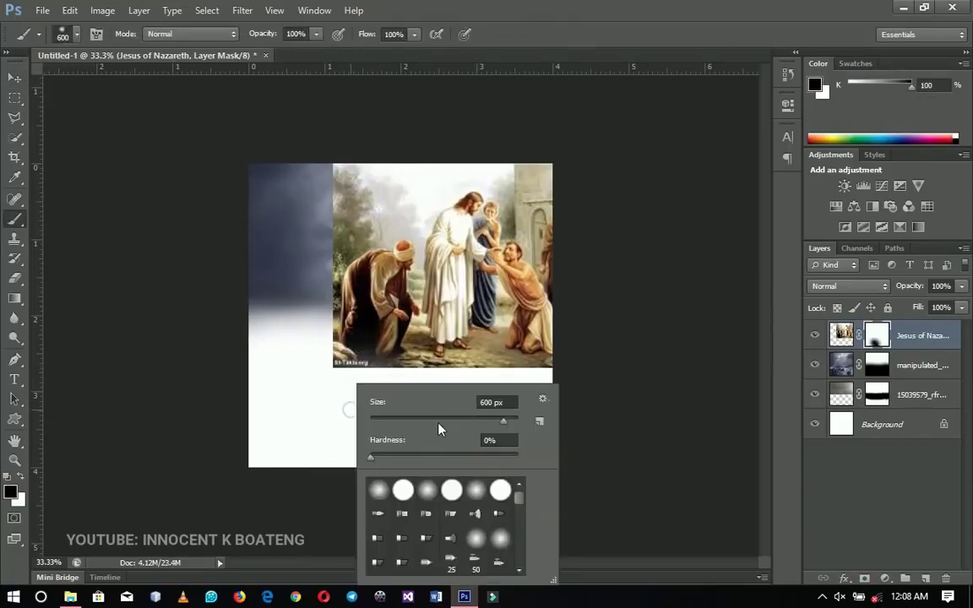
{"action": "left_click_drag", "start_coordinate": [441, 420], "coordinate": [492, 420]}
{"action": "mouse_move", "coordinate": [385, 380]}
{"action": "left_mouse_down"}
{"action": "mouse_move", "coordinate": [310, 310]}
{"action": "mouse_move", "coordinate": [310, 119]}
{"action": "mouse_move", "coordinate": [330, 191]}
{"action": "mouse_move", "coordinate": [408, 143]}
{"action": "mouse_move", "coordinate": [361, 199]}
{"action": "mouse_move", "coordinate": [341, 265]}
{"action": "mouse_move", "coordinate": [363, 265]}
{"action": "mouse_move", "coordinate": [379, 205]}
{"action": "mouse_move", "coordinate": [356, 351]}
{"action": "mouse_move", "coordinate": [451, 397]}
{"action": "mouse_move", "coordinate": [564, 414]}
{"action": "mouse_move", "coordinate": [587, 406]}
{"action": "mouse_move", "coordinate": [379, 394]}
{"action": "mouse_move", "coordinate": [390, 275]}
{"action": "mouse_move", "coordinate": [379, 332]}
{"action": "mouse_move", "coordinate": [367, 254]}
{"action": "mouse_move", "coordinate": [374, 215]}
{"action": "mouse_move", "coordinate": [376, 325]}
{"action": "mouse_move", "coordinate": [422, 391]}
{"action": "mouse_move", "coordinate": [466, 400]}
{"action": "mouse_move", "coordinate": [396, 385]}
{"action": "mouse_move", "coordinate": [382, 369]}
{"action": "mouse_move", "coordinate": [545, 392]}
{"action": "left_mouse_up"}
{"action": "key", "text": "v"}
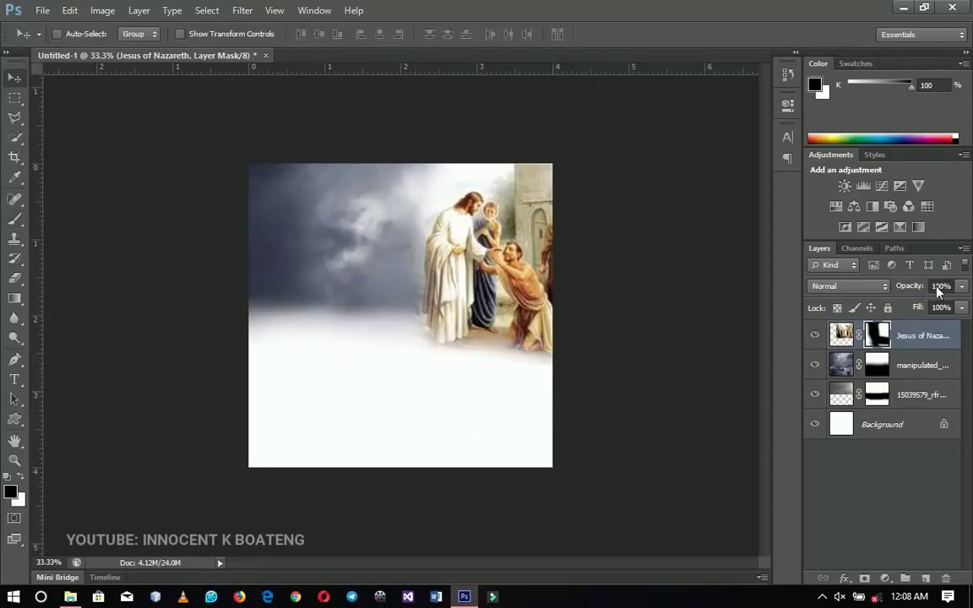
{"action": "key", "text": "5"}
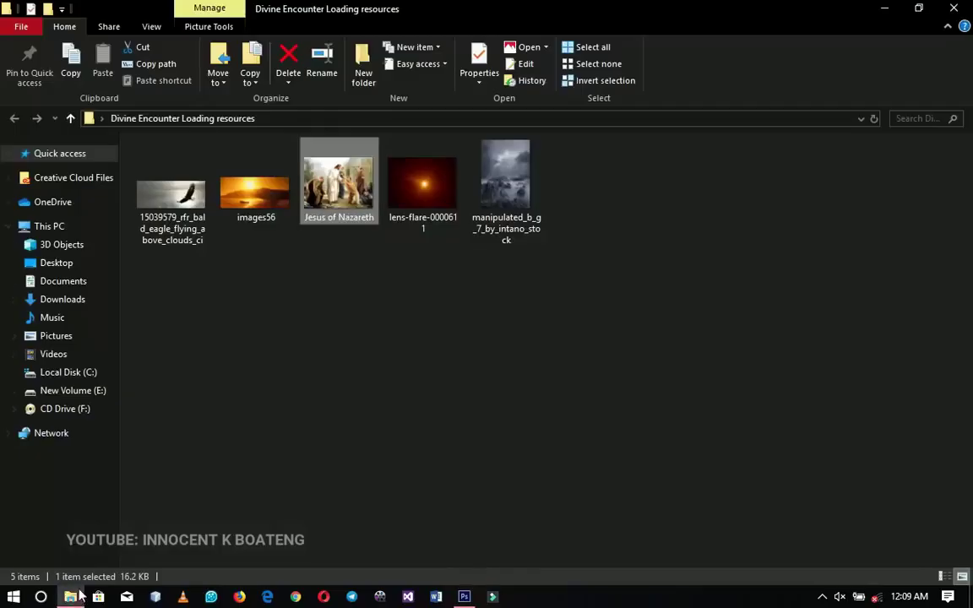
- Place the images56 sunset image from the resources folder and enlarge it proportionally to about 202% so it covers the canvas
{"action": "left_click", "coordinate": [70, 597]}
{"action": "left_click_drag", "start_coordinate": [251, 205], "coordinate": [426, 335]}
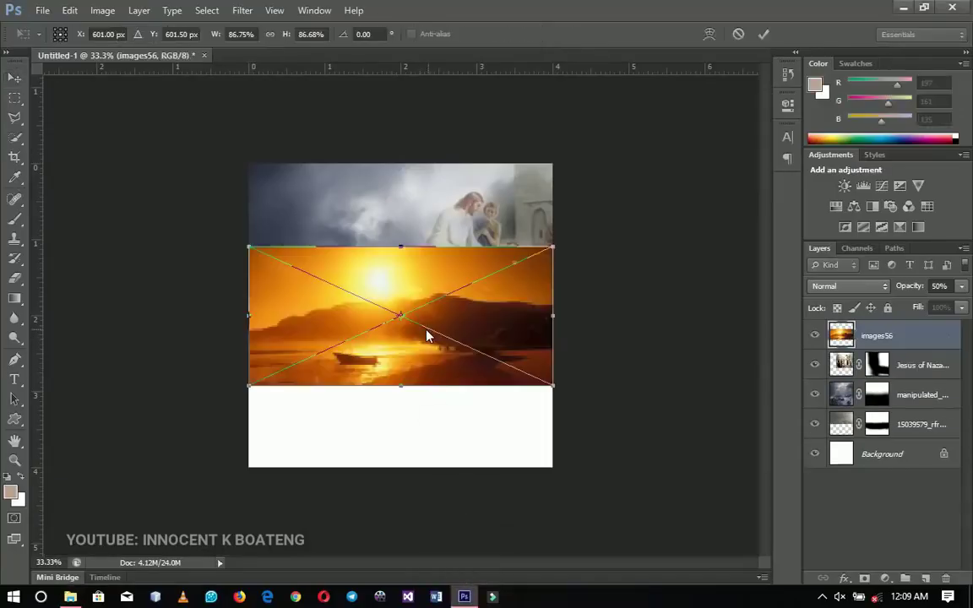
{"action": "left_click_drag", "start_coordinate": [558, 244], "coordinate": [719, 146]}
{"action": "key", "text": "Return"}
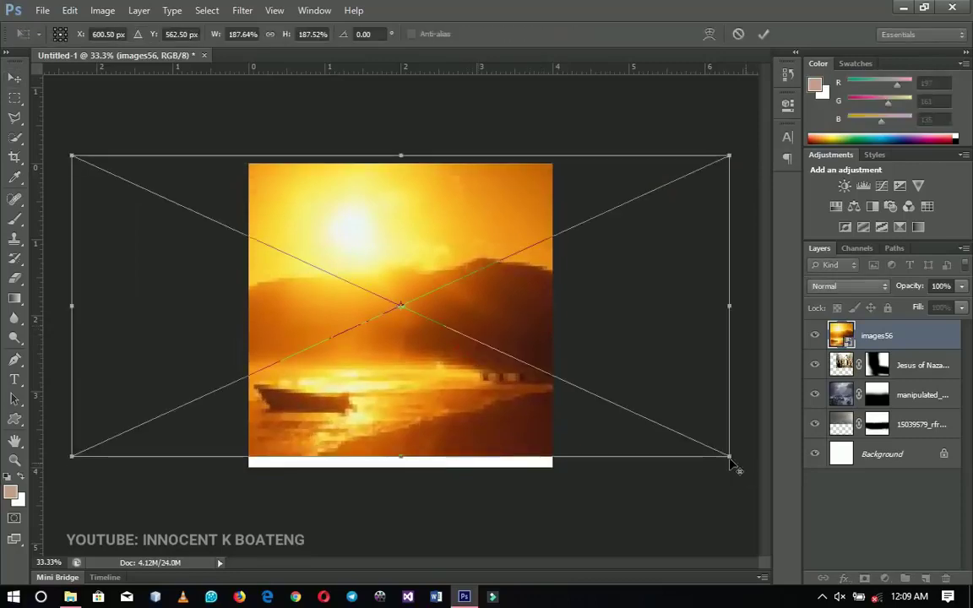
{"action": "left_click_drag", "start_coordinate": [728, 456], "coordinate": [743, 477]}
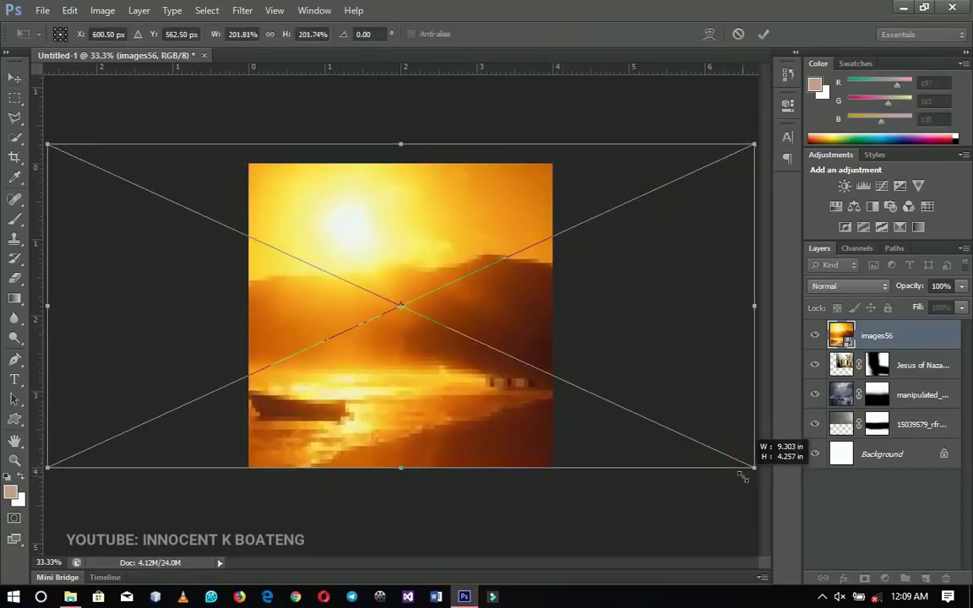
{"action": "key", "text": "Return"}
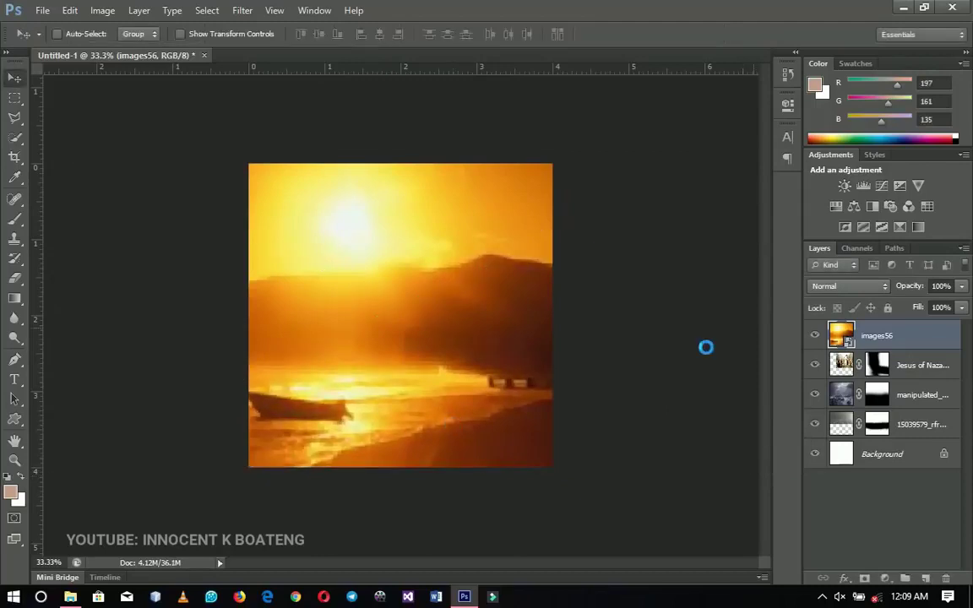
- Rasterize the images56 layer and set its blend mode to Screen
{"action": "right_click", "coordinate": [870, 336]}
{"action": "left_click", "coordinate": [778, 220]}
{"action": "left_click", "coordinate": [848, 287]}
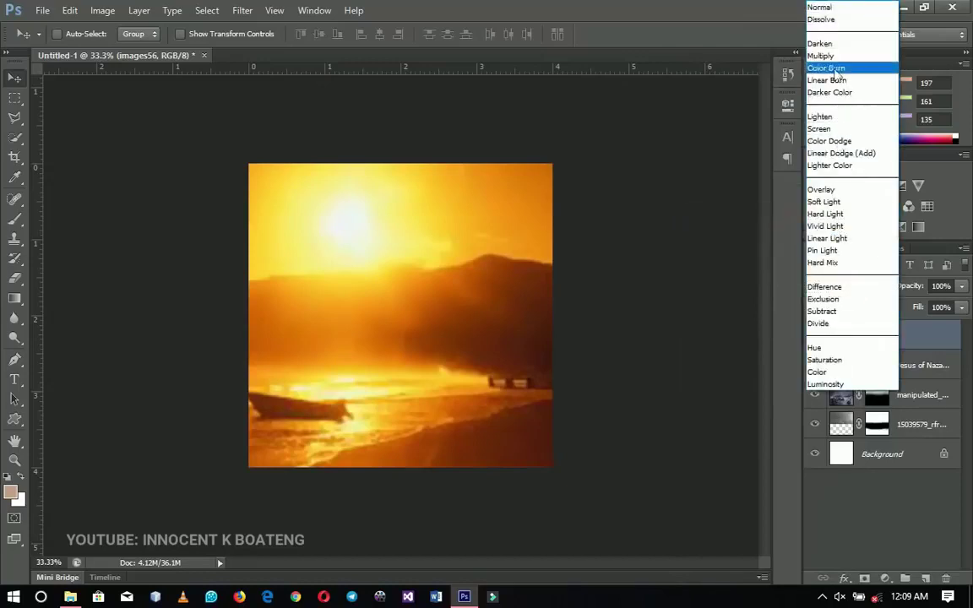
{"action": "left_click", "coordinate": [831, 129]}
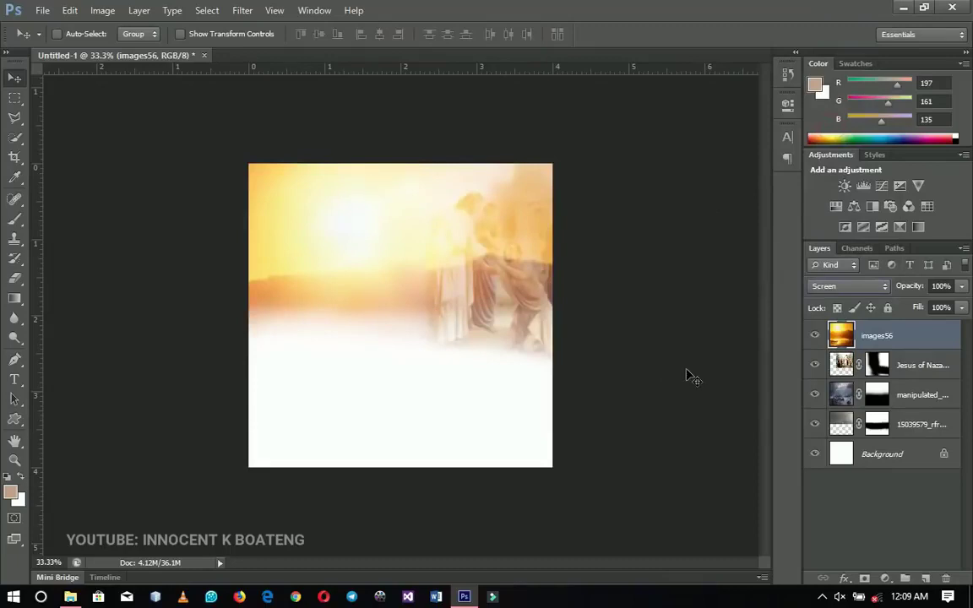
- Add a linear gradient fill layer above the sunset using the dark red (7b0002) to transparent preset
{"action": "left_click", "coordinate": [884, 577]}
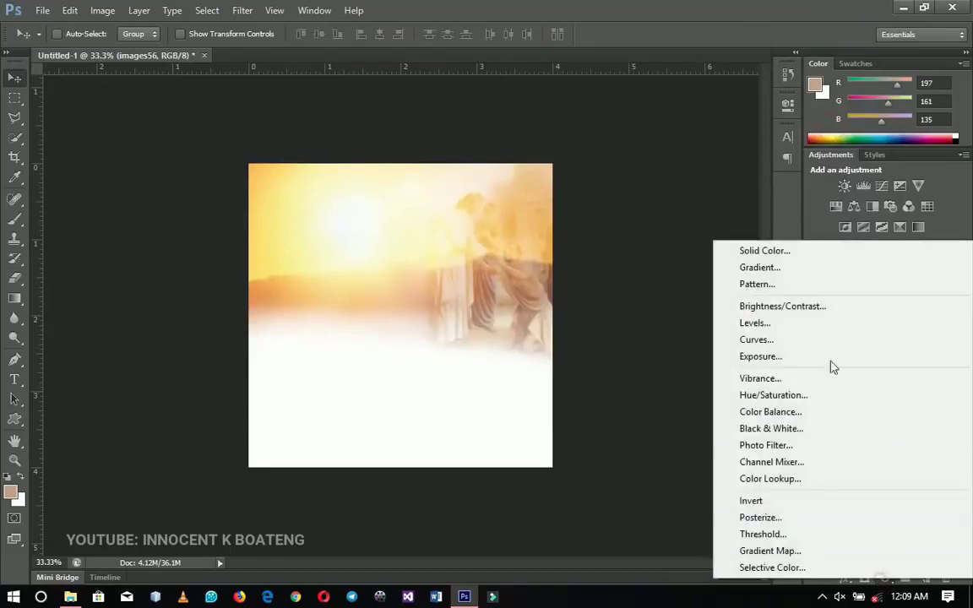
{"action": "left_click", "coordinate": [782, 270]}
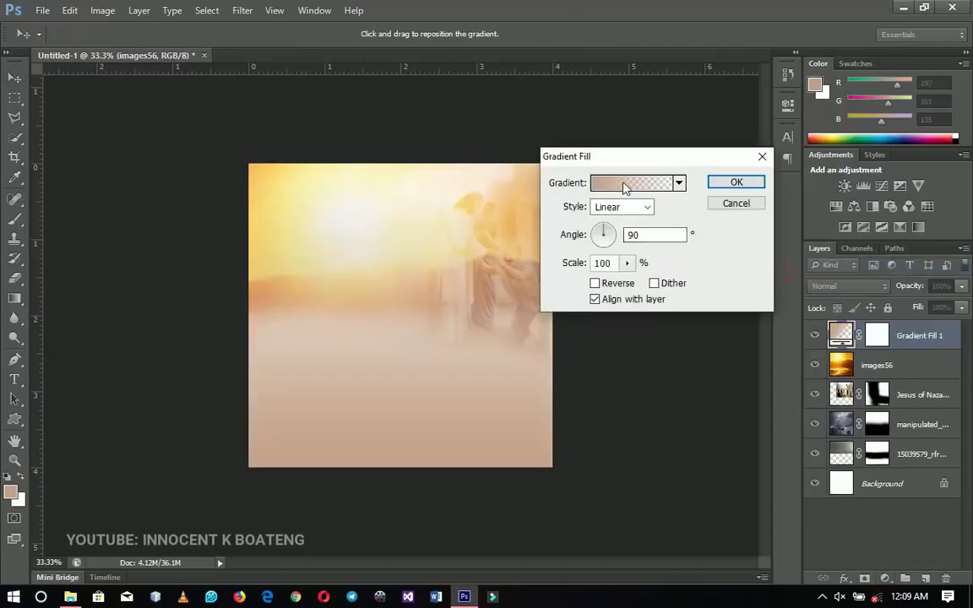
{"action": "left_click", "coordinate": [625, 187]}
{"action": "left_click_drag", "start_coordinate": [751, 245], "coordinate": [757, 305]}
{"action": "left_click", "coordinate": [562, 305]}
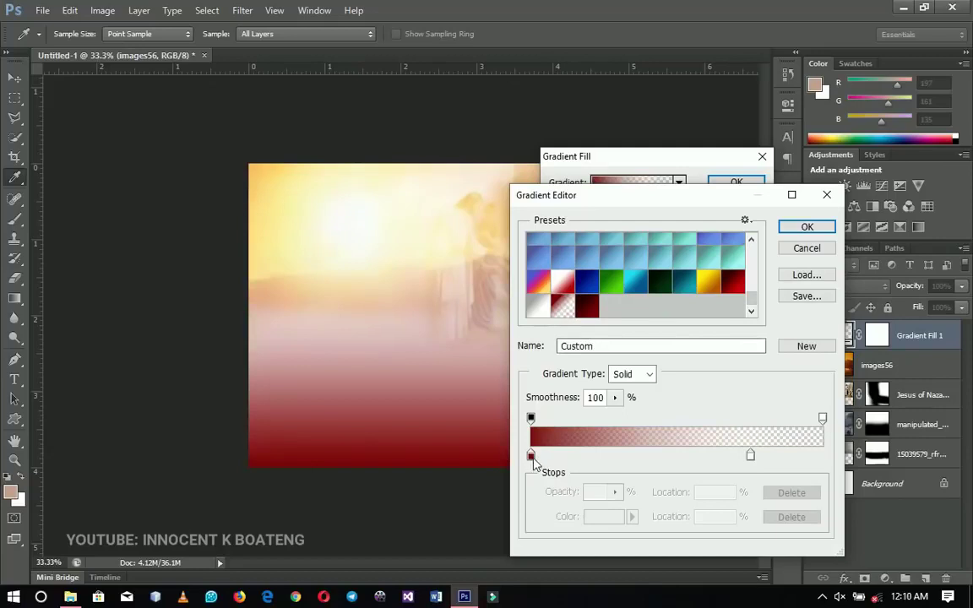
{"action": "double_click", "coordinate": [530, 456]}
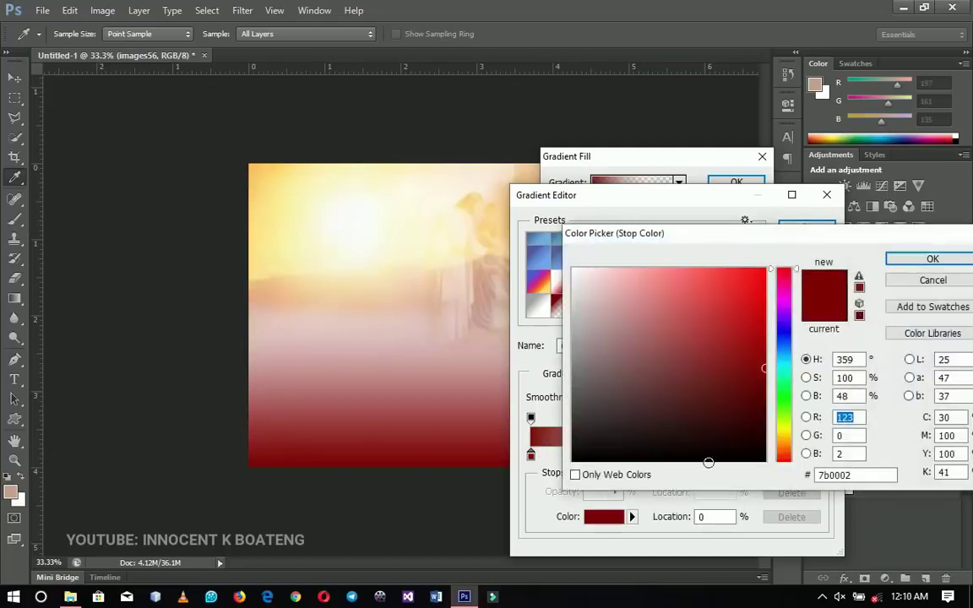
{"action": "left_click_drag", "start_coordinate": [872, 475], "coordinate": [795, 474]}
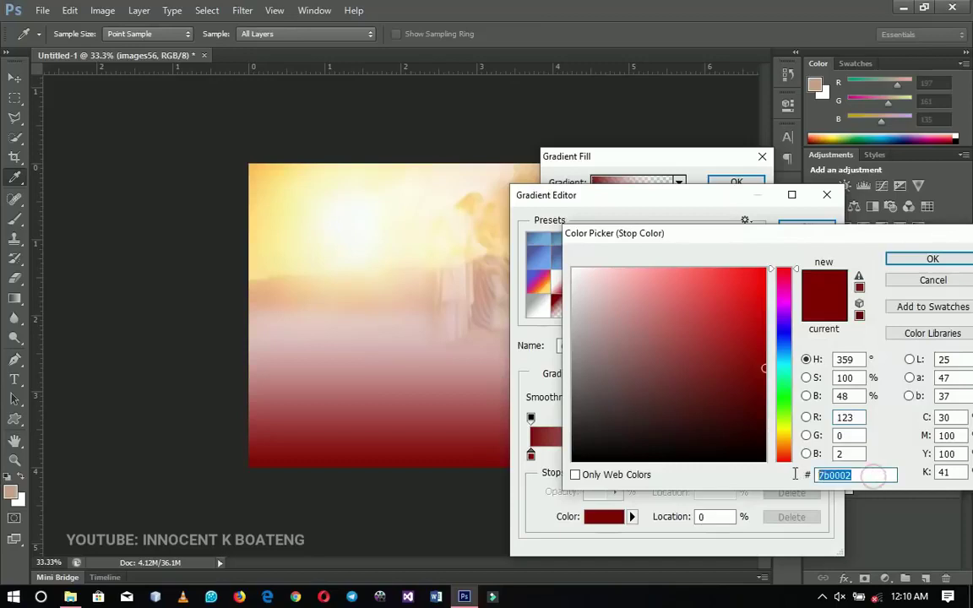
{"action": "left_click", "coordinate": [937, 259]}
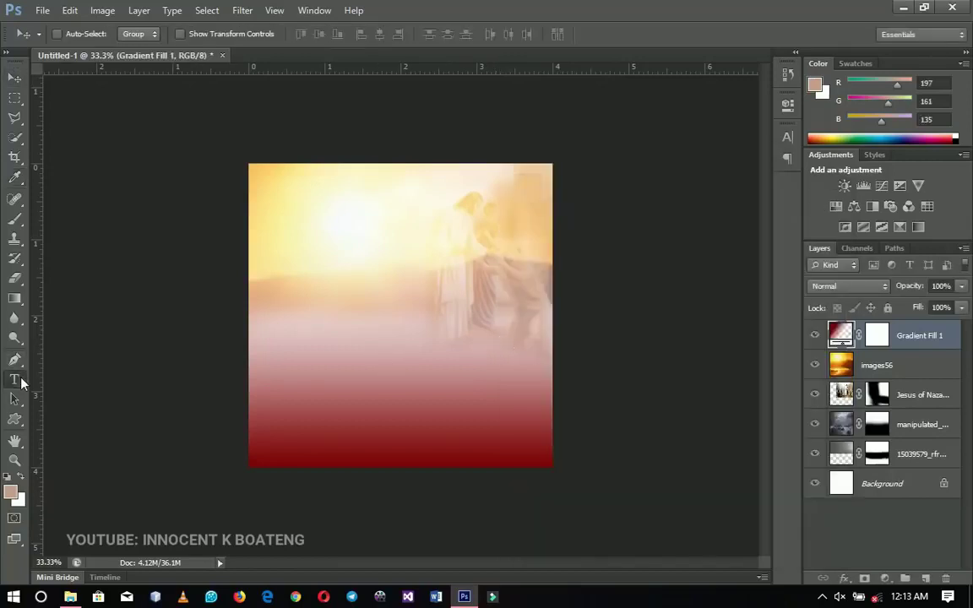
- Add the text "Divine" in the dark red script font and enlarge it to about half the canvas width
{"action": "key", "text": "t"}
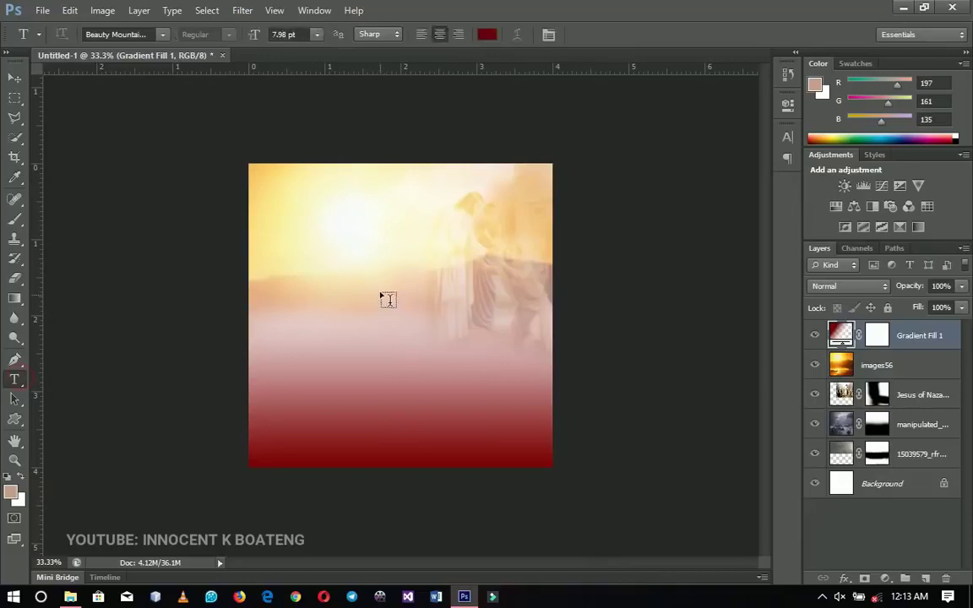
{"action": "left_click", "coordinate": [347, 267]}
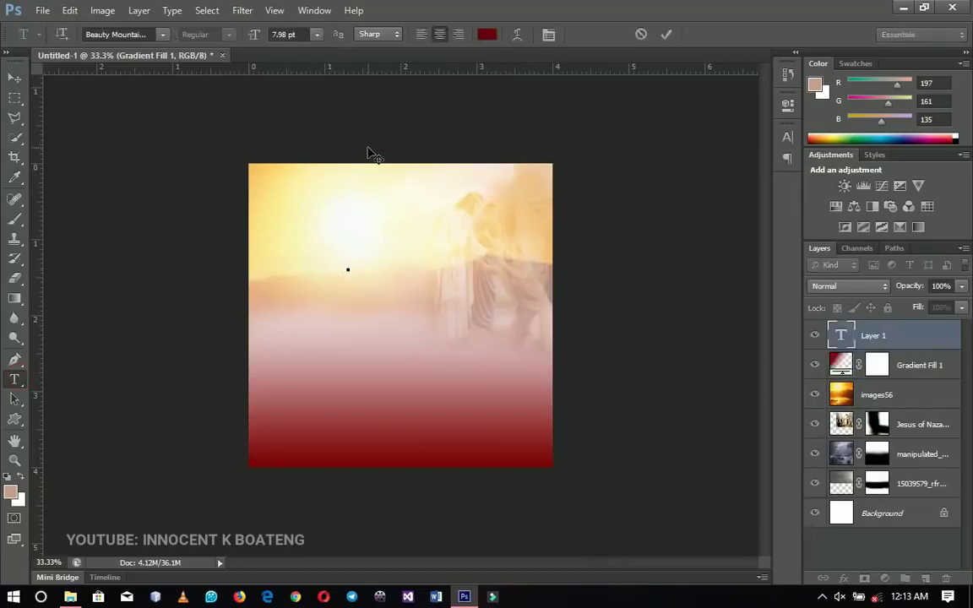
{"action": "type", "text": "H"}
{"action": "left_click", "coordinate": [15, 77]}
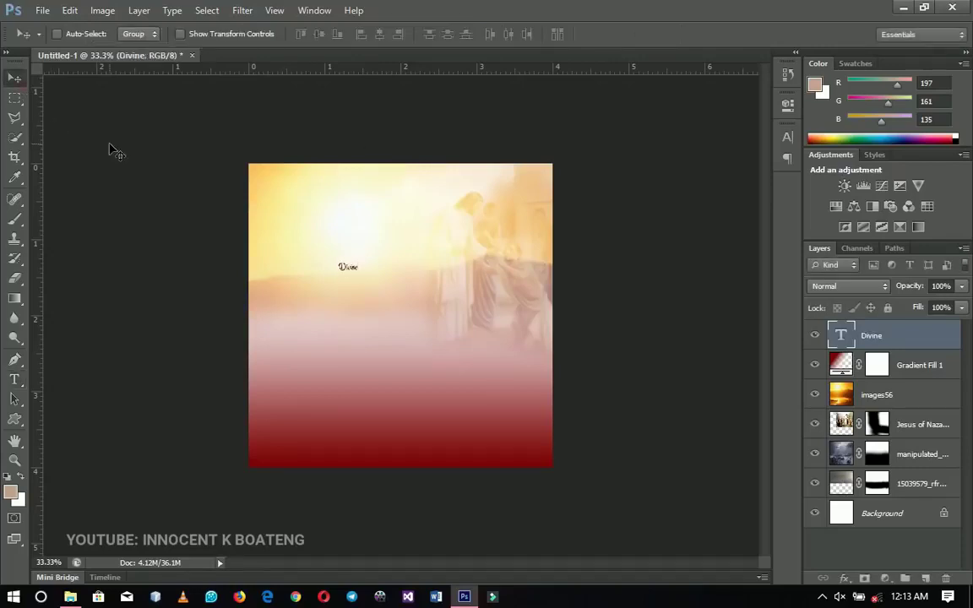
{"action": "key", "text": "ctrl+t"}
{"action": "left_click_drag", "start_coordinate": [363, 273], "coordinate": [427, 321]}
{"action": "key", "text": "Return"}
- Centre the Divine text horizontally and vertically on the canvas and clear the selection
{"action": "key", "text": "ctrl+a"}
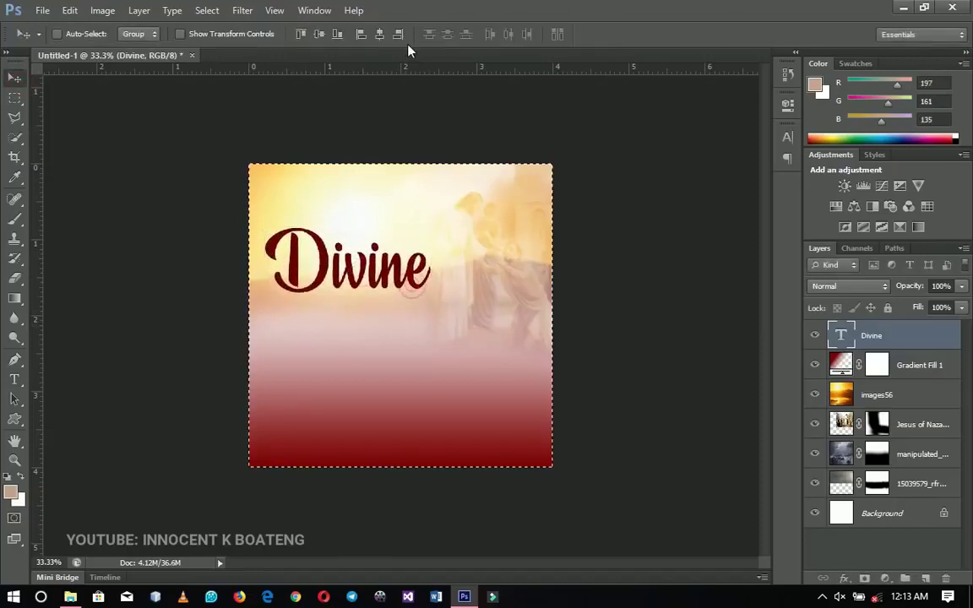
{"action": "left_click", "coordinate": [379, 34]}
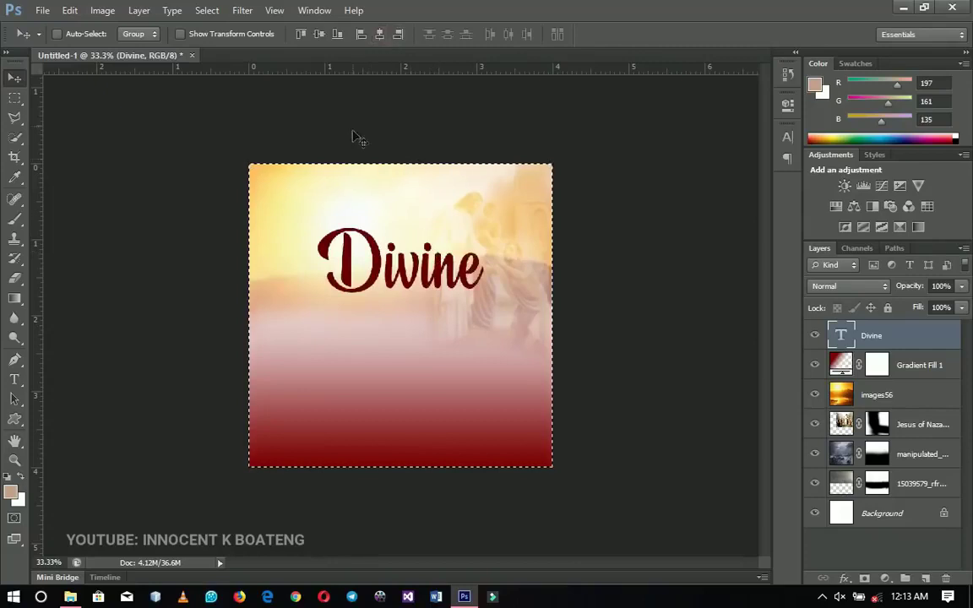
{"action": "left_click", "coordinate": [320, 34]}
{"action": "key", "text": "ctrl+d"}
- Enlarge the Divine text proportionally from its centre and move it slightly above the middle of the canvas
{"action": "key", "text": "ctrl+t"}
{"action": "left_click_drag", "start_coordinate": [484, 281], "coordinate": [507, 269]}
{"action": "key", "text": "Return"}
{"action": "left_click_drag", "start_coordinate": [486, 319], "coordinate": [487, 293]}
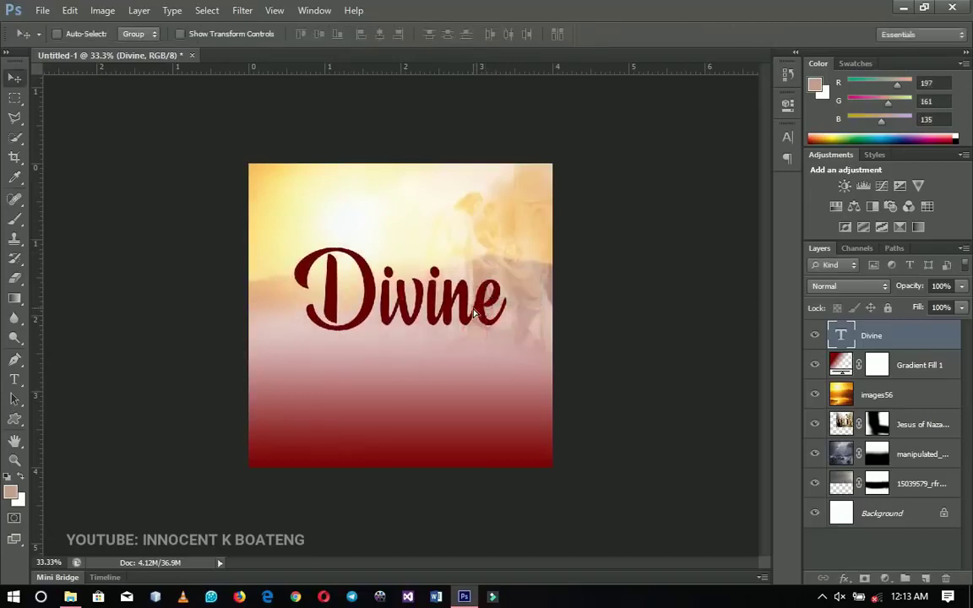
{"action": "key", "text": "ctrl+t"}
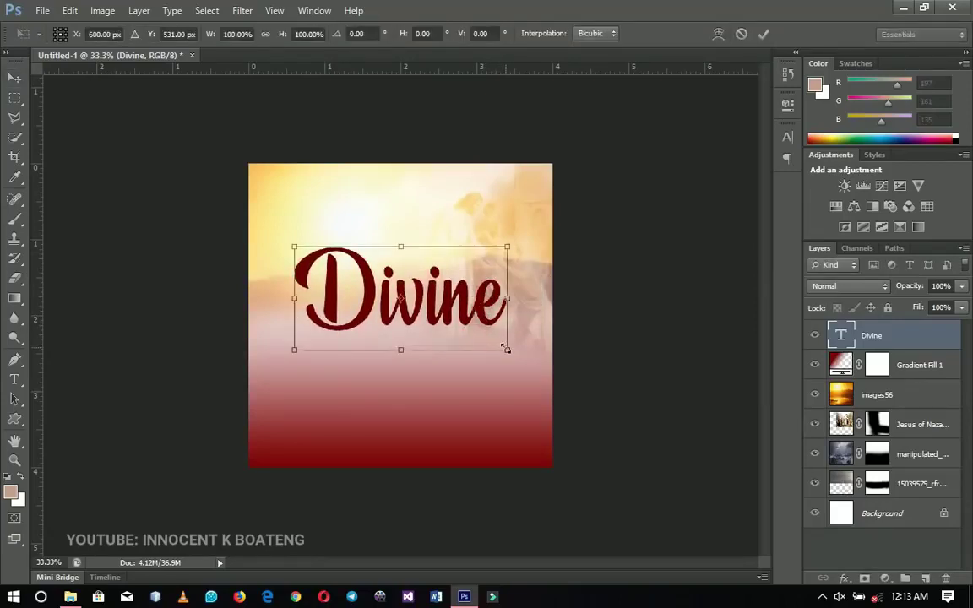
{"action": "left_click_drag", "start_coordinate": [504, 348], "coordinate": [507, 328]}
{"action": "key", "text": "Return"}
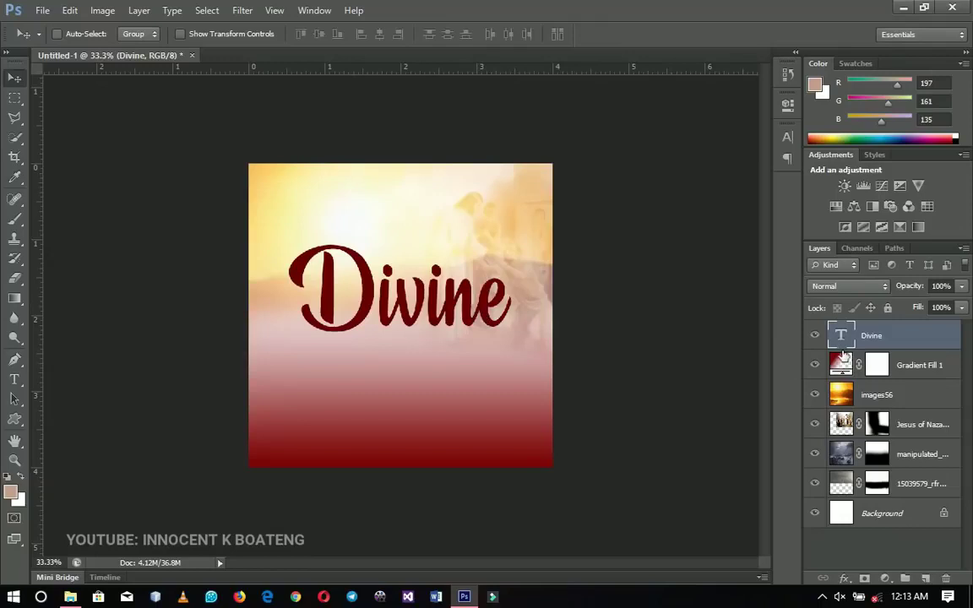
- Apply a Gradient Overlay with the black to dark red preset to the Divine text layer and collapse its effects list
{"action": "right_click", "coordinate": [878, 345]}
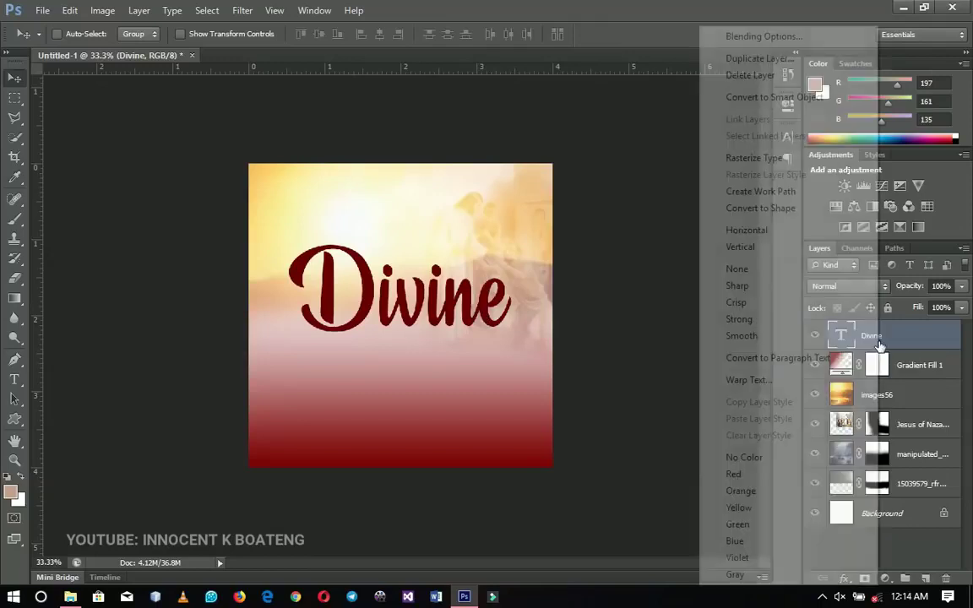
{"action": "left_click", "coordinate": [775, 36]}
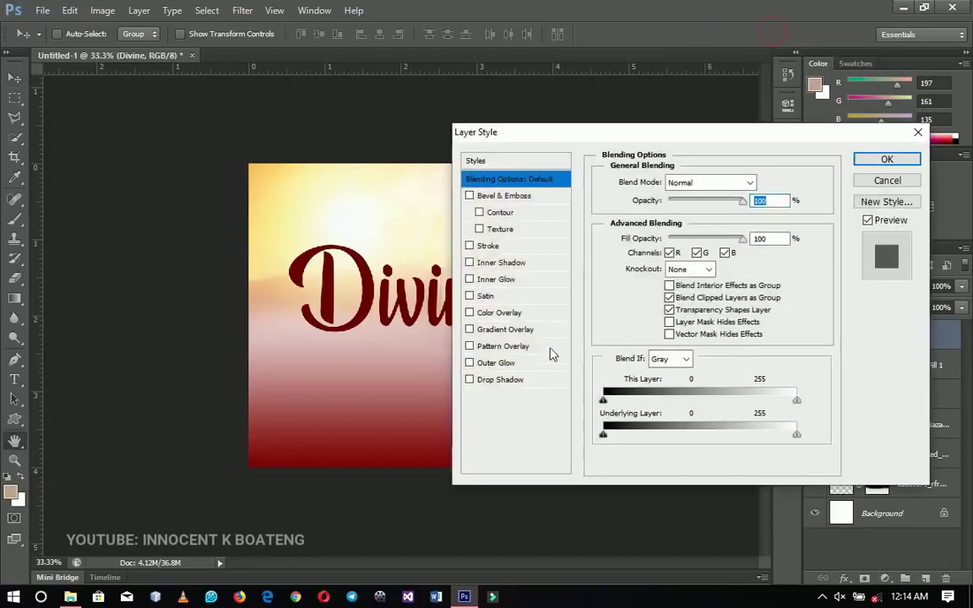
{"action": "left_click", "coordinate": [469, 329]}
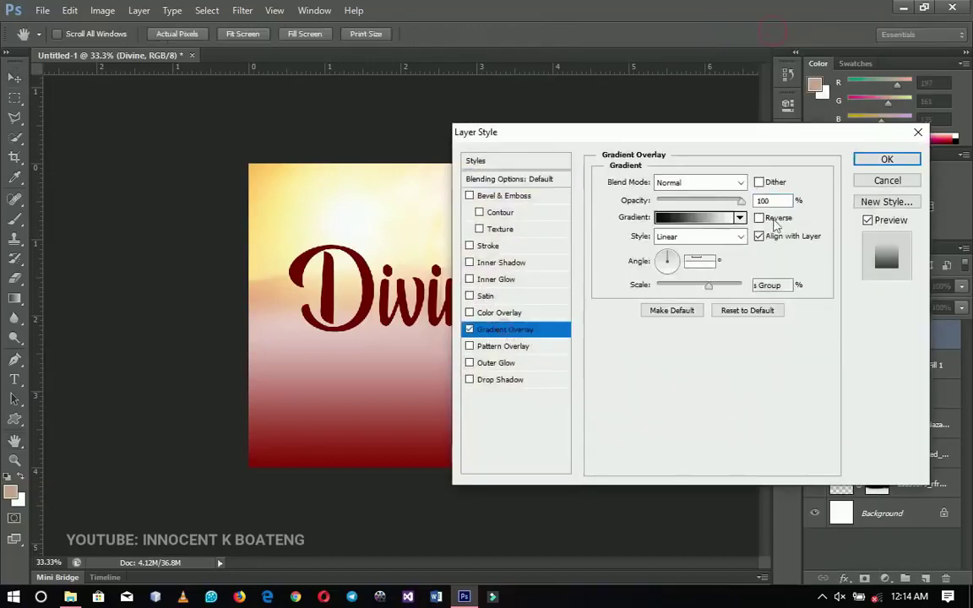
{"action": "left_click", "coordinate": [722, 222]}
{"action": "left_click_drag", "start_coordinate": [752, 247], "coordinate": [758, 315]}
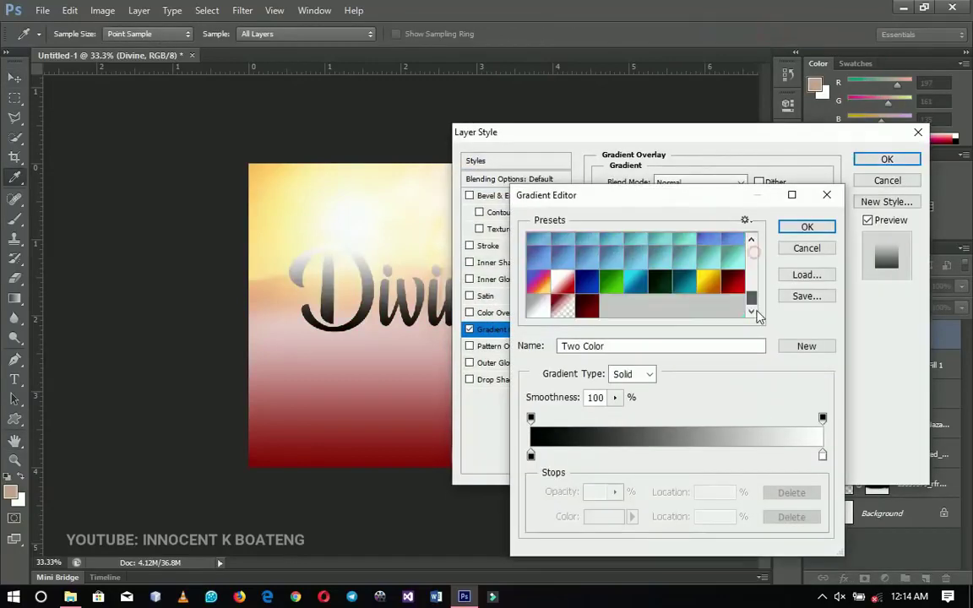
{"action": "left_click", "coordinate": [587, 307]}
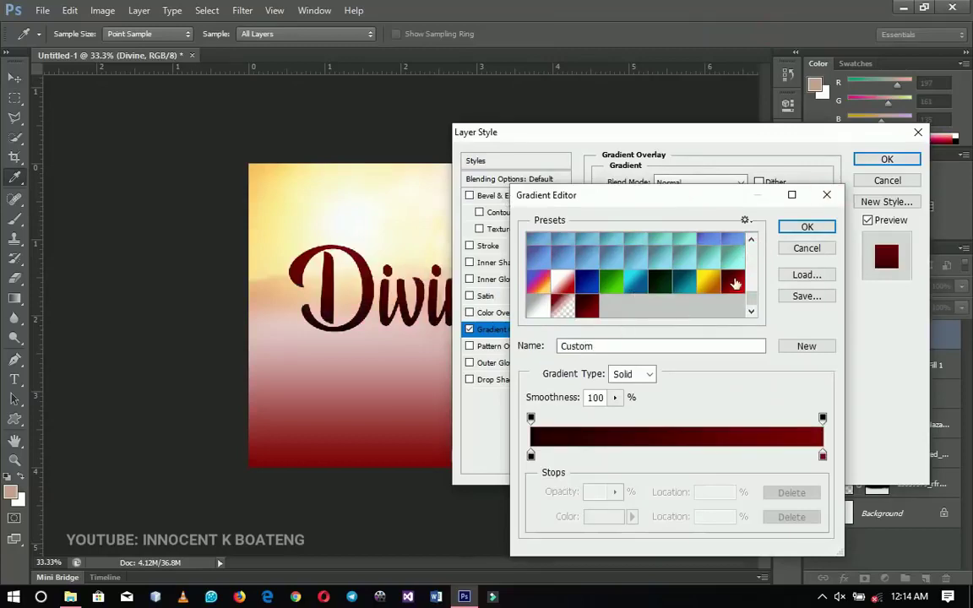
{"action": "left_click", "coordinate": [805, 228]}
{"action": "left_click", "coordinate": [885, 160]}
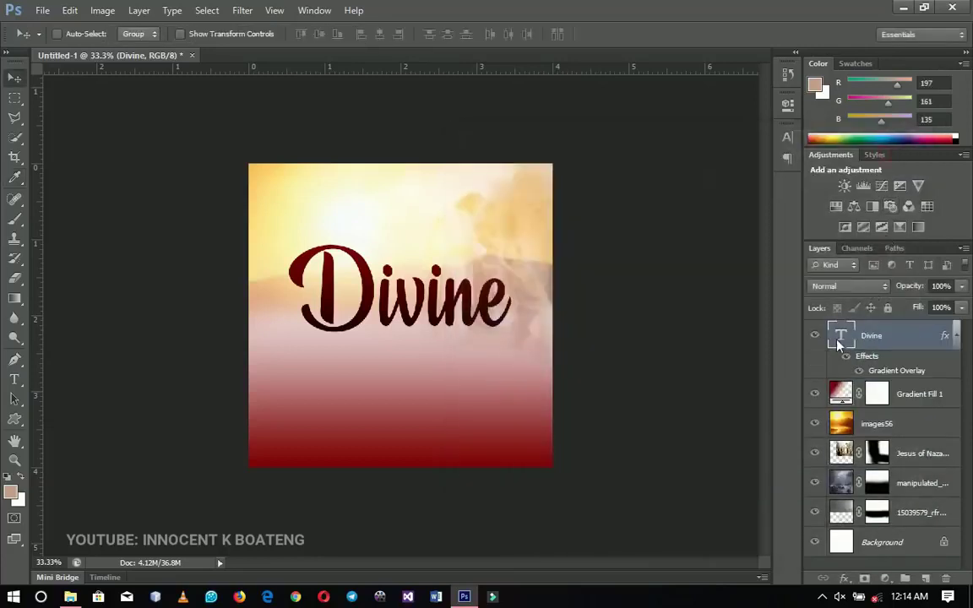
{"action": "left_click", "coordinate": [951, 338]}
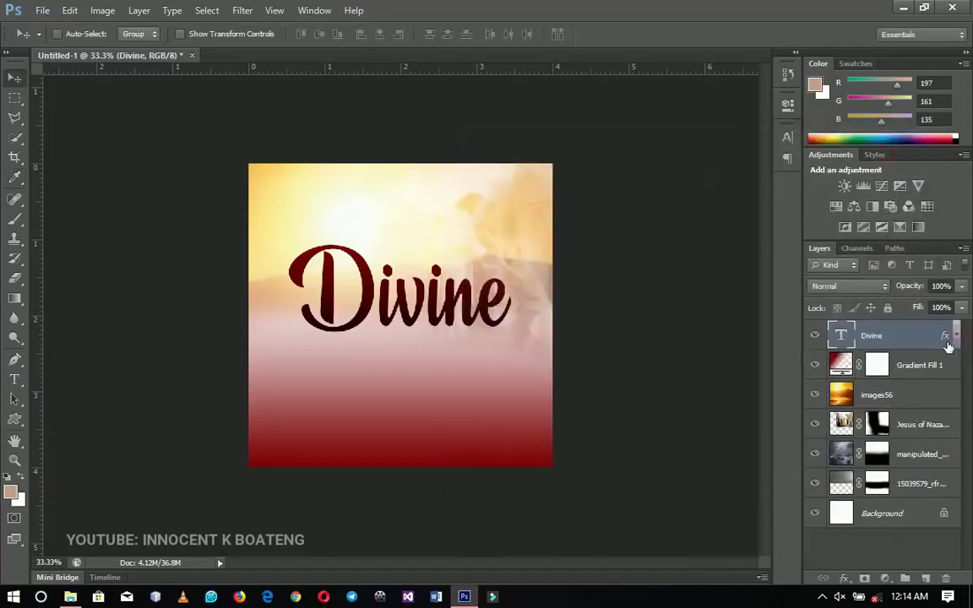
- Duplicate the Divine text layer and rasterize the copy together with its layer style
{"action": "key", "text": "ctrl+j"}
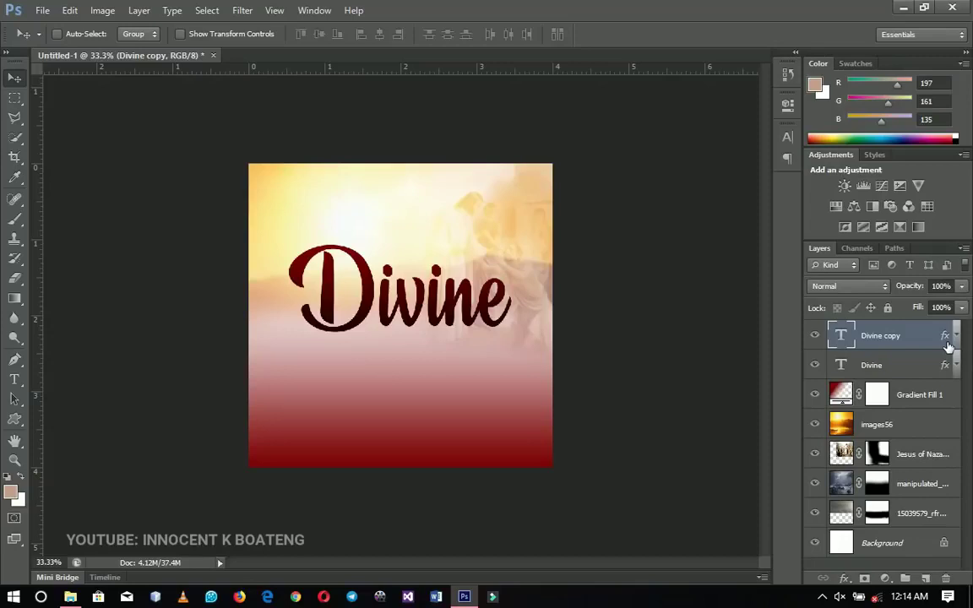
{"action": "right_click", "coordinate": [902, 340]}
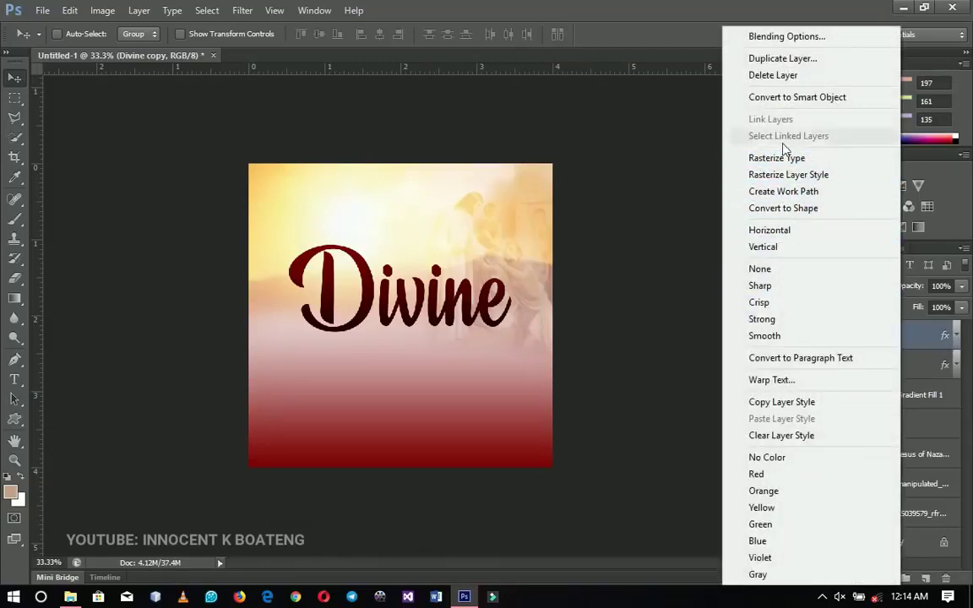
{"action": "left_click", "coordinate": [784, 174]}
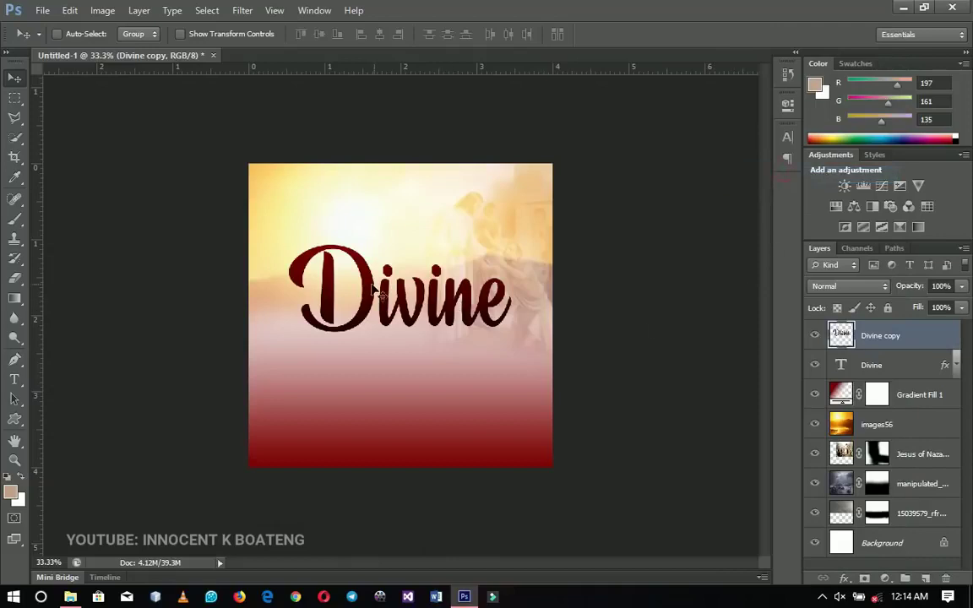
{"action": "left_click", "coordinate": [339, 257]}
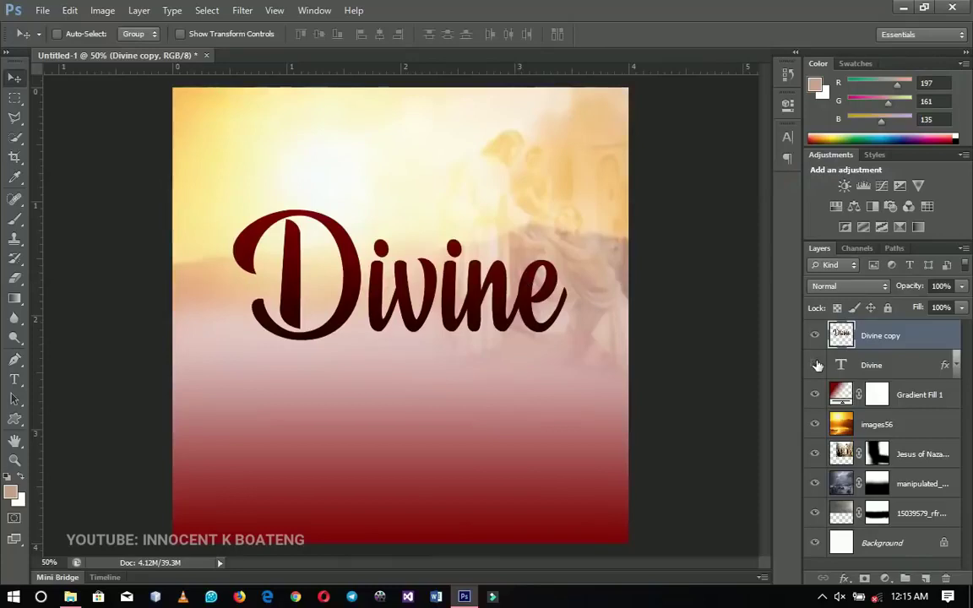
- Hide the original Divine text layer and apply a Perspective transform to the rasterized copy, slightly narrowing its right end and bottom edge
{"action": "left_click", "coordinate": [816, 365]}
{"action": "key", "text": "ctrl+t"}
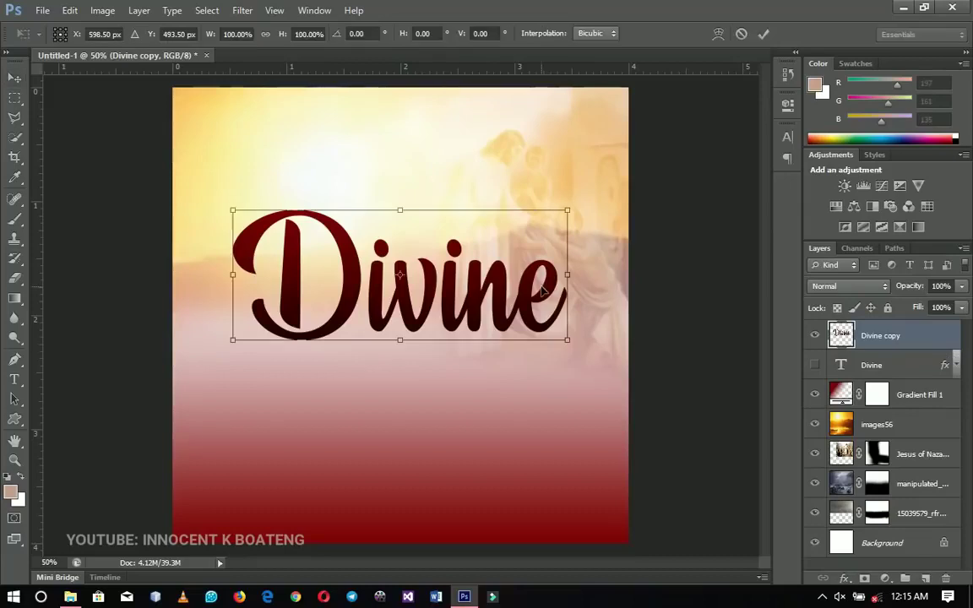
{"action": "right_click", "coordinate": [542, 290]}
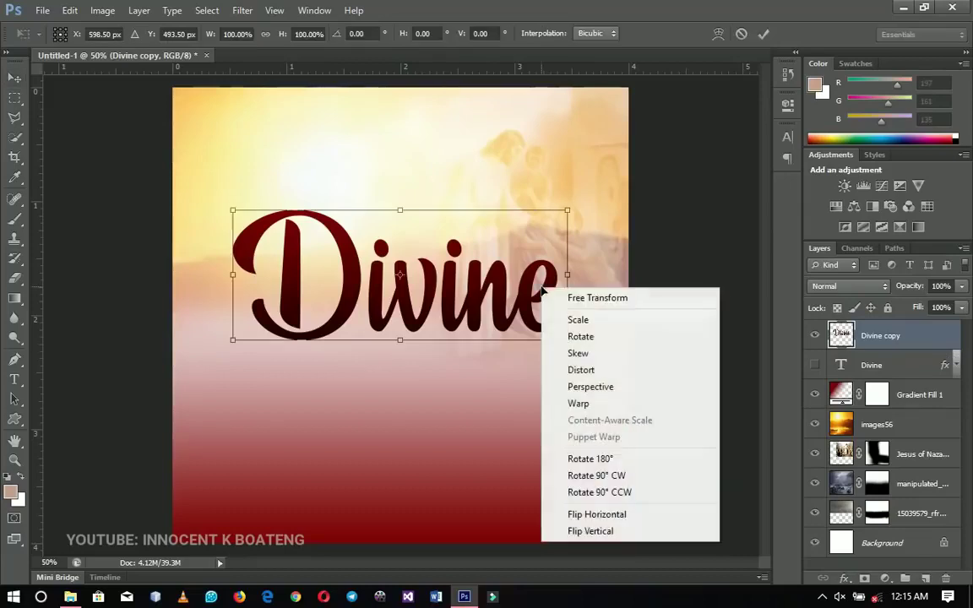
{"action": "left_click", "coordinate": [611, 389]}
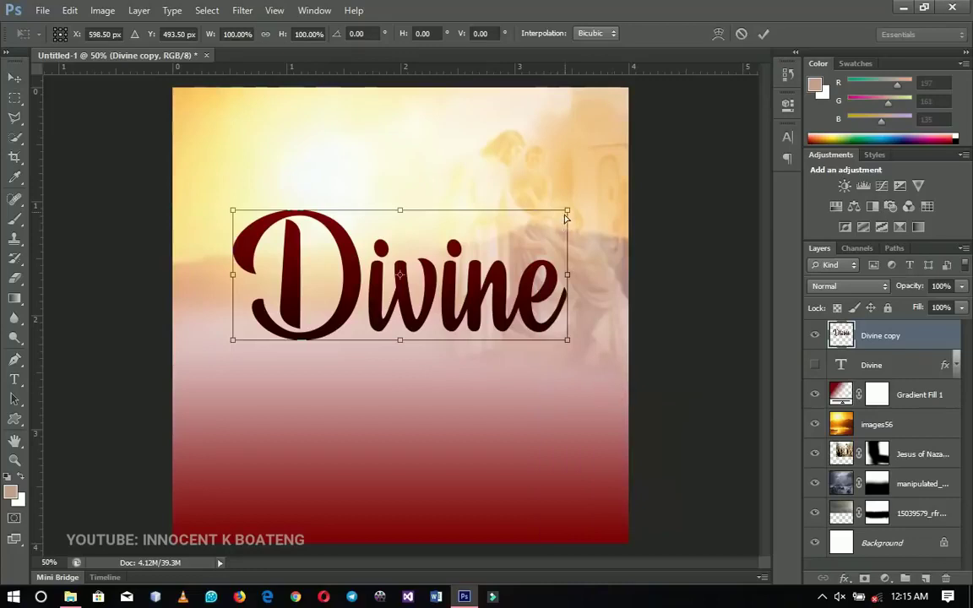
{"action": "mouse_move", "coordinate": [569, 212]}
{"action": "left_mouse_down"}
{"action": "mouse_move", "coordinate": [565, 200]}
{"action": "mouse_move", "coordinate": [541, 209]}
{"action": "mouse_move", "coordinate": [570, 219]}
{"action": "left_mouse_up"}
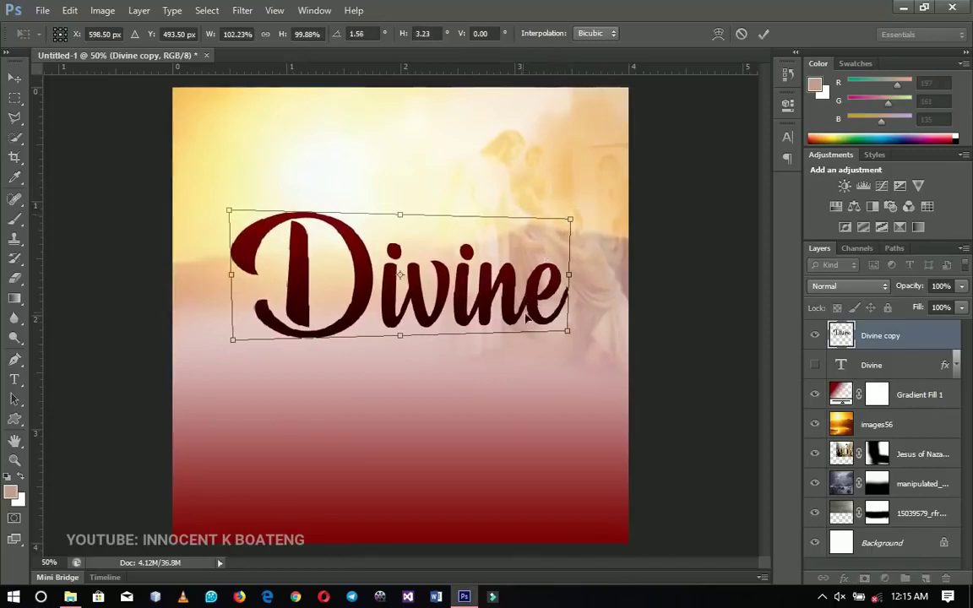
{"action": "left_click_drag", "start_coordinate": [566, 334], "coordinate": [562, 330]}
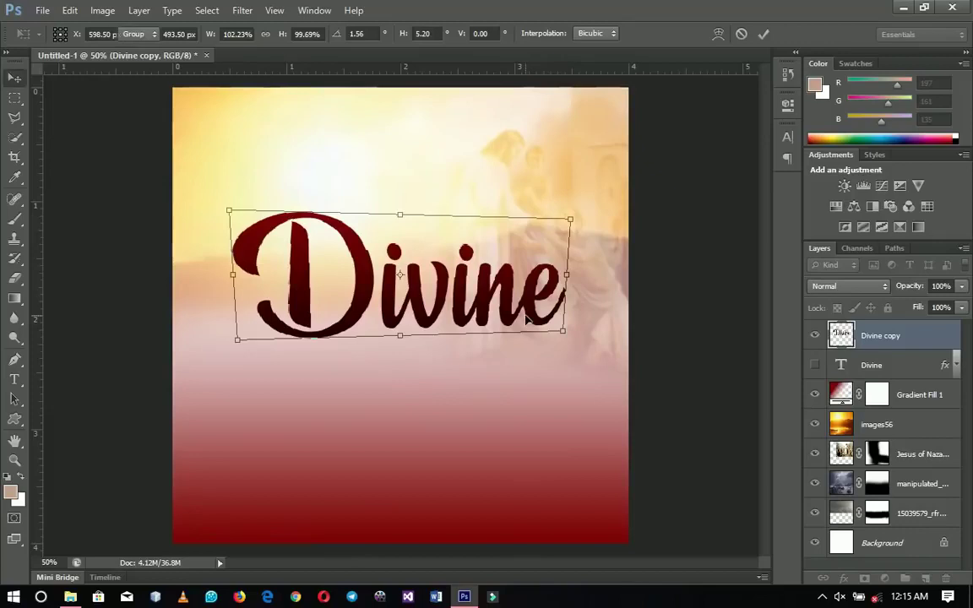
{"action": "key", "text": "Return"}
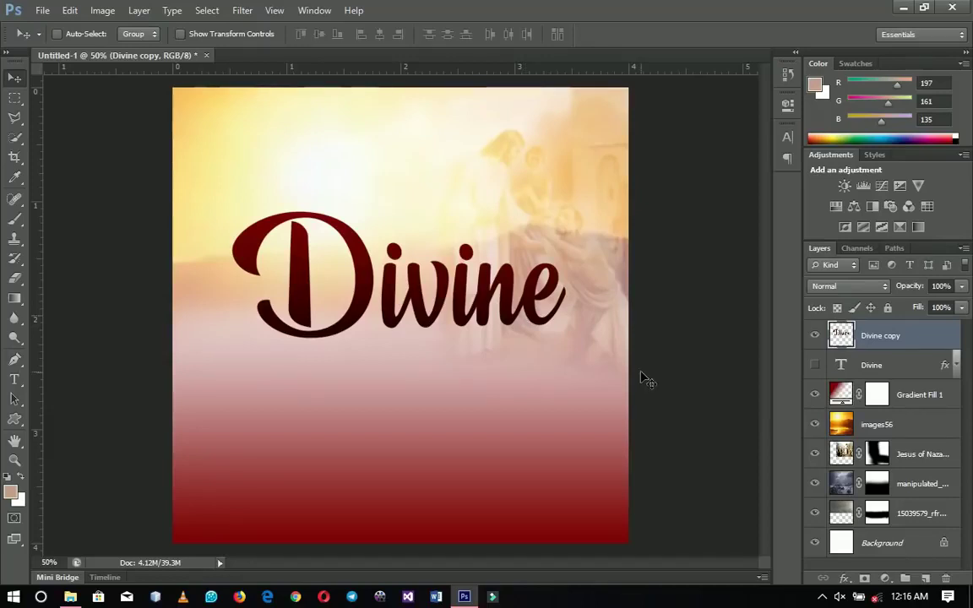
- Duplicate the distorted Divine layer and give the lower copy a Color Overlay in black (000000)
{"action": "key", "text": "ctrl+j"}
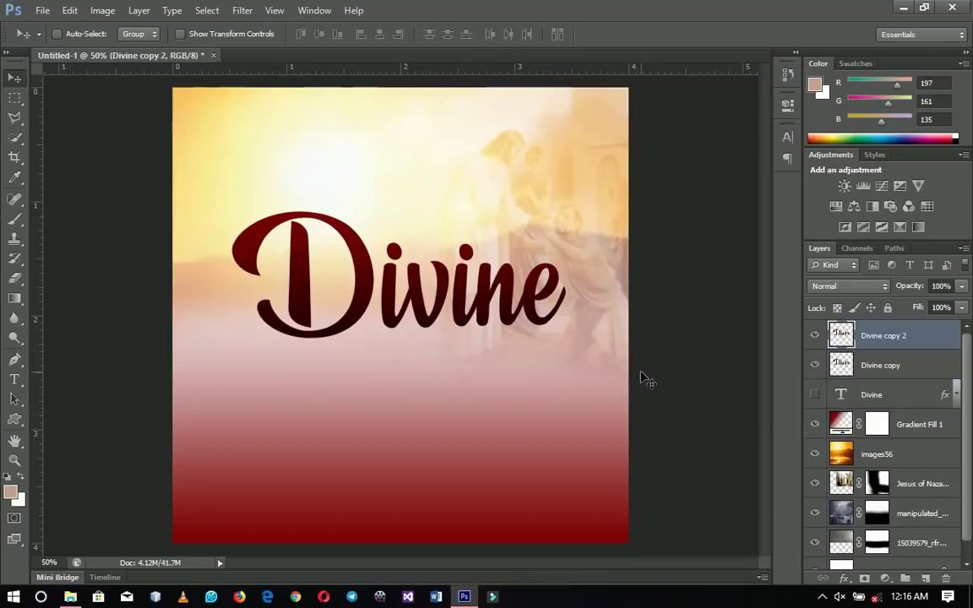
{"action": "left_click", "coordinate": [870, 374]}
{"action": "right_click", "coordinate": [870, 374]}
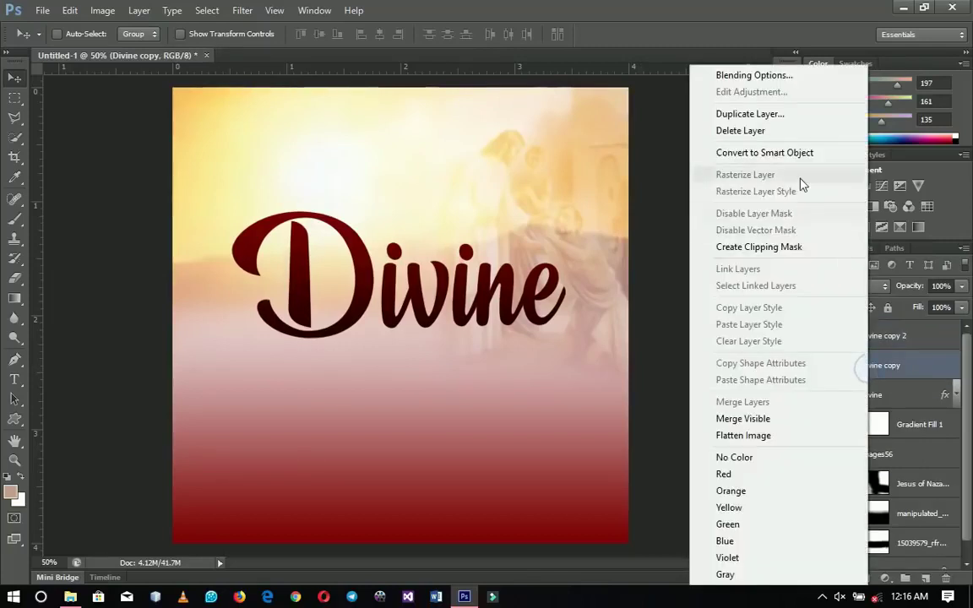
{"action": "left_click", "coordinate": [719, 229]}
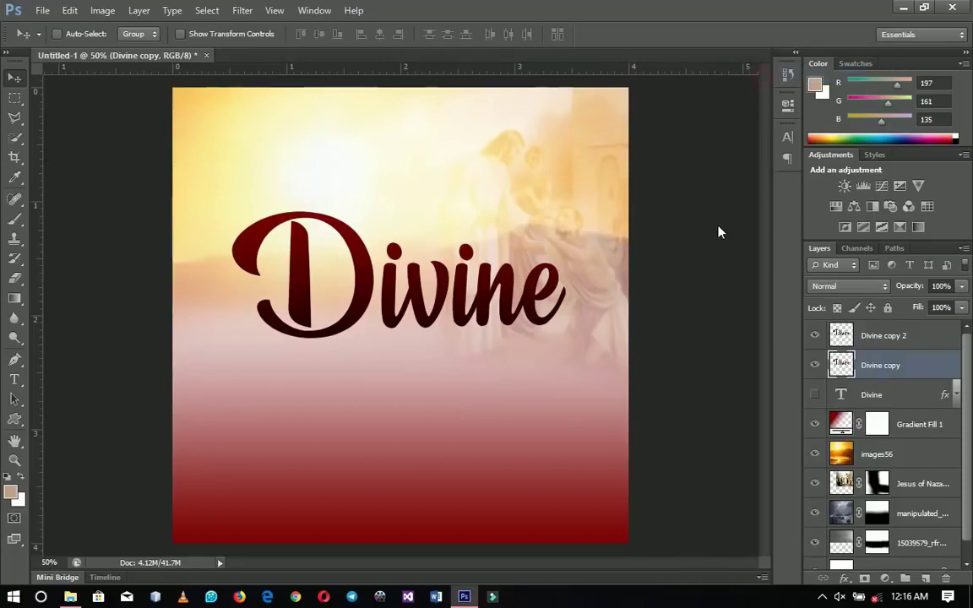
{"action": "key", "text": "space"}
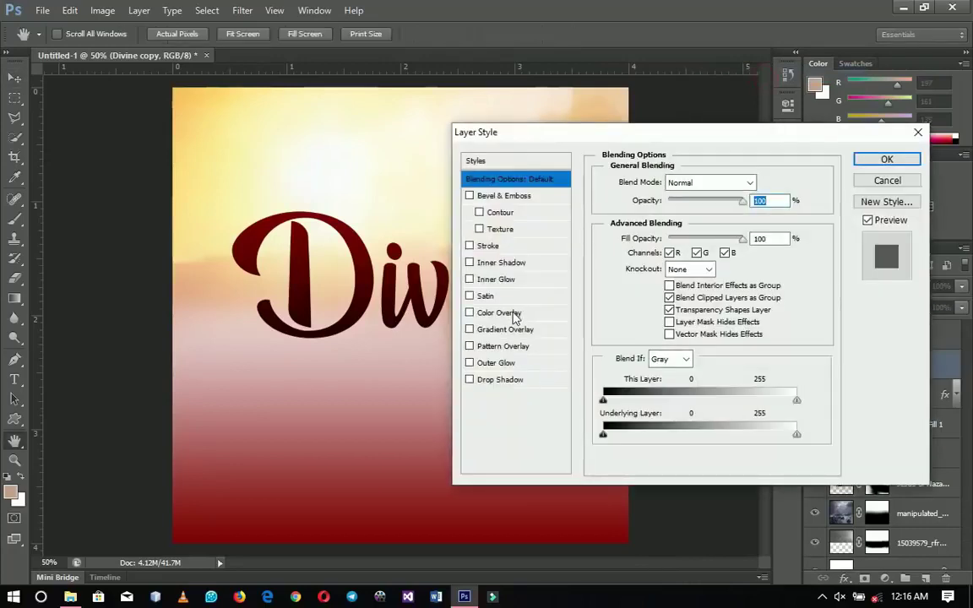
{"action": "left_click", "coordinate": [511, 314]}
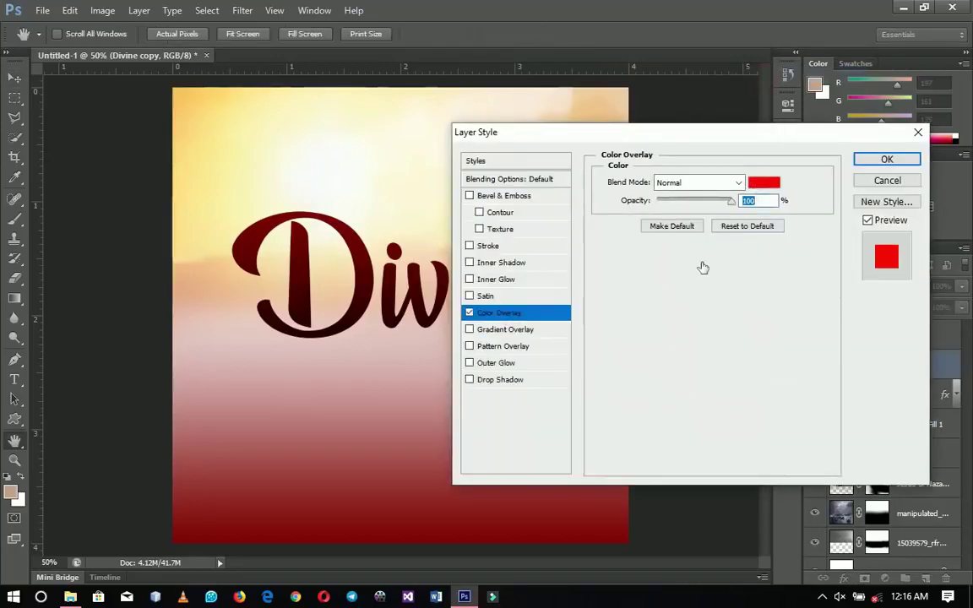
{"action": "left_click", "coordinate": [763, 183]}
{"action": "type", "text": "0"}
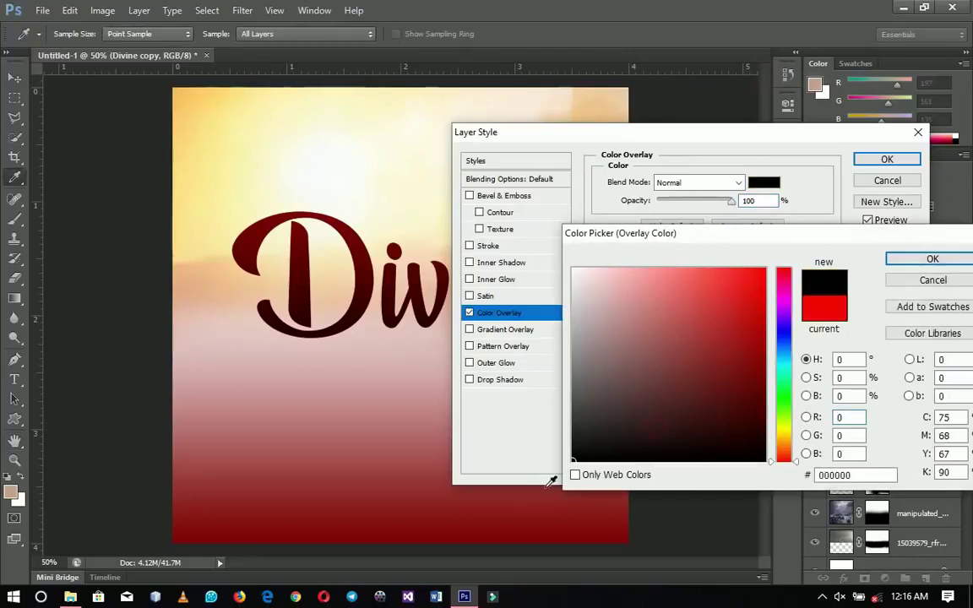
{"action": "key", "text": "Return"}
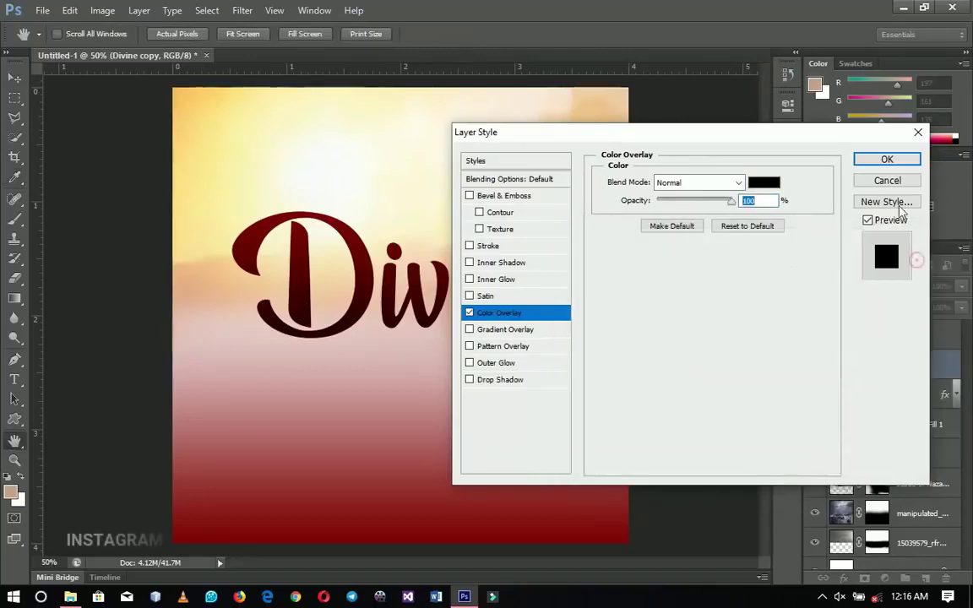
{"action": "left_click", "coordinate": [887, 161]}
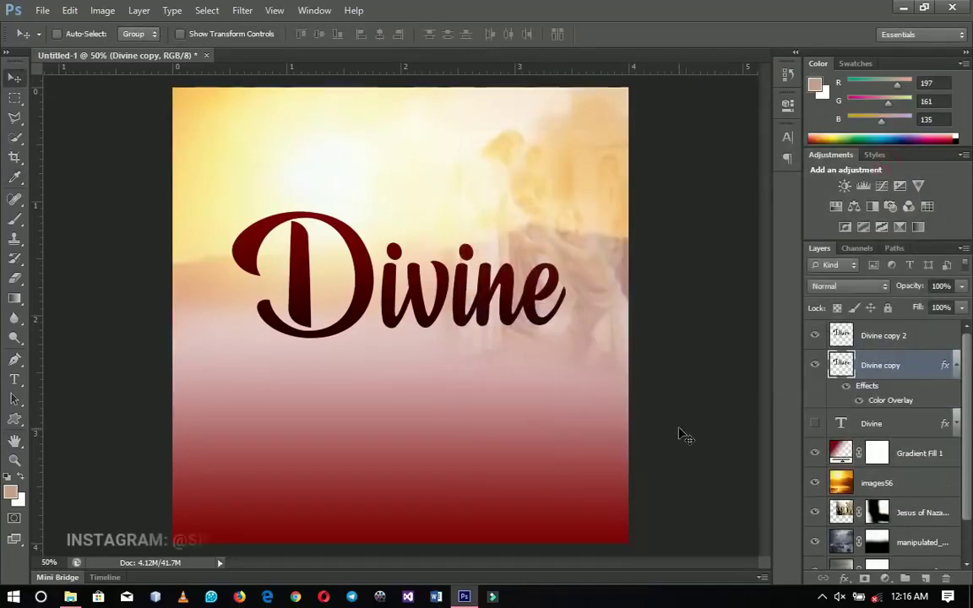
{"action": "left_click", "coordinate": [954, 365]}
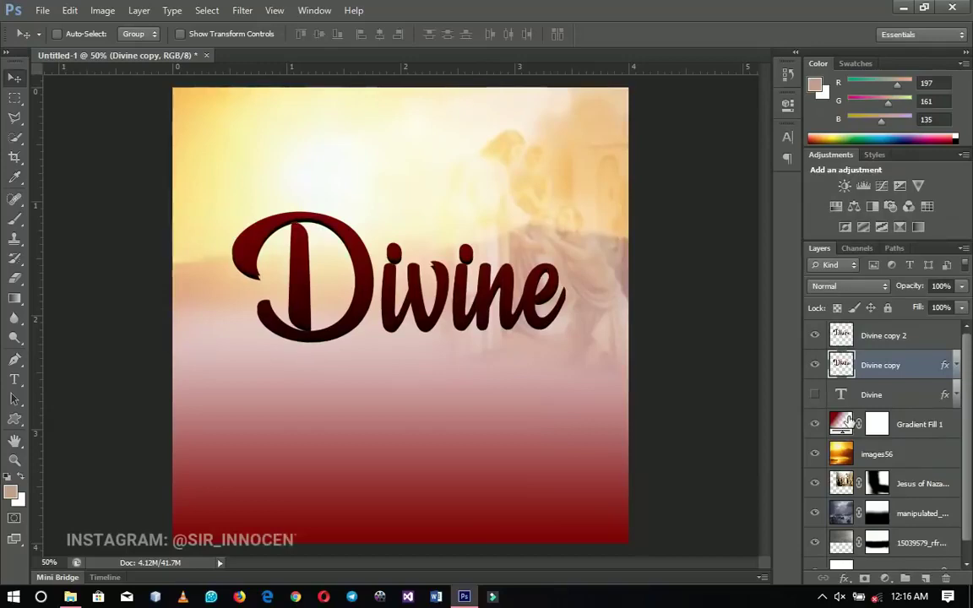
- Check the letter edges up close and nudge the black Divine copy up slightly to tighten its offset below the red text
{"action": "key", "text": "z"}
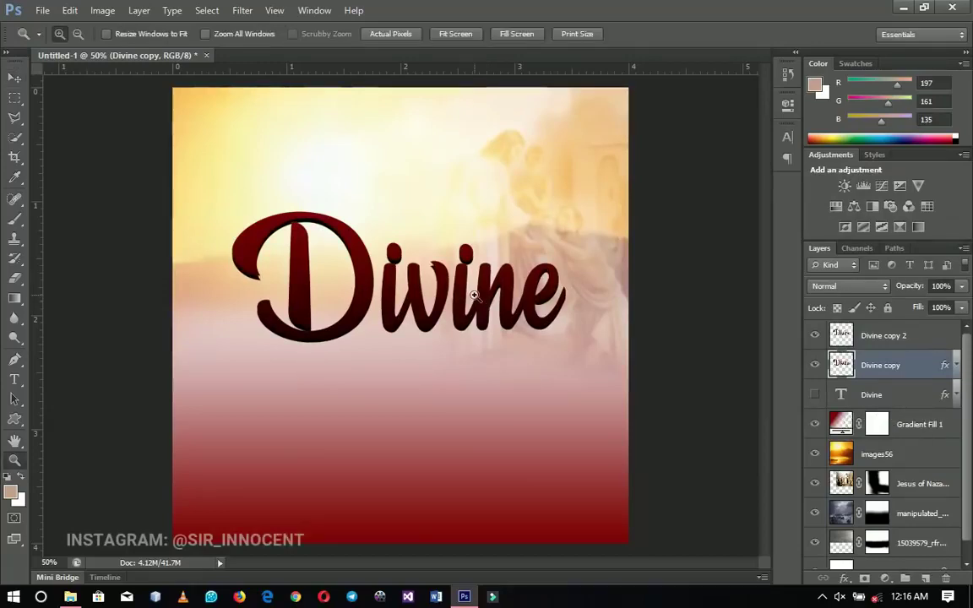
{"action": "left_click", "coordinate": [473, 295]}
{"action": "left_click", "coordinate": [473, 294]}
{"action": "key", "text": "v"}
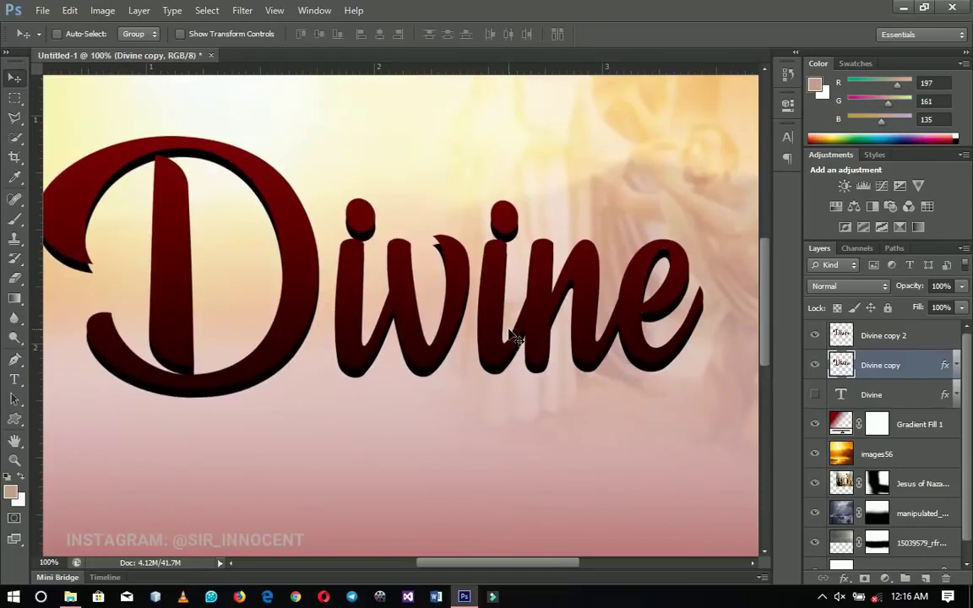
{"action": "key", "text": "ctrl+space"}
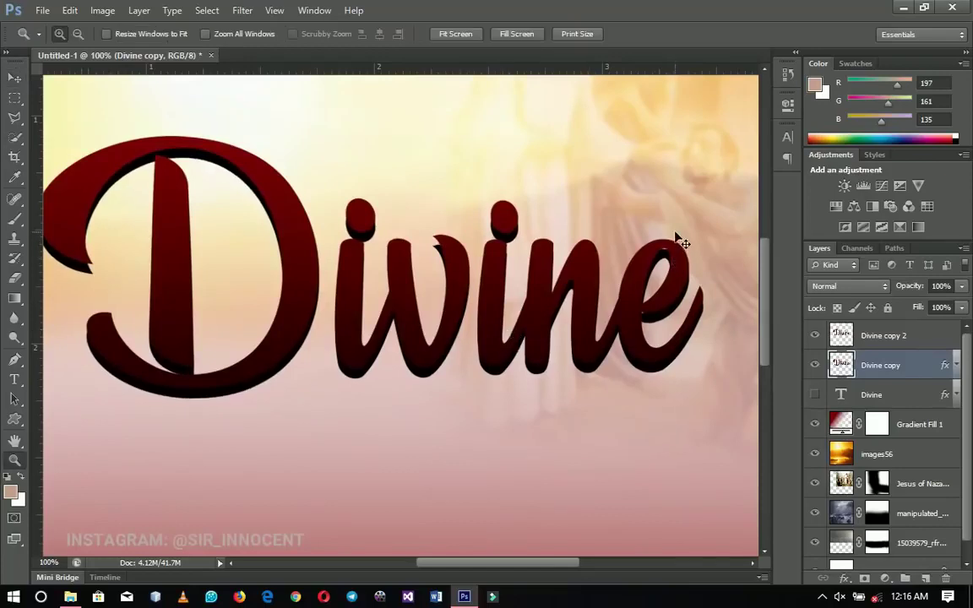
{"action": "left_click", "coordinate": [674, 249]}
{"action": "left_click", "coordinate": [673, 233]}
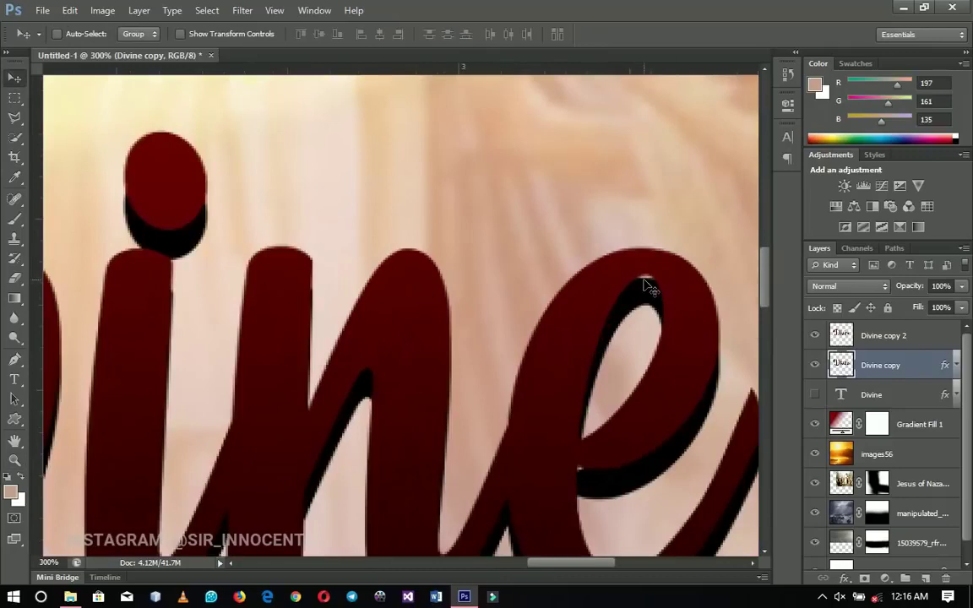
{"action": "key", "text": "ctrl+space"}
{"action": "left_click", "coordinate": [645, 276], "text": "alt"}
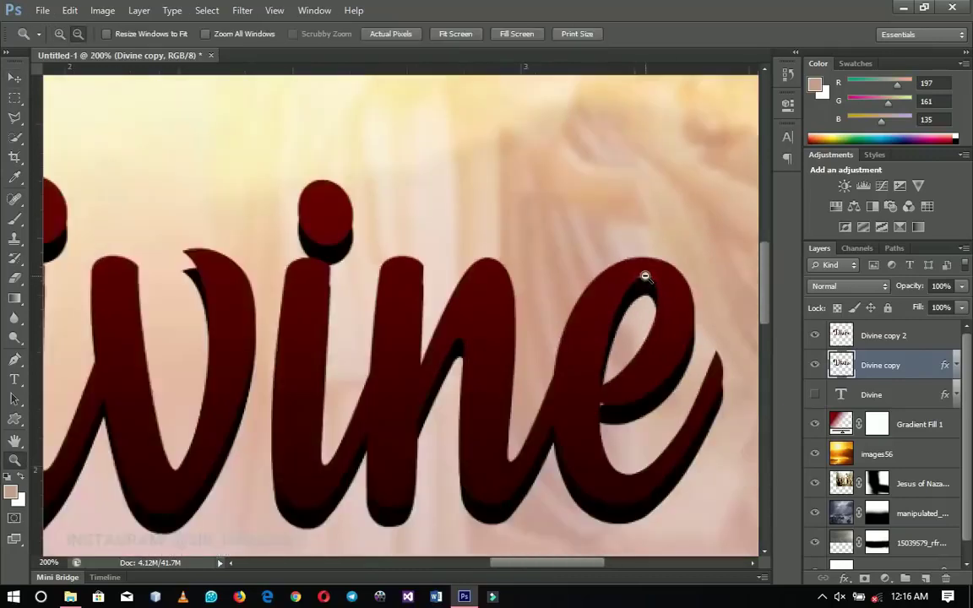
{"action": "left_click", "coordinate": [630, 322], "text": "alt"}
{"action": "key", "text": "v"}
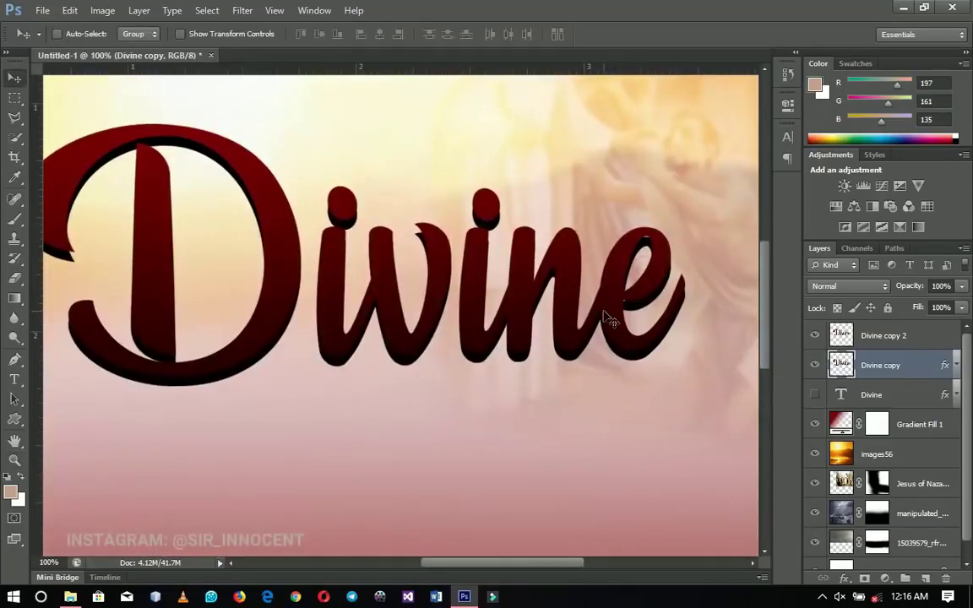
{"action": "key", "text": "Up"}
{"action": "key", "text": "Up"}
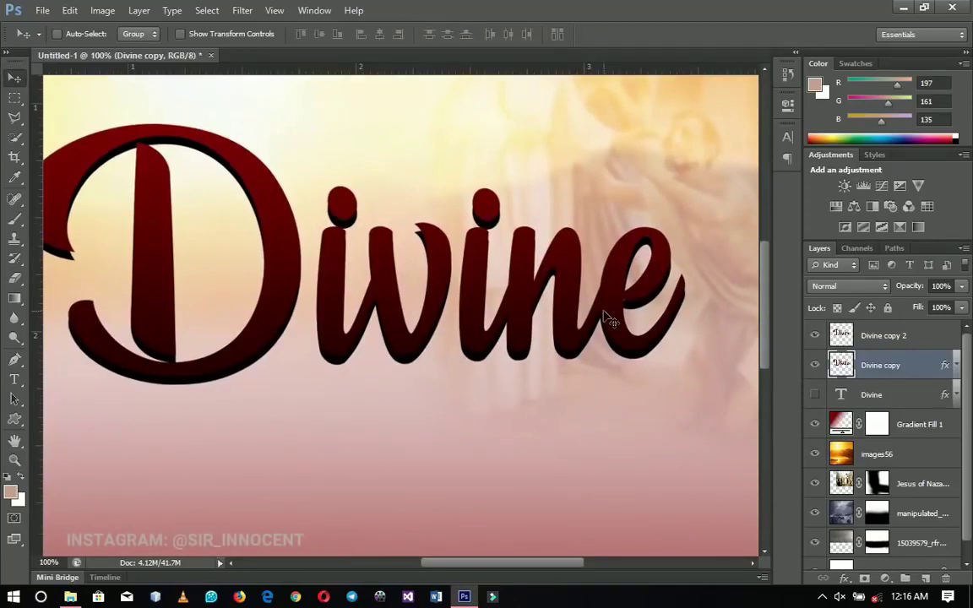
- Duplicate the black Divine copy and nudge the lower of the two down a few pixels to build depth
{"action": "key", "text": "ctrl+j"}
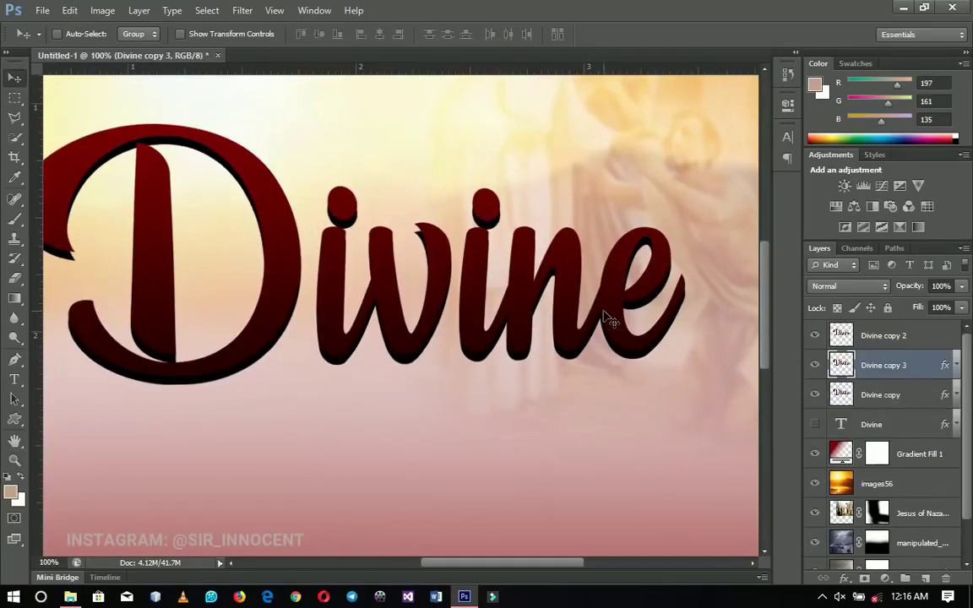
{"action": "left_click", "coordinate": [880, 395]}
{"action": "key", "text": "Down"}
{"action": "key", "text": "Down"}
{"action": "key", "text": "Down"}
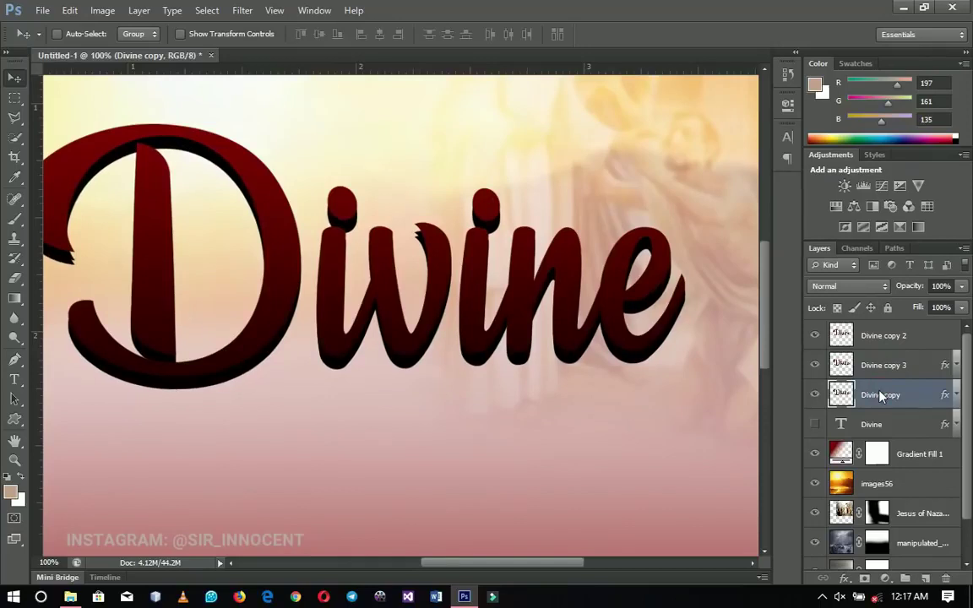
- Add two more stacked duplicates of the black layer, shifting the bottommost Divine copy a little further down after each one
{"action": "key", "text": "ctrl+j"}
{"action": "left_click", "coordinate": [896, 425]}
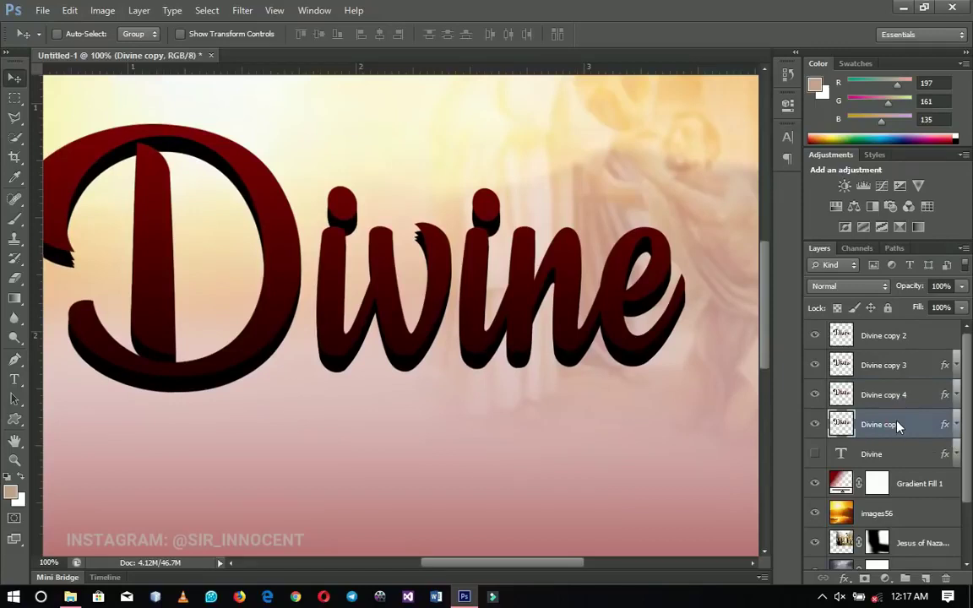
{"action": "key", "text": "ctrl+j"}
{"action": "left_click", "coordinate": [883, 456]}
{"action": "key", "text": "Down"}
{"action": "key", "text": "Down"}
{"action": "key", "text": "Down"}
{"action": "key", "text": "Down"}
{"action": "key", "text": "Down"}
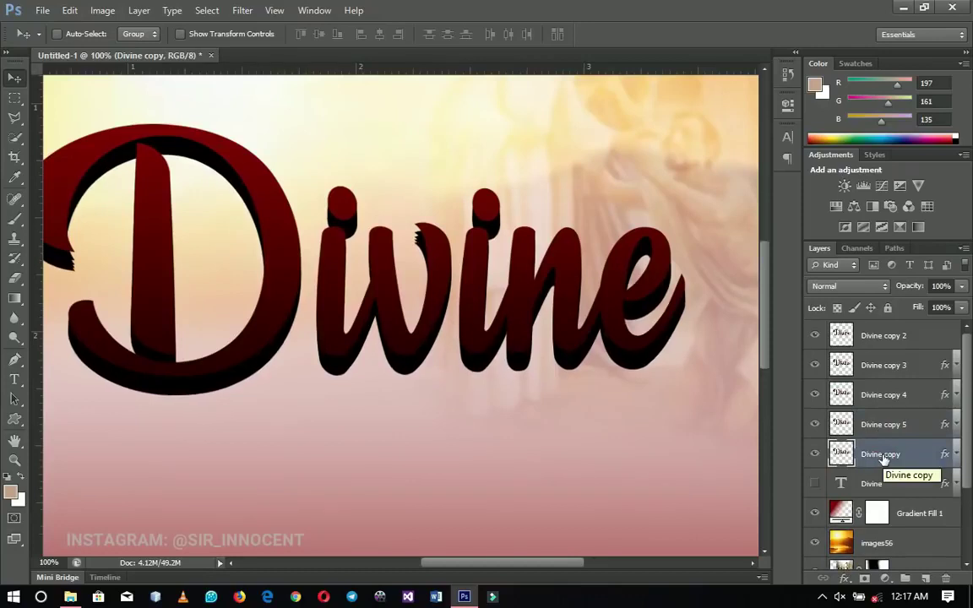
- Add a Bevel & Emboss effect with a size of 6 px to the topmost red layer, Divine copy 2
{"action": "key", "text": "z"}
{"action": "left_click", "coordinate": [441, 245], "text": "alt"}
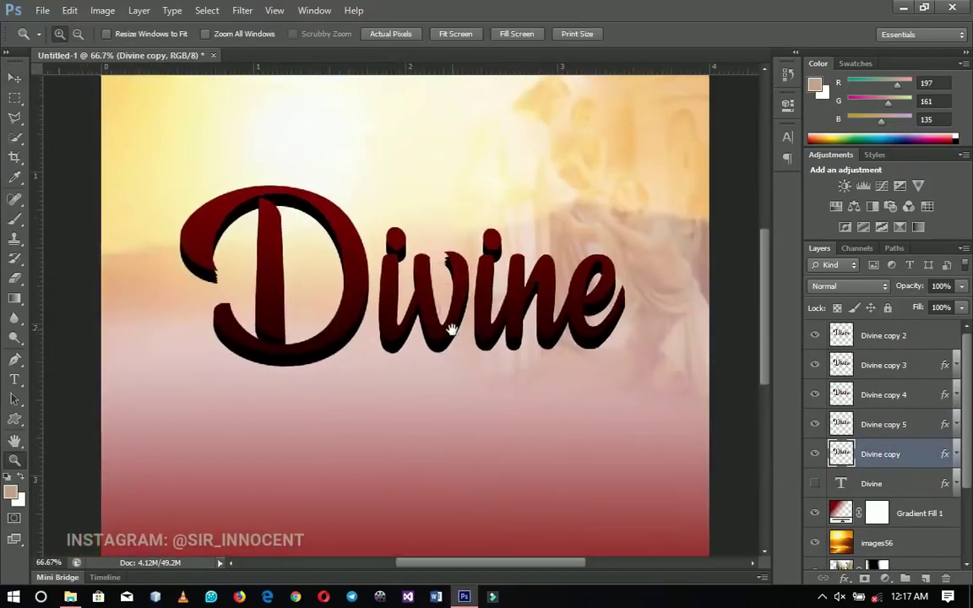
{"action": "key", "text": "v"}
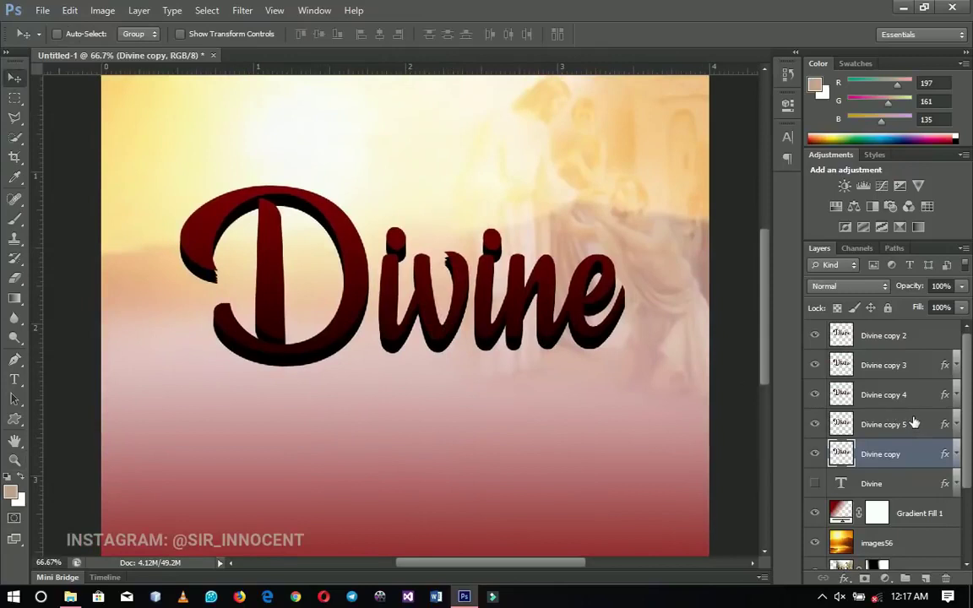
{"action": "left_click", "coordinate": [896, 339]}
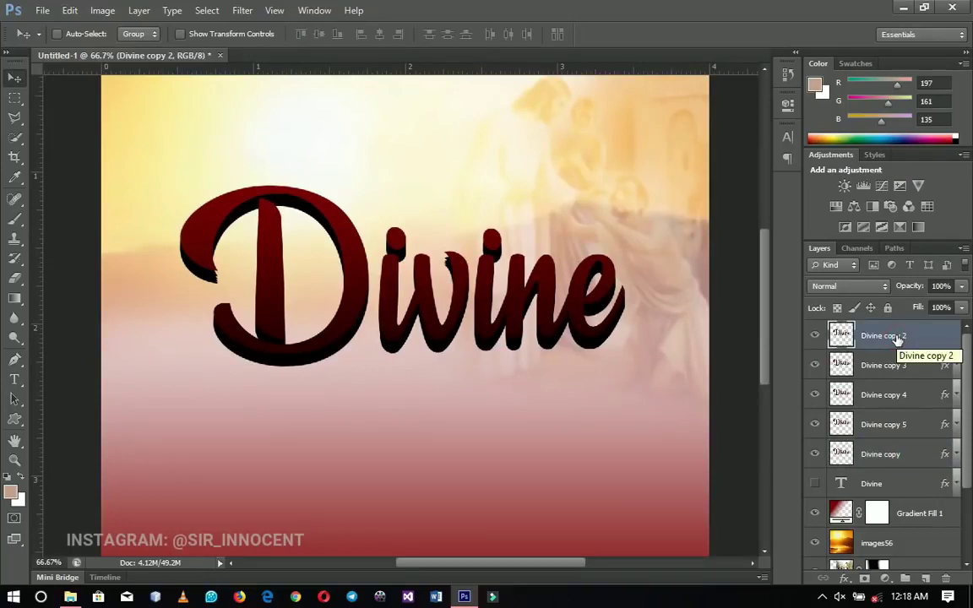
{"action": "right_click", "coordinate": [897, 339]}
{"action": "left_click", "coordinate": [770, 82]}
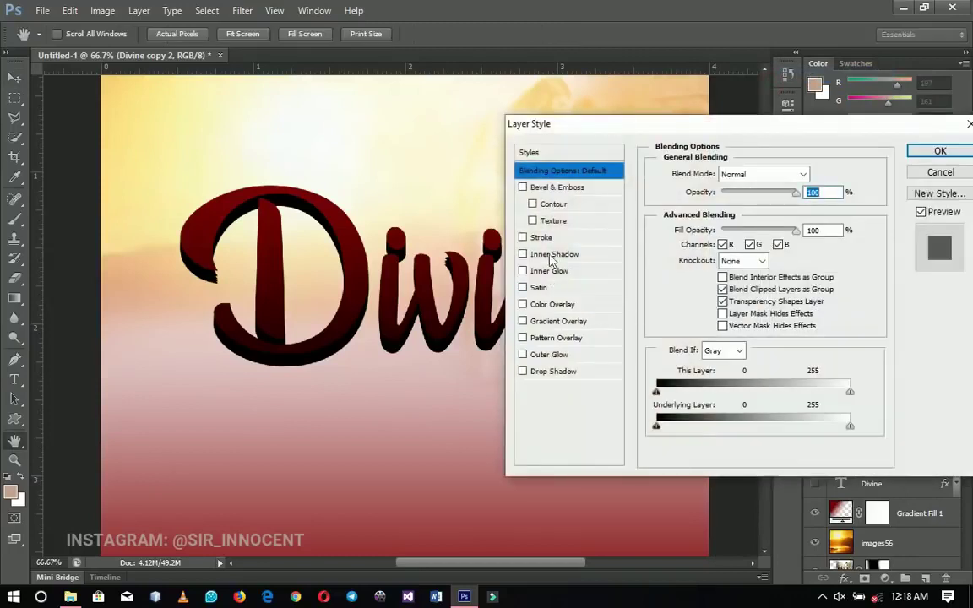
{"action": "left_click", "coordinate": [549, 189]}
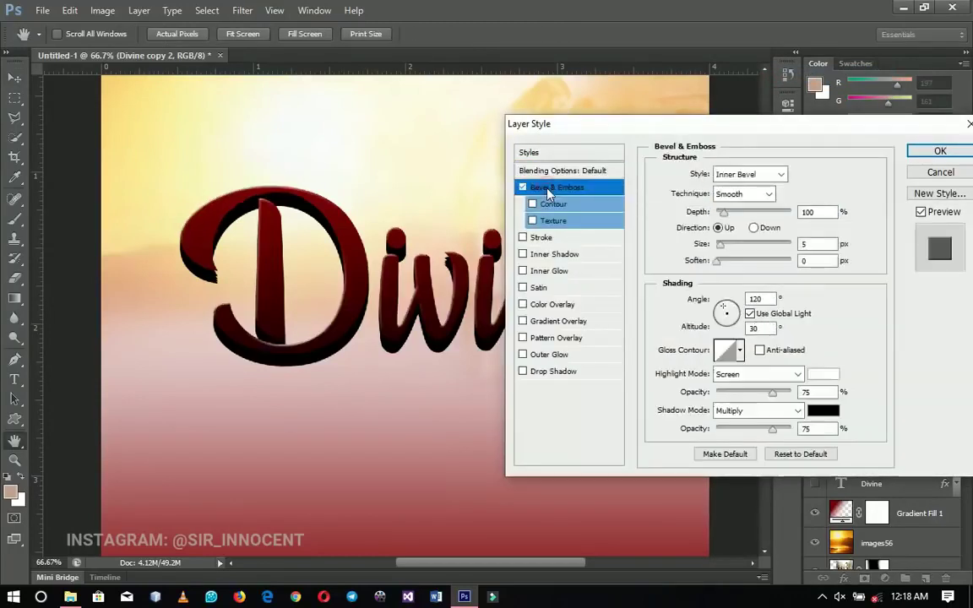
{"action": "double_click", "coordinate": [807, 244]}
{"action": "type", "text": "6"}
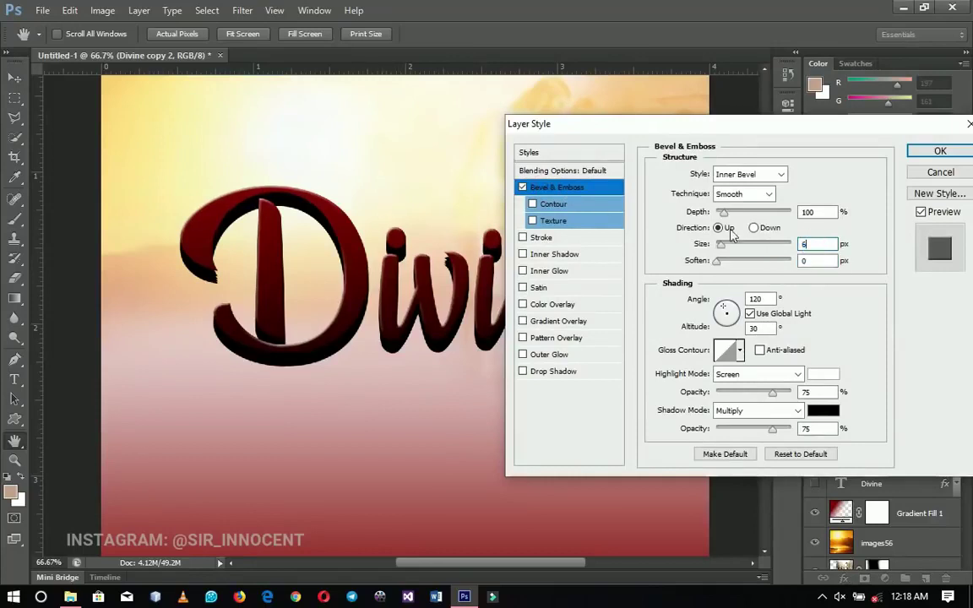
- Set the bevel's gloss contour to the wavy preset with a descending rolling slope and apply the layer style
{"action": "left_click", "coordinate": [741, 352]}
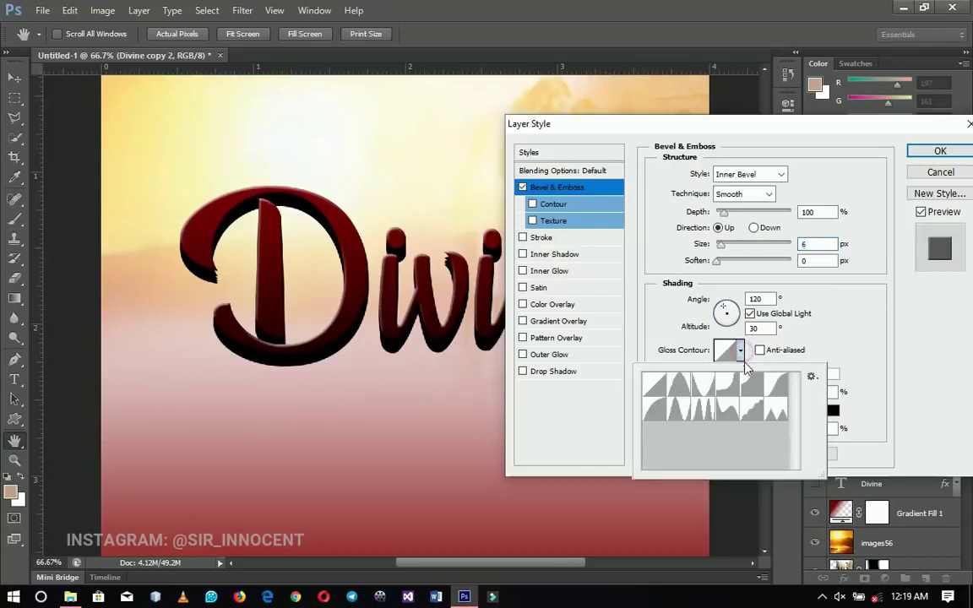
{"action": "left_click", "coordinate": [730, 413]}
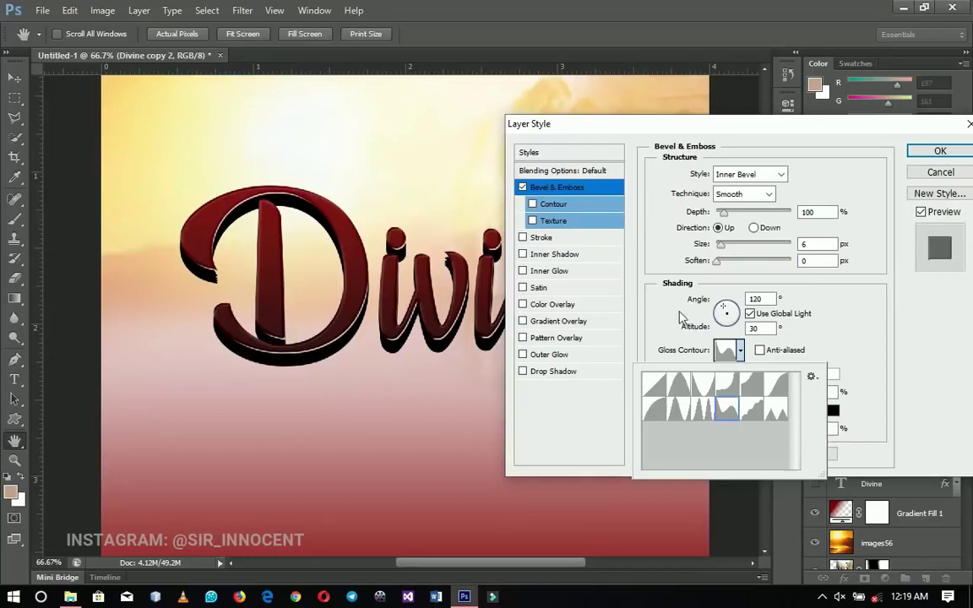
{"action": "left_click", "coordinate": [943, 151]}
{"action": "left_click", "coordinate": [944, 151]}
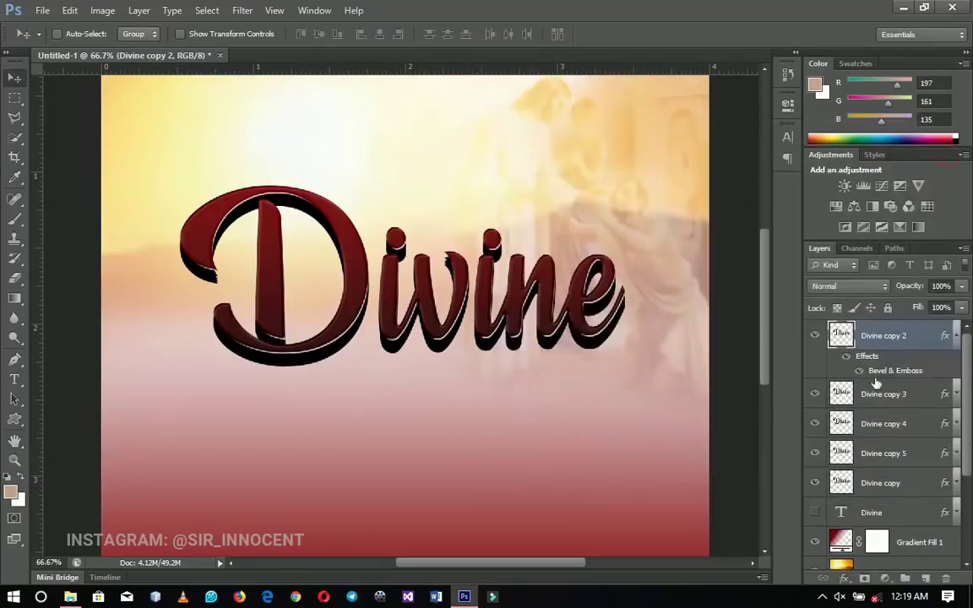
- Group the five stacked Divine copy layers and toggle the group's visibility off and on to check it
{"action": "left_click", "coordinate": [955, 335]}
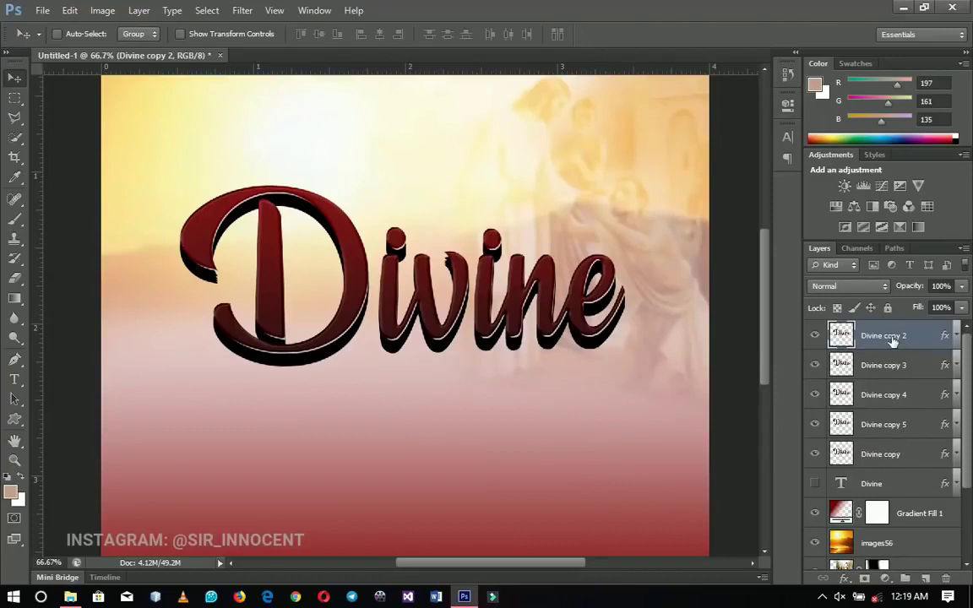
{"action": "left_click", "coordinate": [884, 454], "text": "shift"}
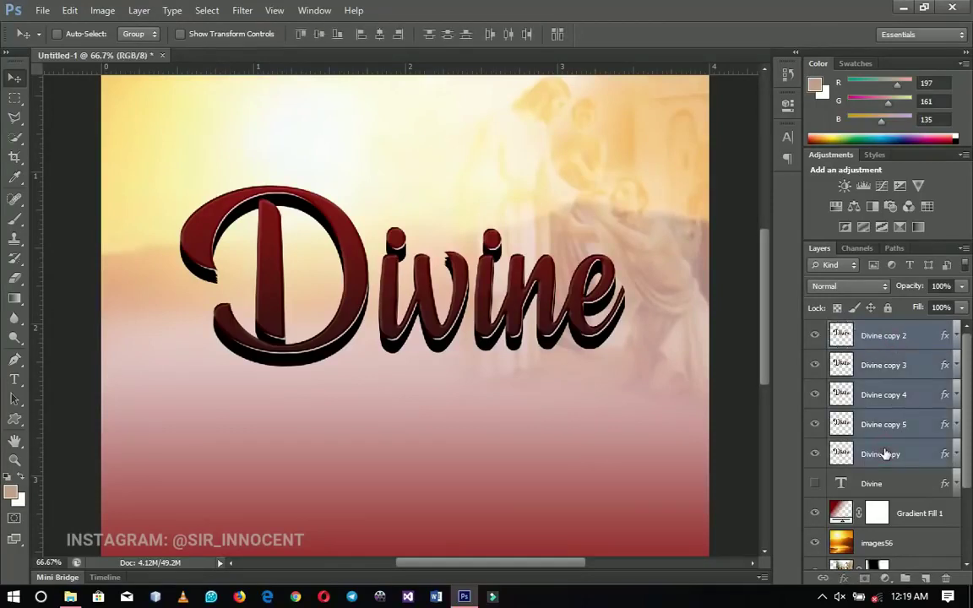
{"action": "key", "text": "ctrl+g"}
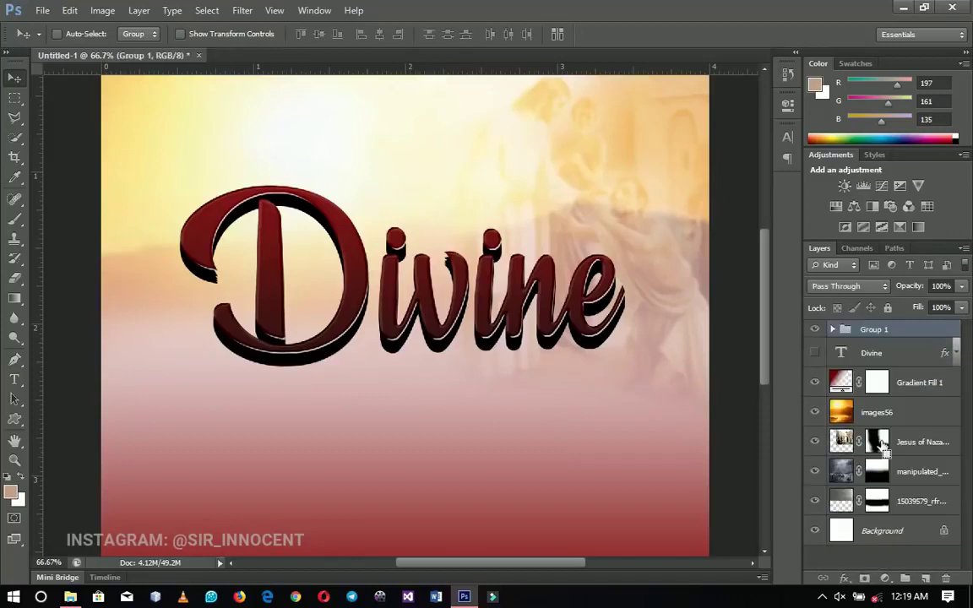
{"action": "left_click", "coordinate": [814, 330]}
{"action": "left_click", "coordinate": [813, 329]}
{"action": "left_click", "coordinate": [814, 329]}
{"action": "left_click", "coordinate": [813, 330]}
- Scale the Divine title group down slightly and nudge it to the left on the flyer
{"action": "key", "text": "ctrl+t"}
{"action": "left_click_drag", "start_coordinate": [624, 366], "coordinate": [618, 363]}
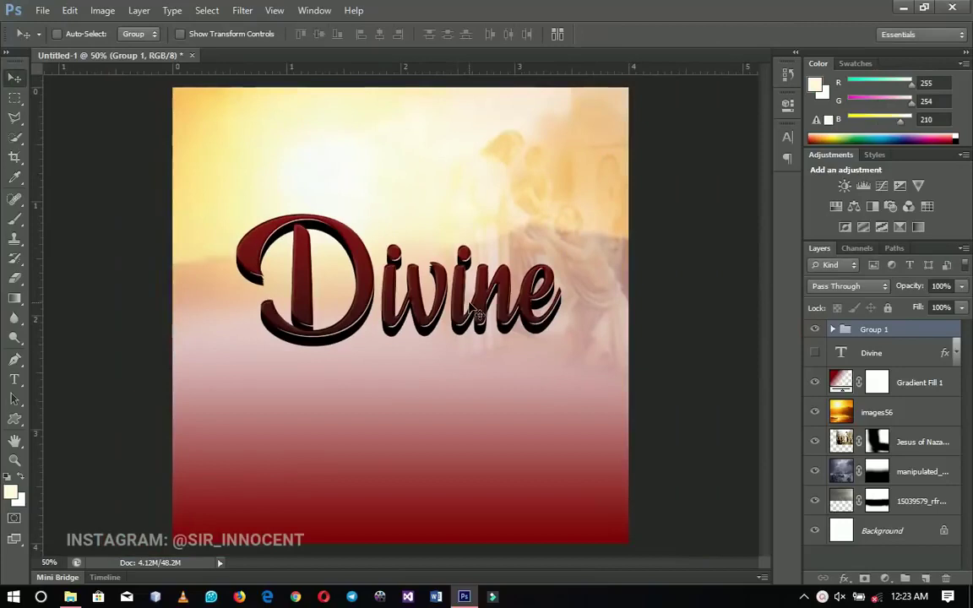
{"action": "key", "text": "Left"}
{"action": "key", "text": "Left"}
{"action": "key", "text": "Left"}
{"action": "key", "text": "Left"}
{"action": "key", "text": "Left"}
{"action": "key", "text": "Left"}
{"action": "key", "text": "Left"}
{"action": "key", "text": "Left"}
{"action": "key", "text": "Left"}
{"action": "key", "text": "Left"}
{"action": "key", "text": "Left"}
{"action": "key", "text": "Left"}
{"action": "key", "text": "Left"}
{"action": "key", "text": "Left"}
{"action": "key", "text": "Left"}
{"action": "key", "text": "Left"}
{"action": "key", "text": "Left"}
{"action": "key", "text": "Left"}
{"action": "key", "text": "Left"}
{"action": "key", "text": "Left"}
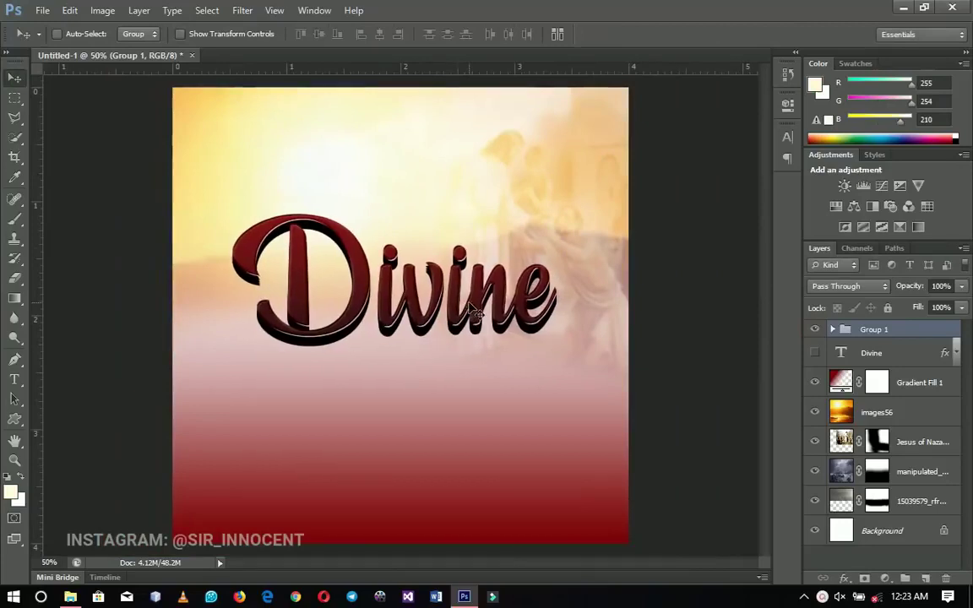
{"action": "key", "text": "Left"}
{"action": "key", "text": "Left"}
{"action": "key", "text": "Left"}
{"action": "key", "text": "Left"}
{"action": "key", "text": "Left"}
{"action": "key", "text": "Left"}
{"action": "key", "text": "Left"}
{"action": "key", "text": "Left"}
{"action": "key", "text": "Left"}
{"action": "key", "text": "Left"}
{"action": "key", "text": "Left"}
{"action": "key", "text": "Left"}
{"action": "key", "text": "Left"}
{"action": "key", "text": "Left"}
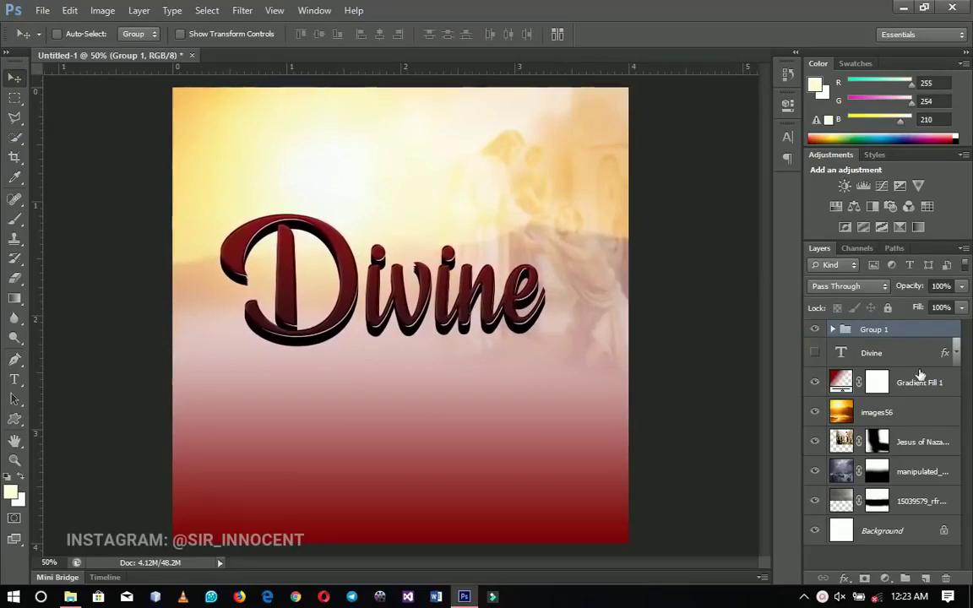
- Add the text ENCOUNTER just above the Gradient Fill 1 layer in HelveticaInserat, coloured pale cream (#fffed2), below the Divine title
{"action": "left_click", "coordinate": [917, 382]}
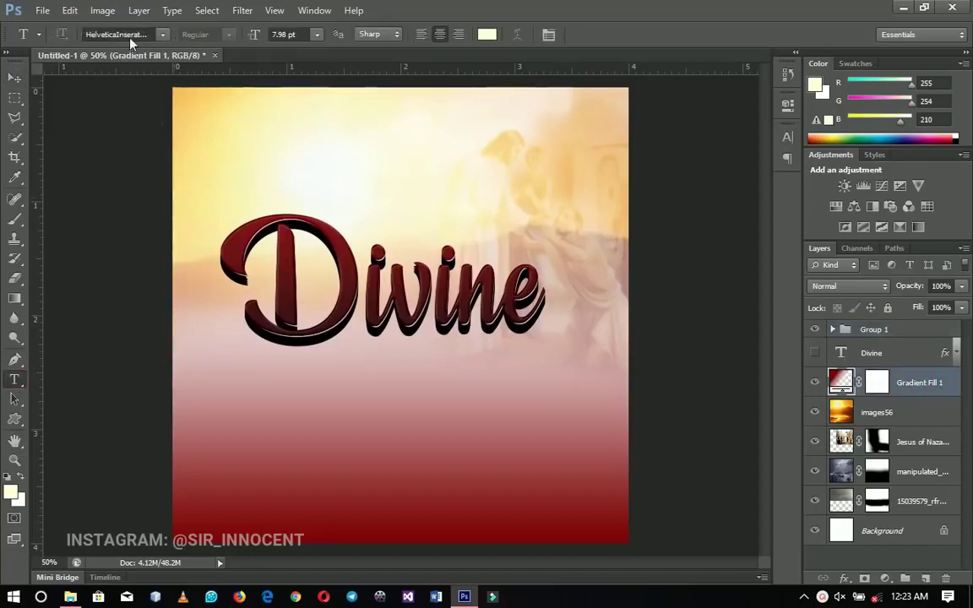
{"action": "left_click", "coordinate": [251, 358]}
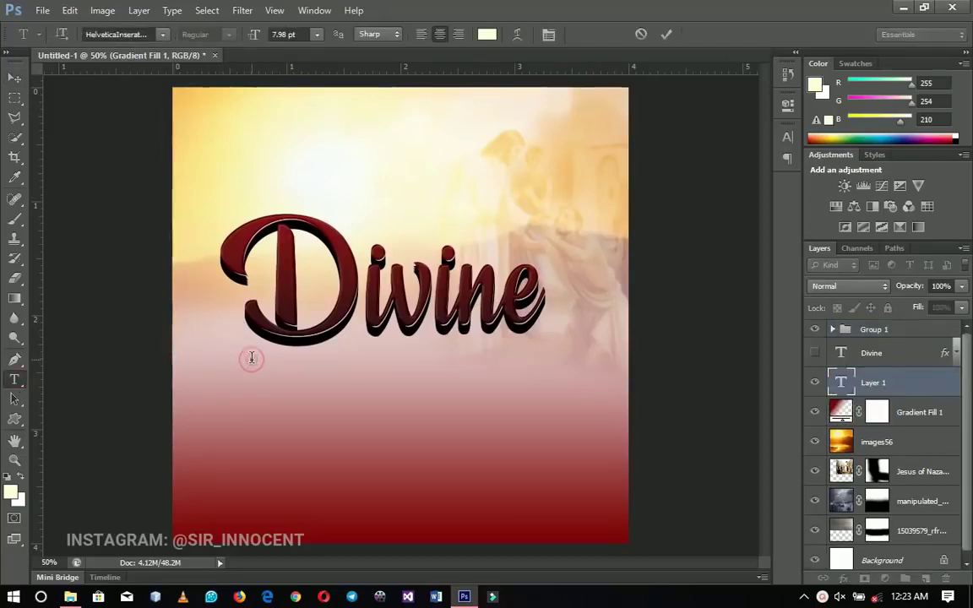
{"action": "type", "text": "ENCOUNTER"}
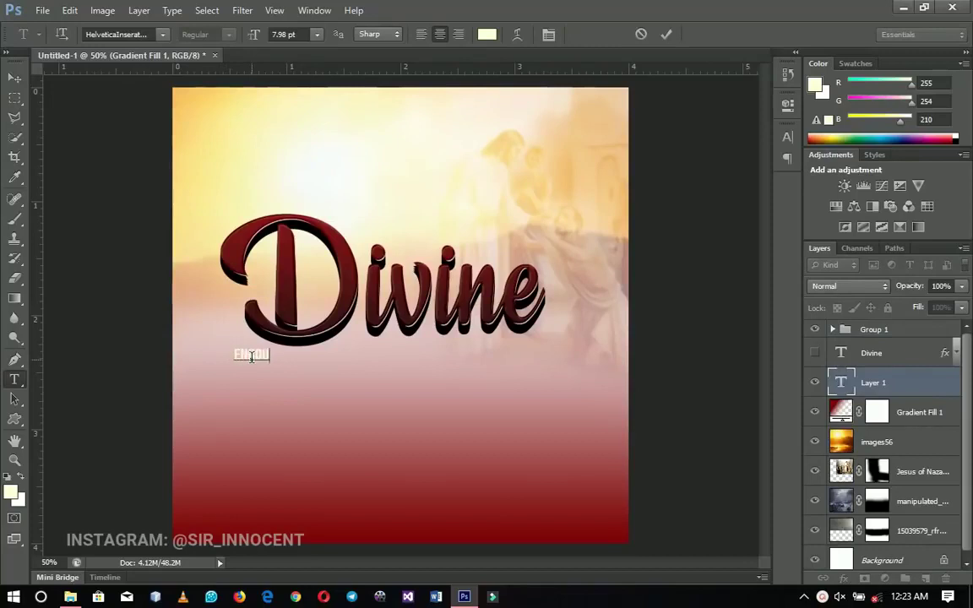
{"action": "key", "text": "ctrl+a"}
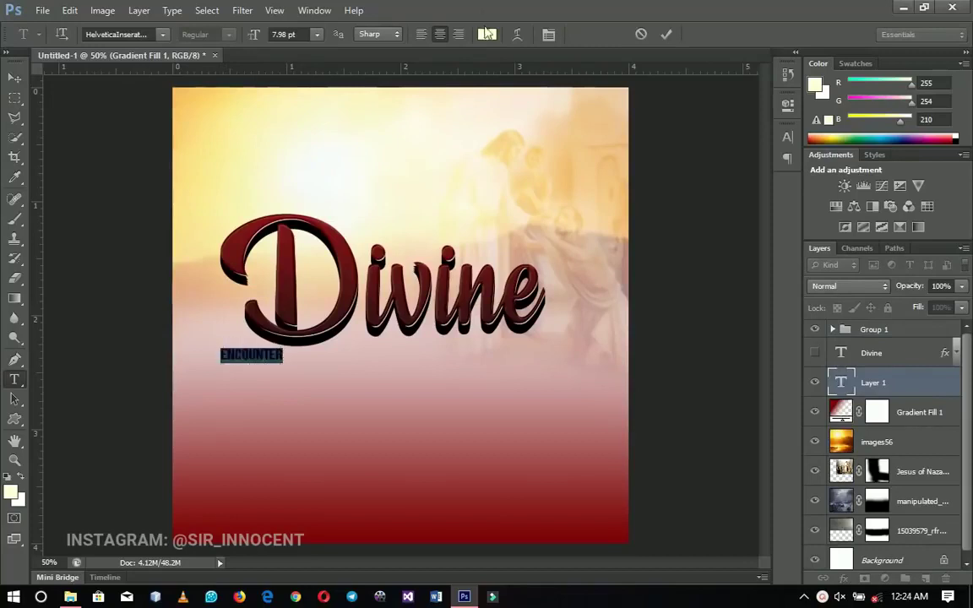
{"action": "left_click", "coordinate": [487, 34]}
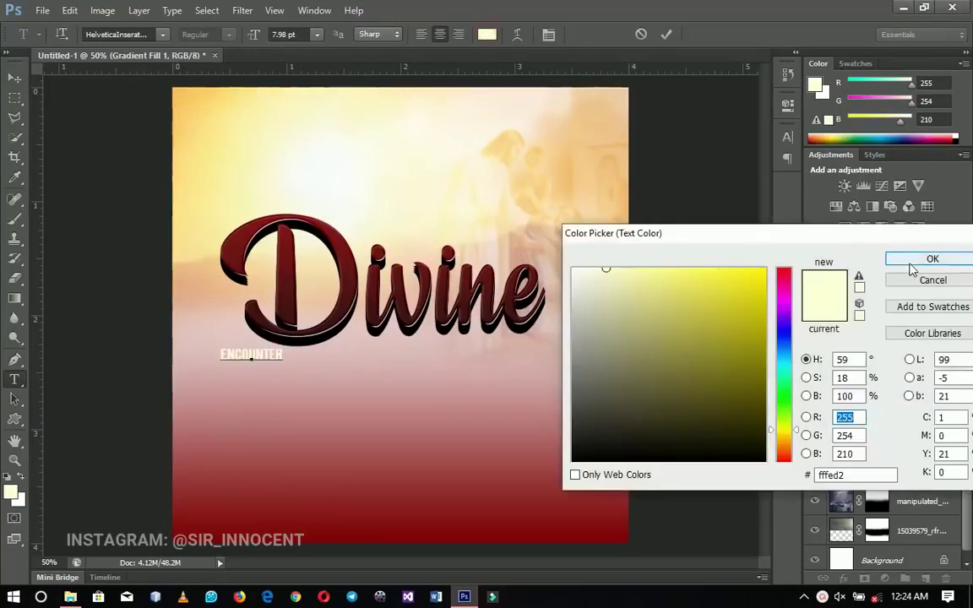
{"action": "left_click", "coordinate": [928, 259]}
{"action": "key", "text": "ctrl+Return"}
- Enlarge the ENCOUNTER text to nearly the width of the Divine title and position it directly beneath that title
{"action": "key", "text": "ctrl+t"}
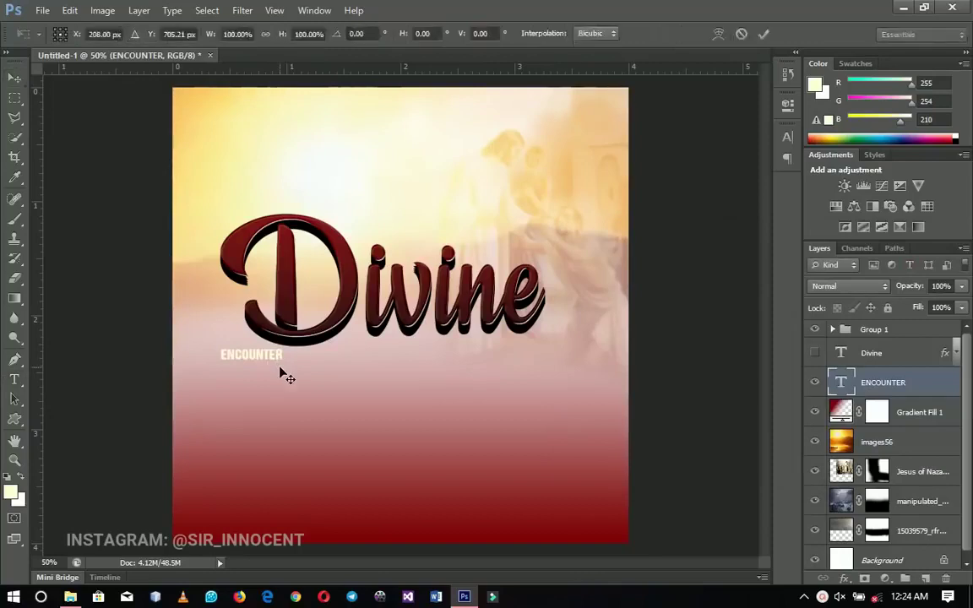
{"action": "left_click_drag", "start_coordinate": [283, 361], "coordinate": [390, 412]}
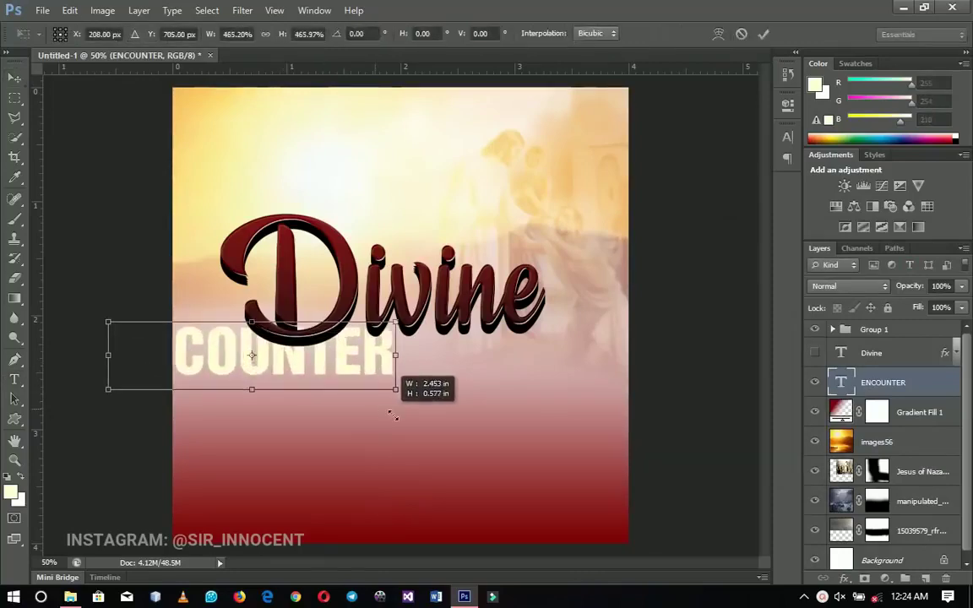
{"action": "left_click_drag", "start_coordinate": [330, 380], "coordinate": [484, 399]}
{"action": "left_click_drag", "start_coordinate": [549, 337], "coordinate": [558, 336]}
{"action": "key", "text": "Return"}
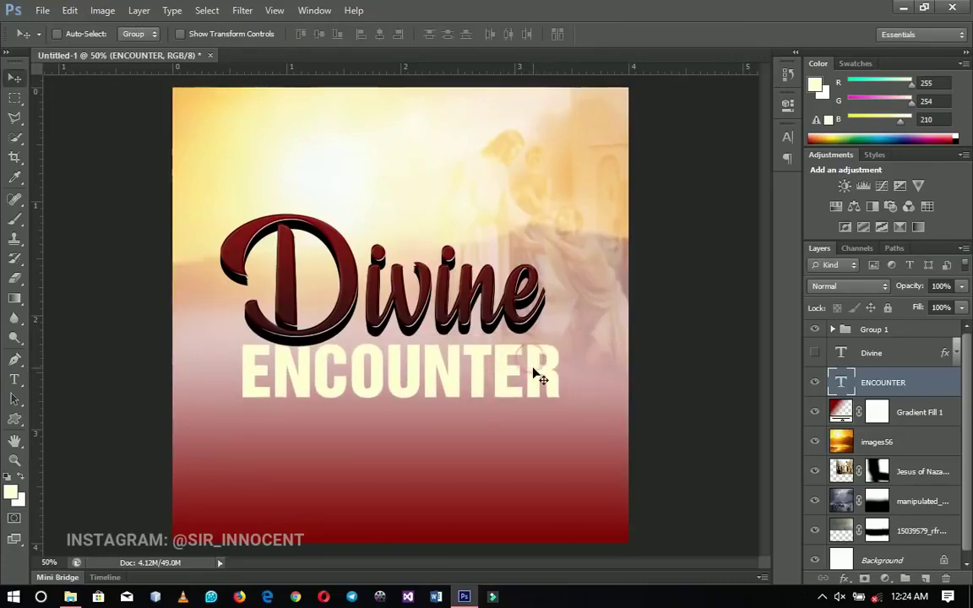
- Duplicate the ENCOUNTER text layer and apply a black (#000000) Color Overlay to the layer ENCOUNTER copy
{"action": "key", "text": "ctrl+j"}
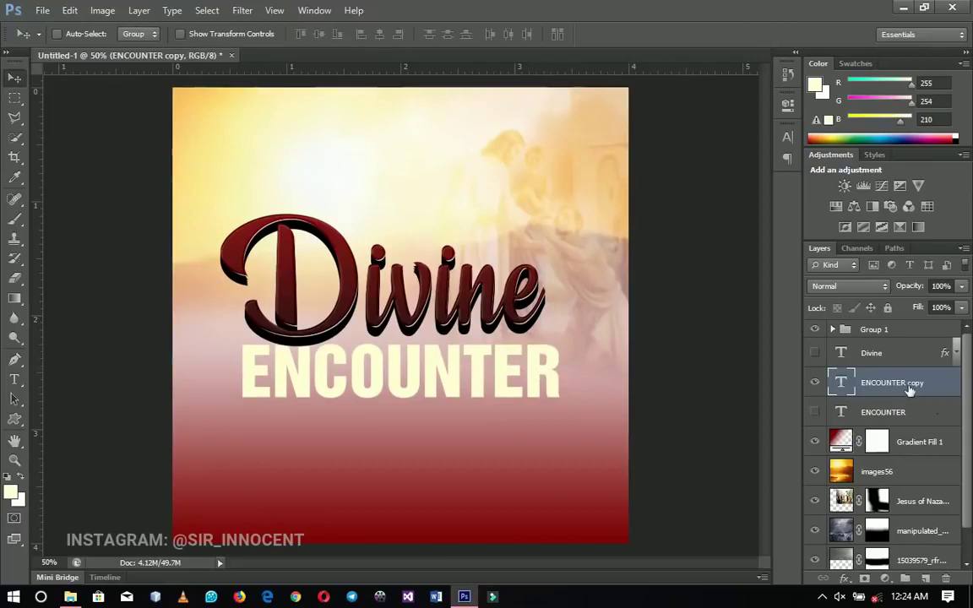
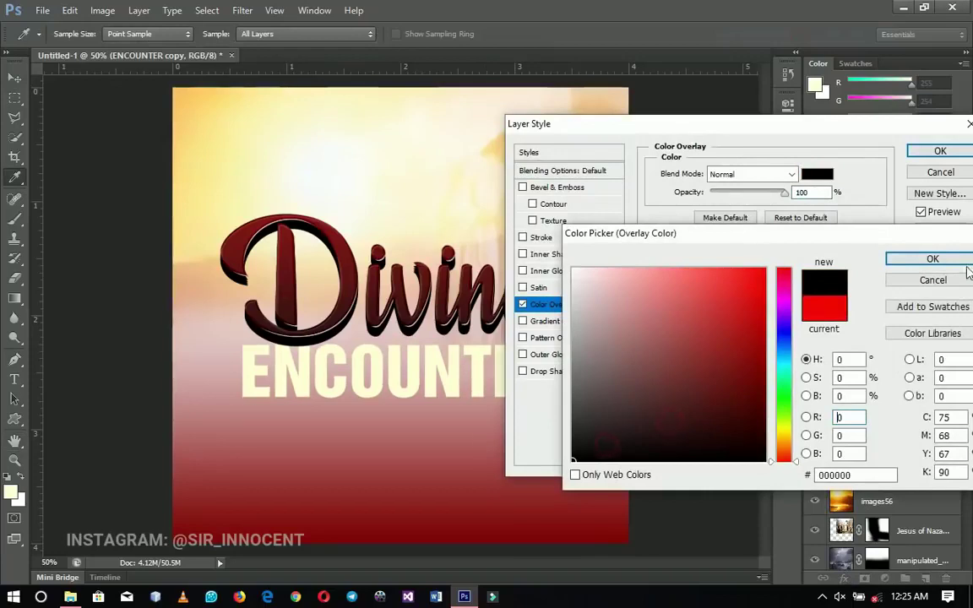
{"action": "left_click", "coordinate": [930, 257]}
{"action": "left_click", "coordinate": [936, 150]}
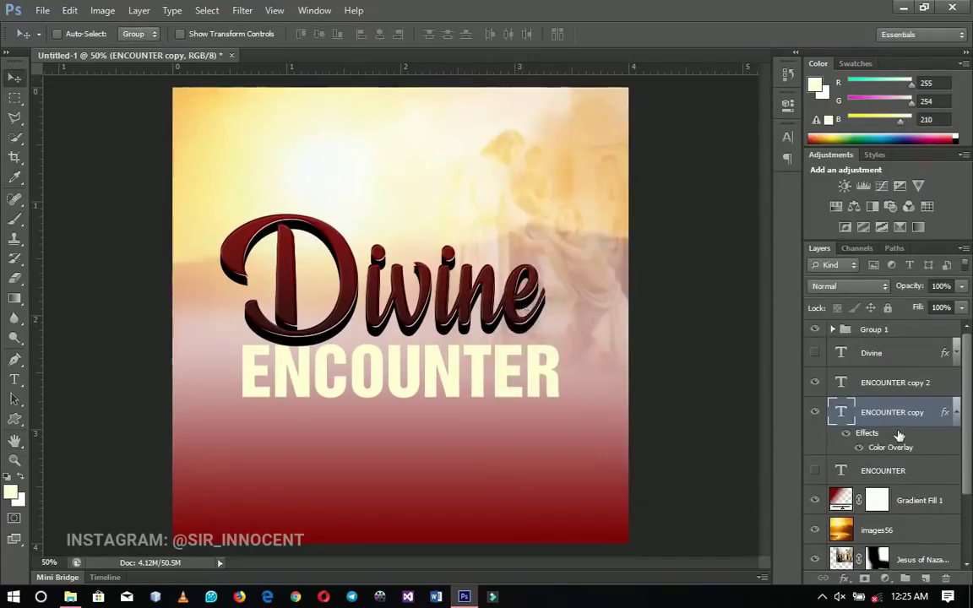
{"action": "left_click", "coordinate": [956, 413]}
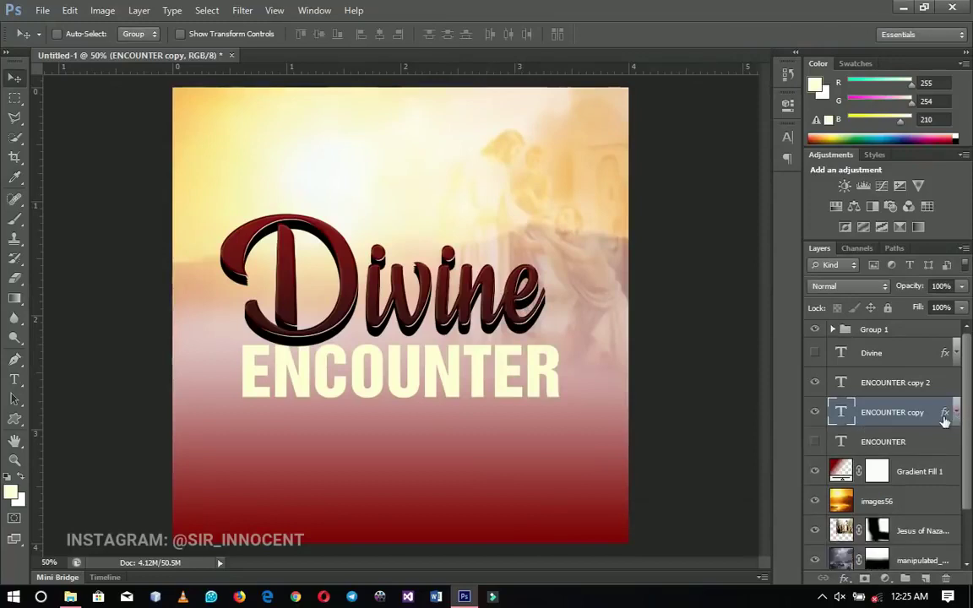
- Nudge the black ENCOUNTER copy a few pixels down and right, and duplicate it with the lower one shifted further down for depth
{"action": "key", "text": "Down"}
{"action": "key", "text": "Down"}
{"action": "key", "text": "Down"}
{"action": "key", "text": "Down"}
{"action": "key", "text": "Right"}
{"action": "key", "text": "Right"}
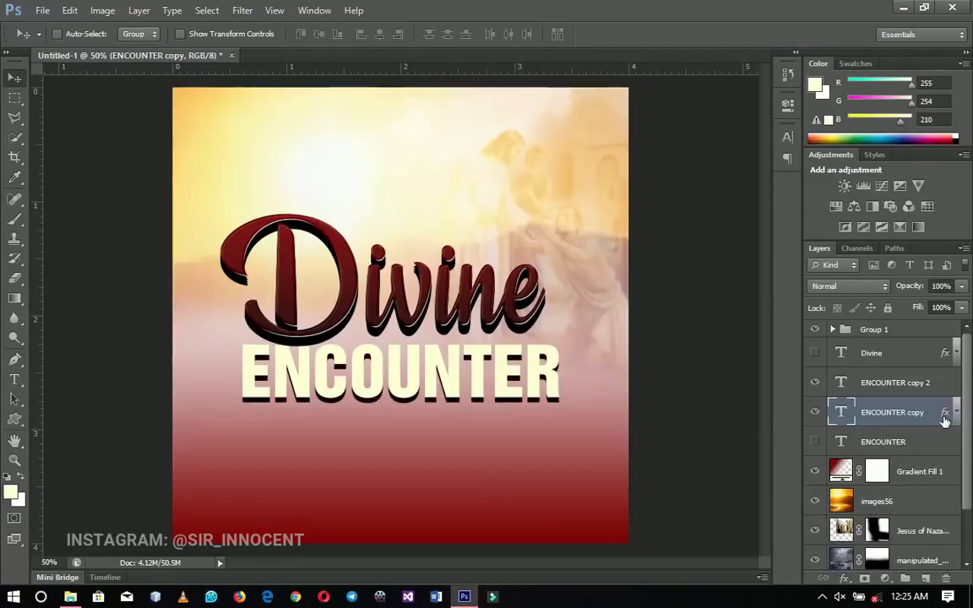
{"action": "key", "text": "ctrl+j"}
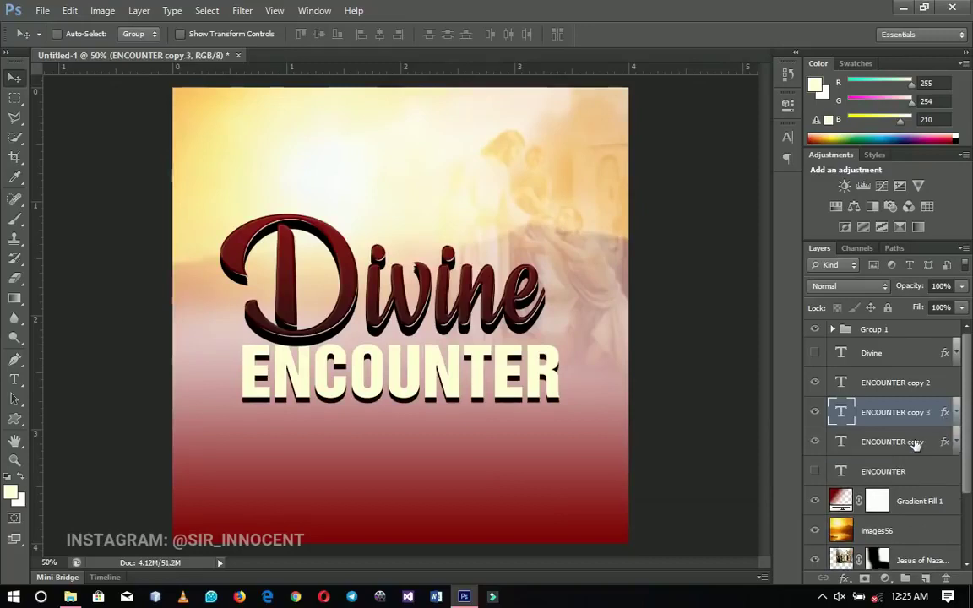
{"action": "left_click", "coordinate": [915, 442]}
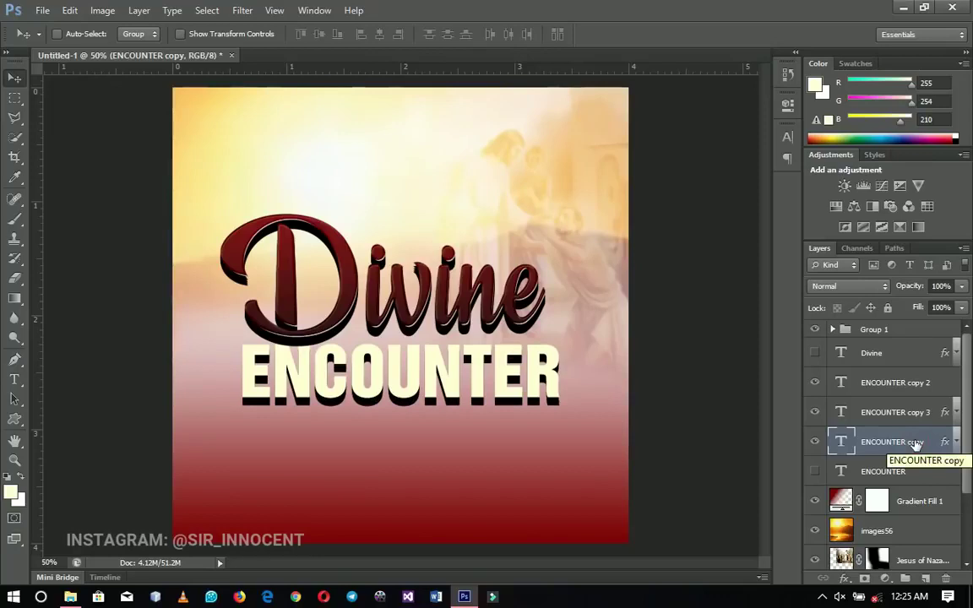
- Add a Drop Shadow with a size of 65 px to the topmost cream layer, ENCOUNTER copy 2
{"action": "left_click", "coordinate": [925, 384]}
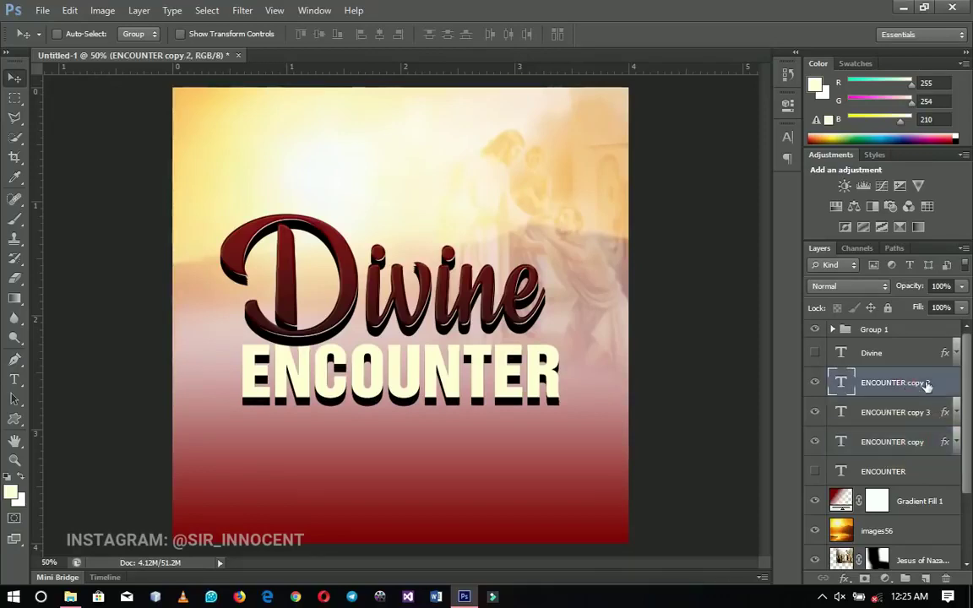
{"action": "right_click", "coordinate": [903, 384]}
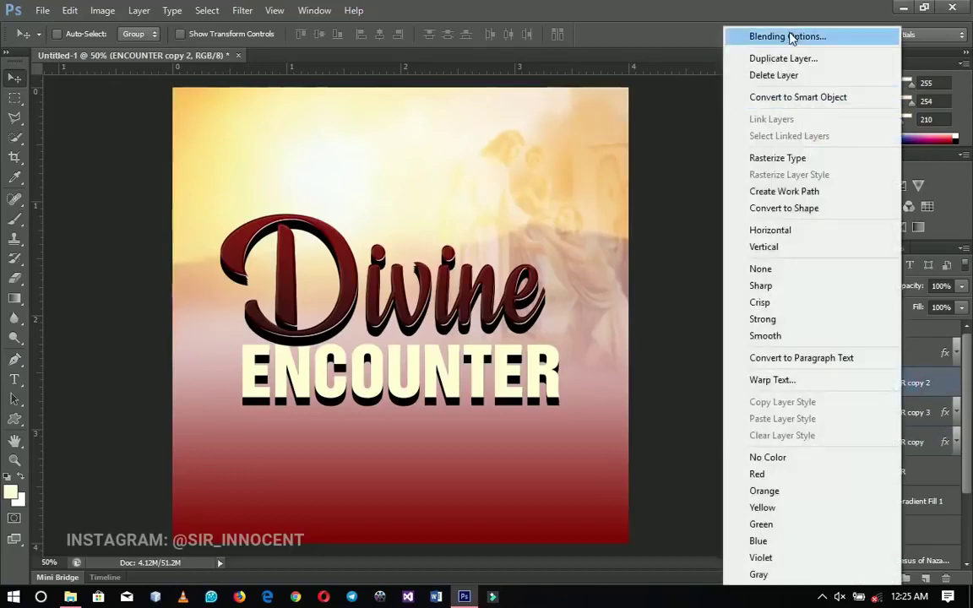
{"action": "left_click", "coordinate": [747, 37]}
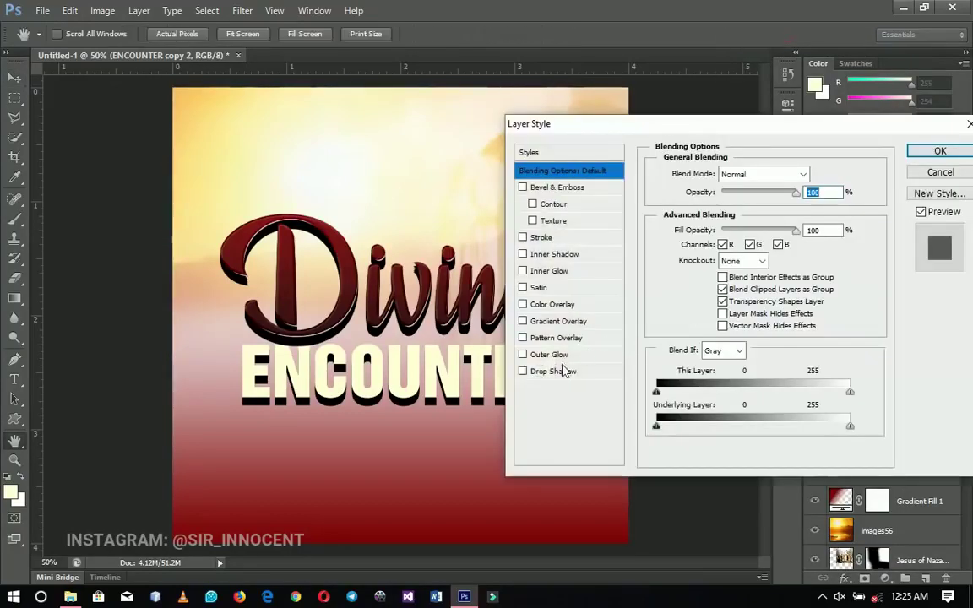
{"action": "left_click", "coordinate": [557, 377]}
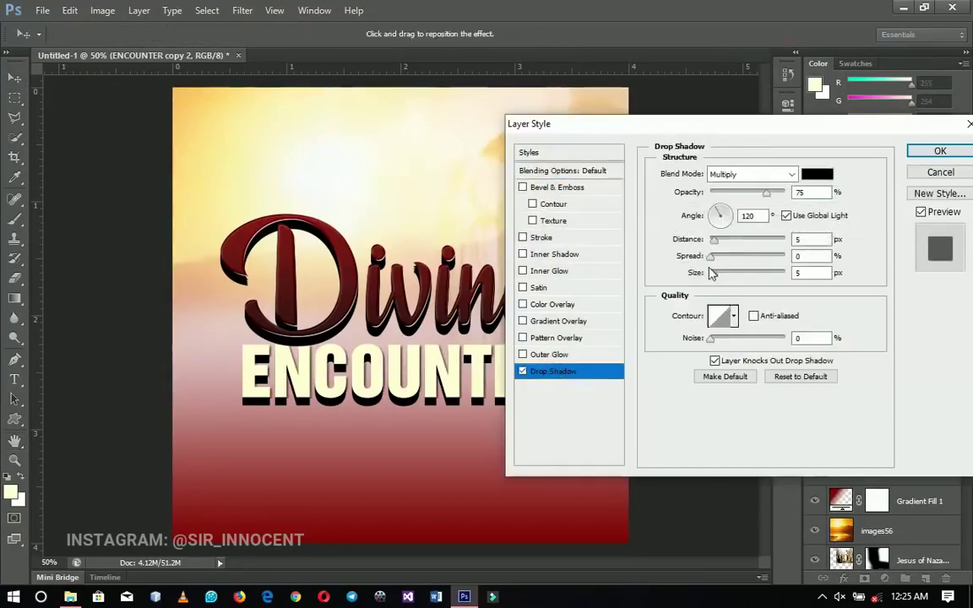
{"action": "left_click_drag", "start_coordinate": [710, 273], "coordinate": [734, 280]}
{"action": "left_click_drag", "start_coordinate": [608, 126], "coordinate": [612, 159]}
{"action": "left_click", "coordinate": [591, 409]}
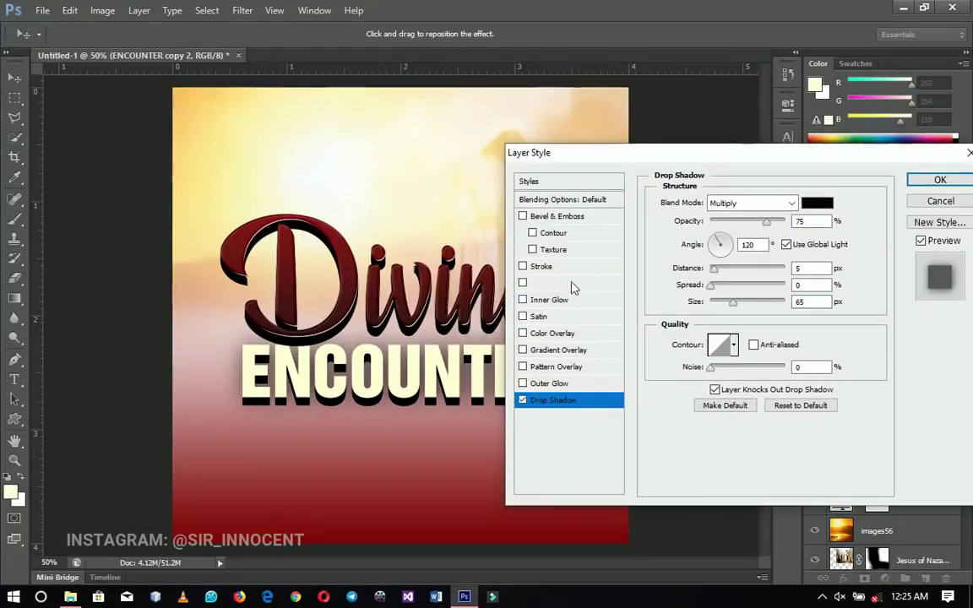
- Add a Bevel & Emboss of size 8 px with the deep cove gloss contour, the fourth preset, to ENCOUNTER copy 2
{"action": "left_click", "coordinate": [564, 218]}
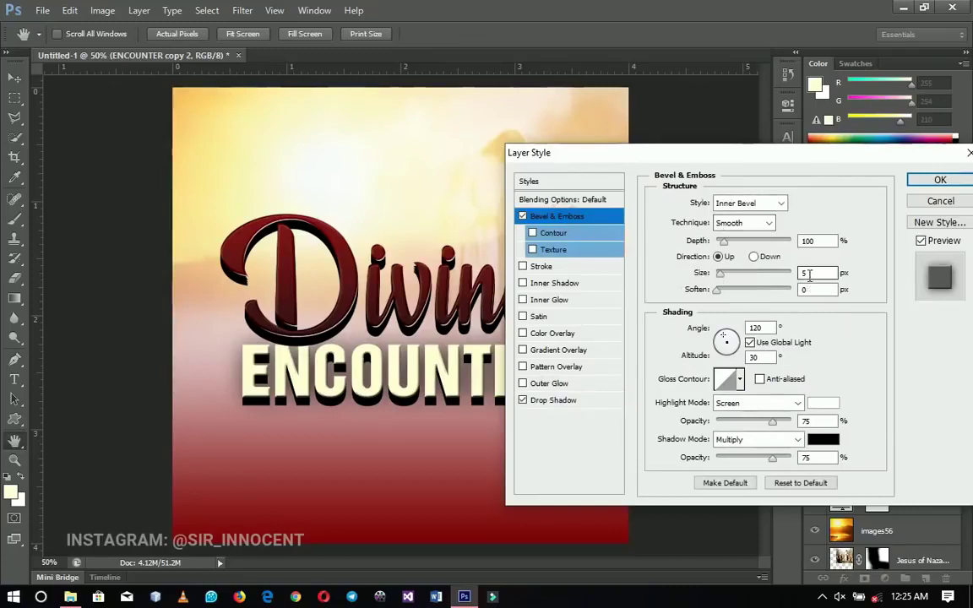
{"action": "double_click", "coordinate": [775, 272]}
{"action": "type", "text": "8"}
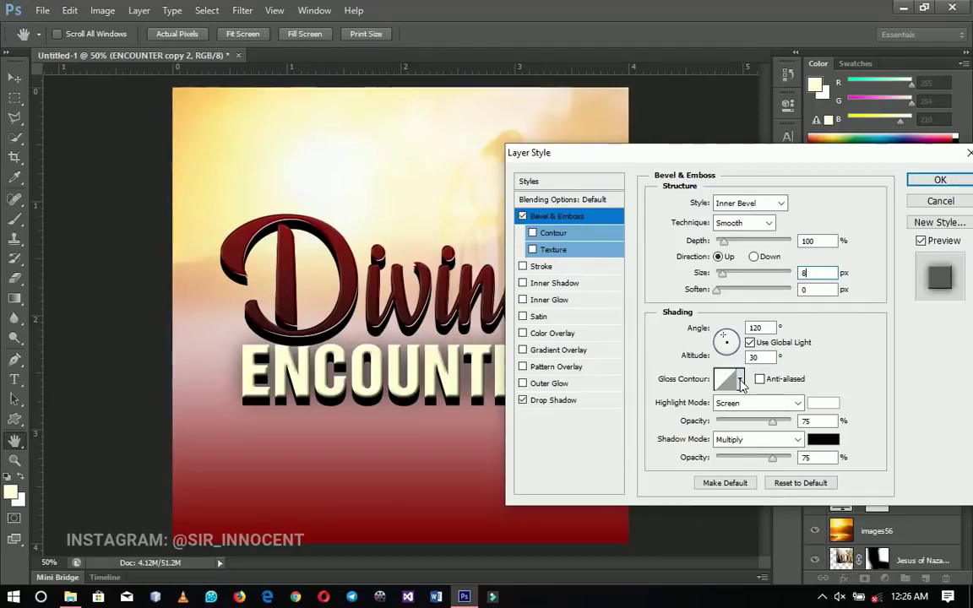
{"action": "left_click", "coordinate": [740, 381]}
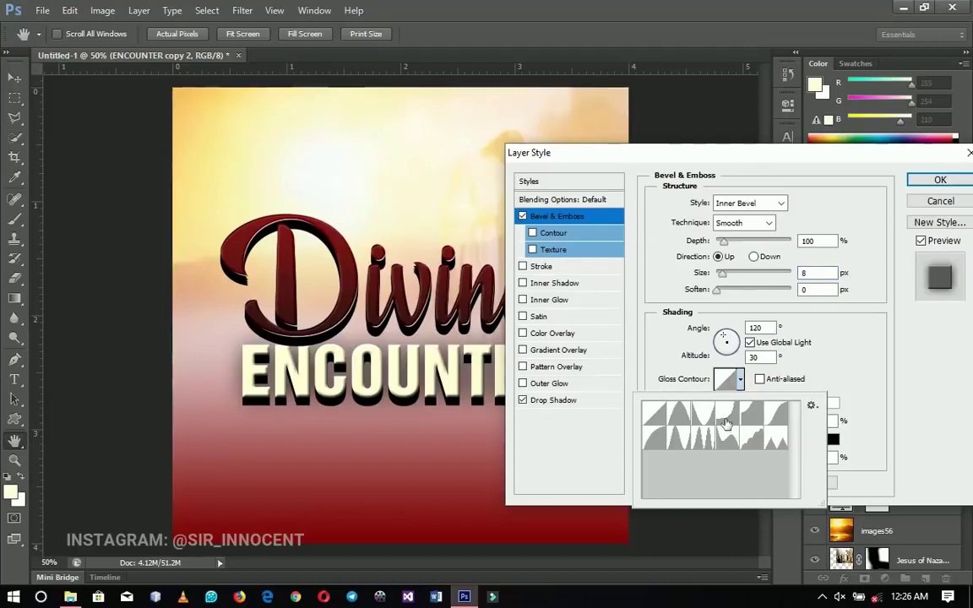
{"action": "left_click", "coordinate": [725, 415]}
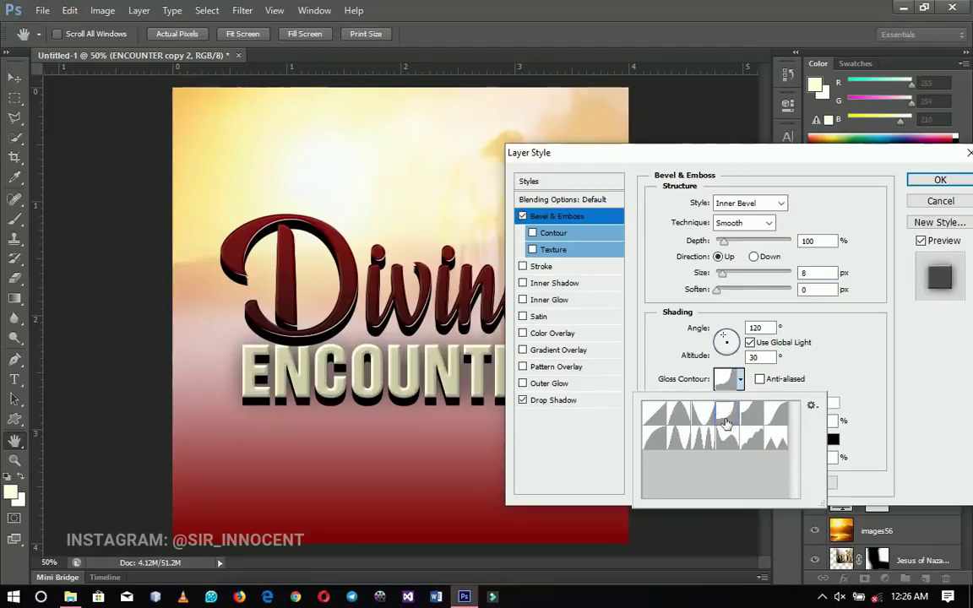
{"action": "left_click", "coordinate": [933, 179]}
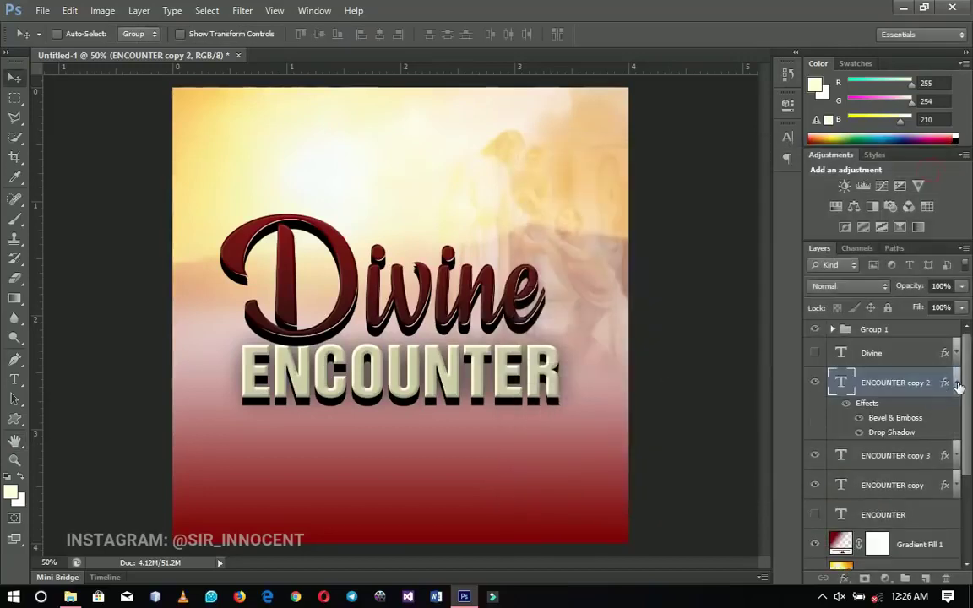
- Group the three visible ENCOUNTER copy layers and name the group Encounter
{"action": "left_click", "coordinate": [957, 384]}
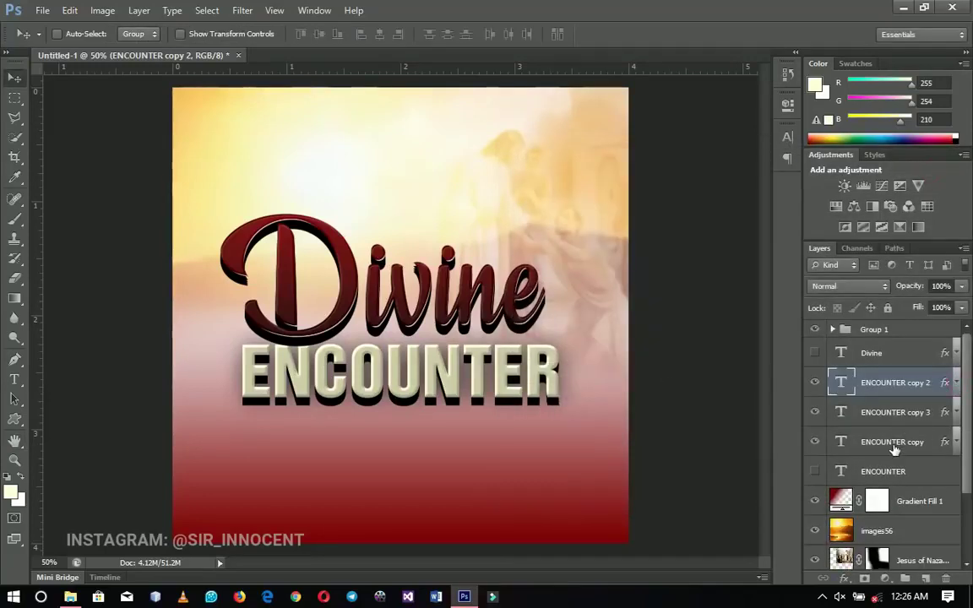
{"action": "left_click", "coordinate": [892, 445], "text": "shift"}
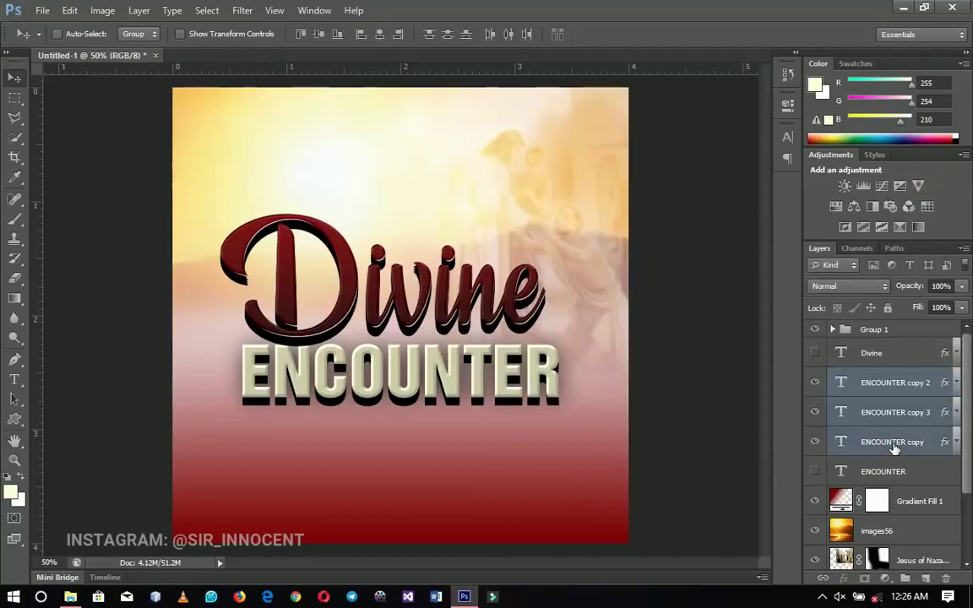
{"action": "key", "text": "ctrl+g"}
{"action": "double_click", "coordinate": [892, 384]}
{"action": "type", "text": "eNC"}
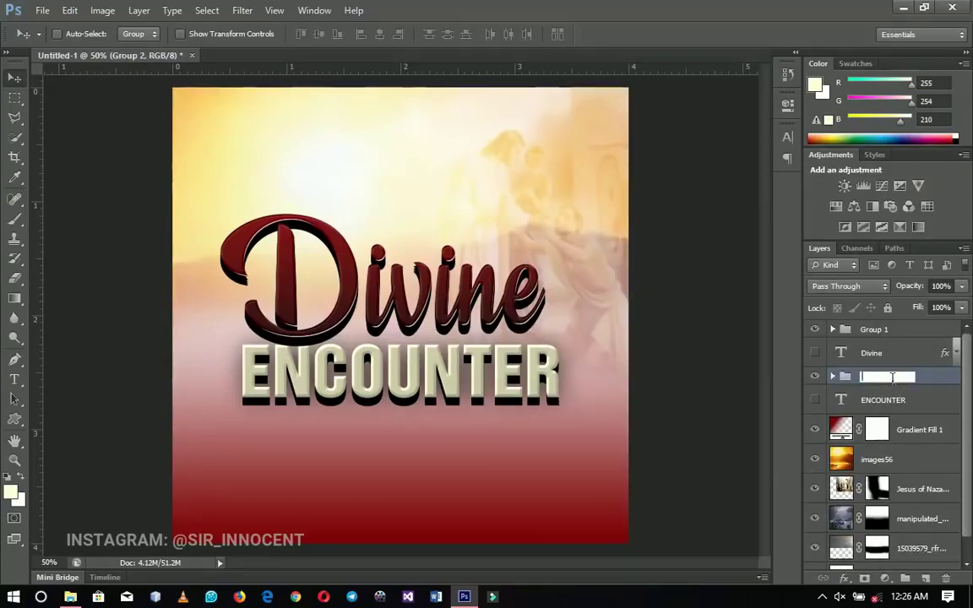
{"action": "type", "text": "ounter"}
{"action": "key", "text": "Return"}
- Rename the Group 1 layer group as Divine and shift both title word groups slightly to the left on the canvas
{"action": "left_click", "coordinate": [882, 331]}
{"action": "double_click", "coordinate": [883, 332]}
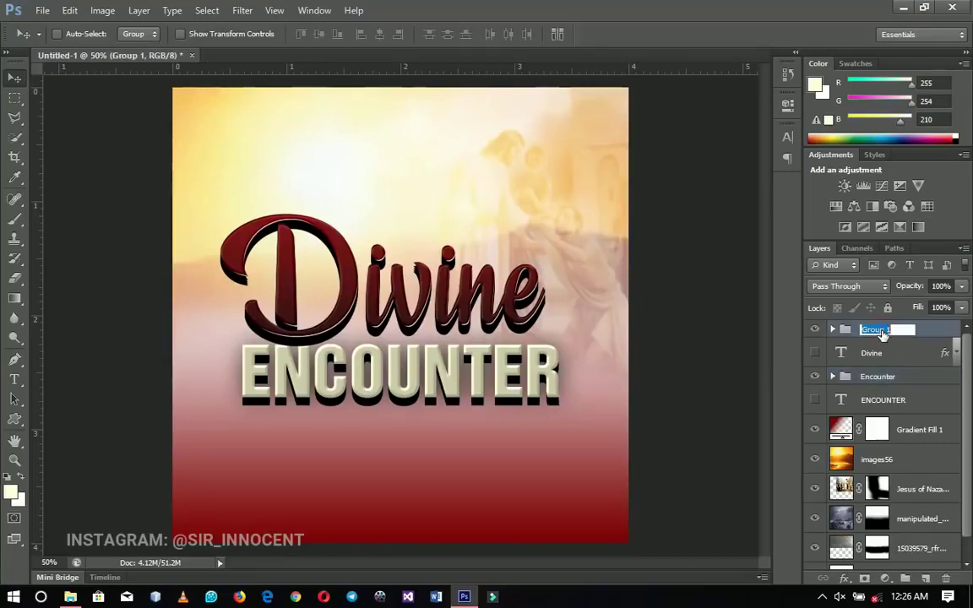
{"action": "type", "text": "Divine"}
{"action": "left_click_drag", "start_coordinate": [743, 440], "coordinate": [737, 439]}
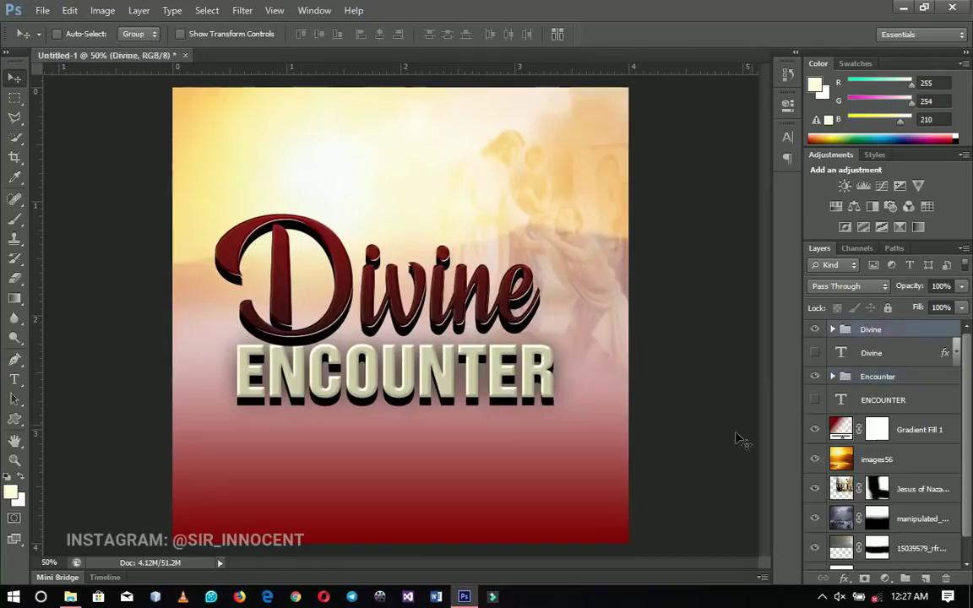
- Scale the Divine group down to about 85% and move it down so it sits against ENCOUNTER
{"action": "key", "text": "ctrl+t"}
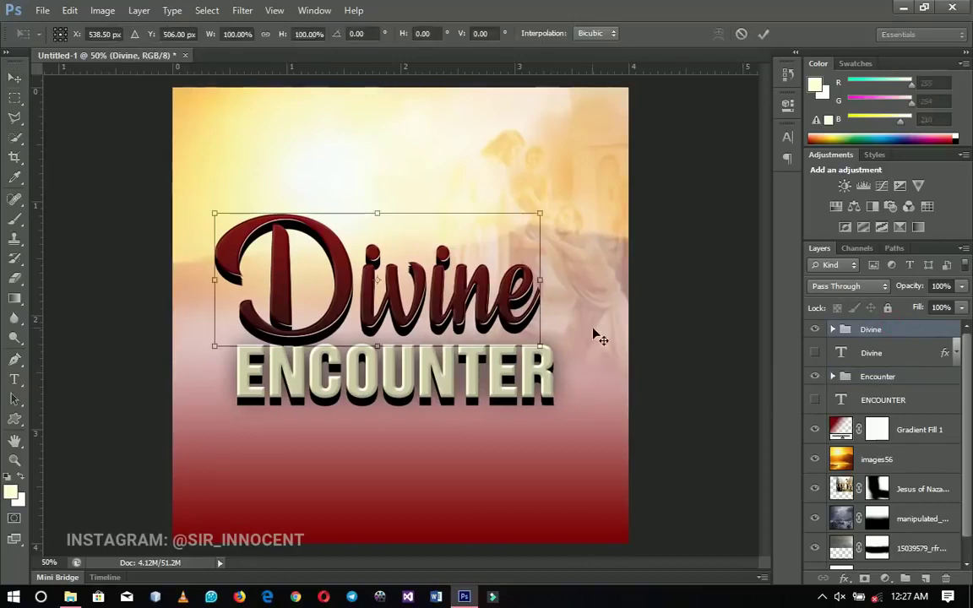
{"action": "left_click_drag", "start_coordinate": [539, 213], "coordinate": [514, 220]}
{"action": "left_click_drag", "start_coordinate": [485, 286], "coordinate": [483, 302]}
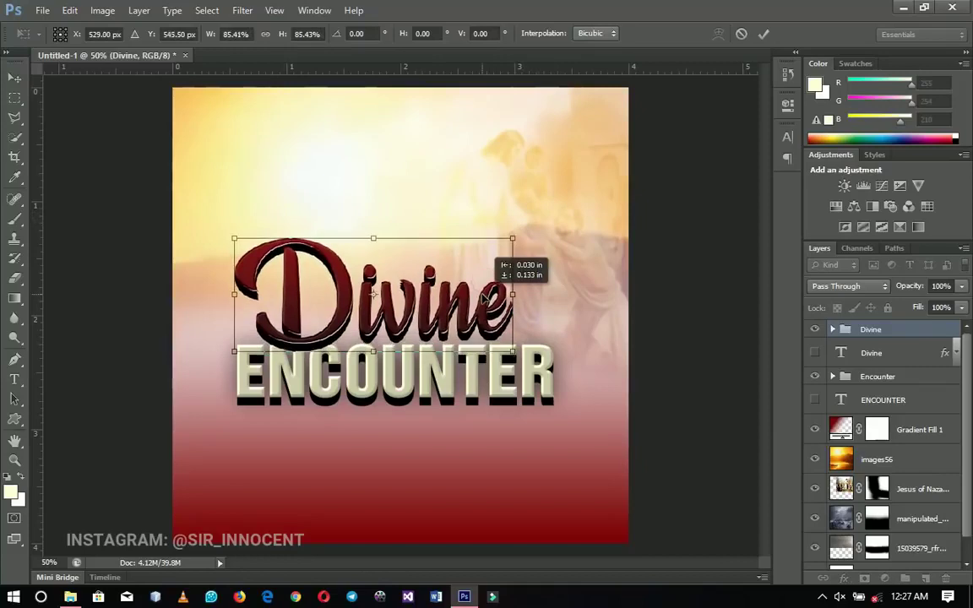
{"action": "key", "text": "Return"}
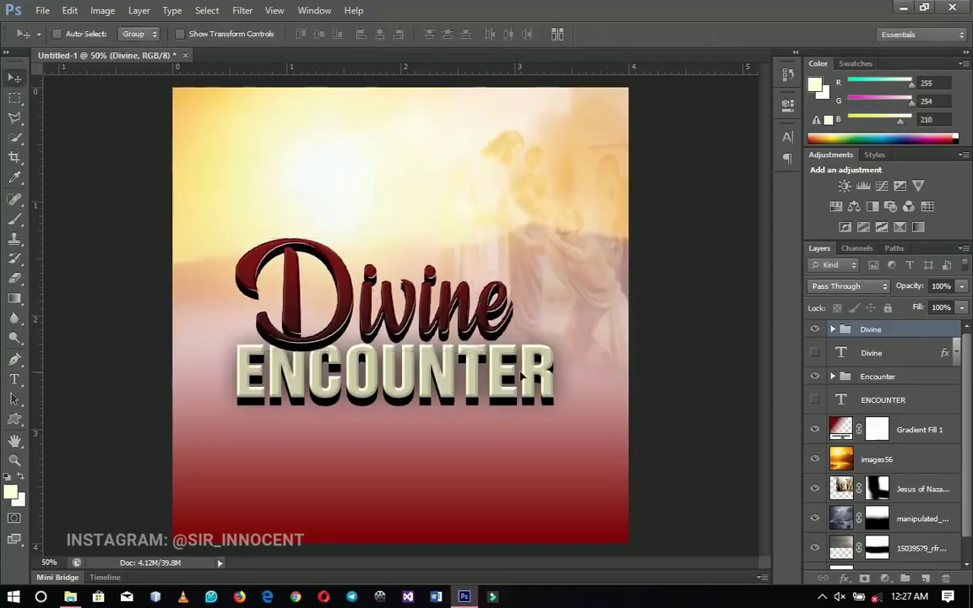
- Shift the Encounter group slightly left beneath the word Divine
{"action": "right_click", "coordinate": [537, 382]}
{"action": "right_click", "coordinate": [523, 376]}
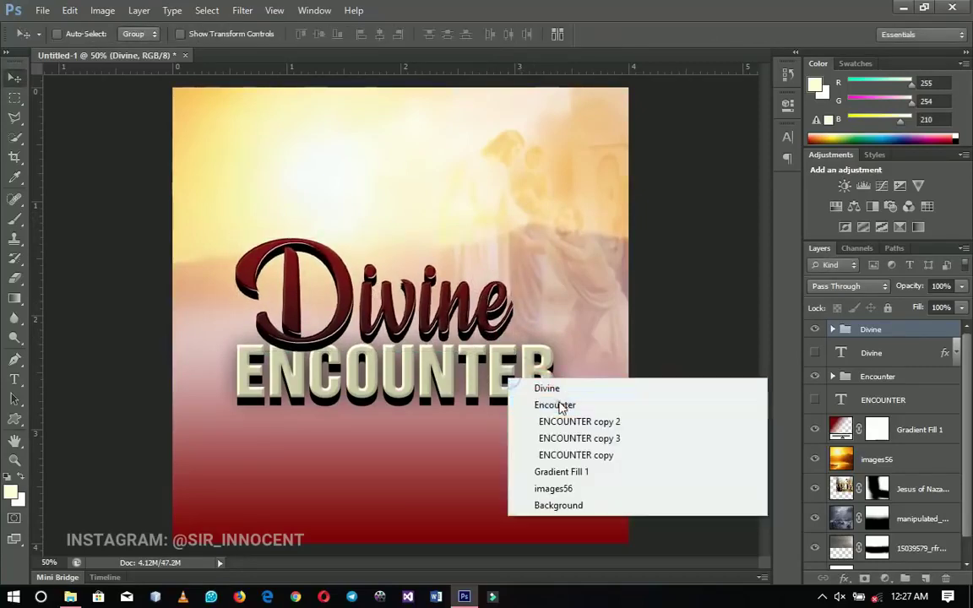
{"action": "left_click", "coordinate": [557, 400]}
{"action": "left_click_drag", "start_coordinate": [519, 386], "coordinate": [508, 385]}
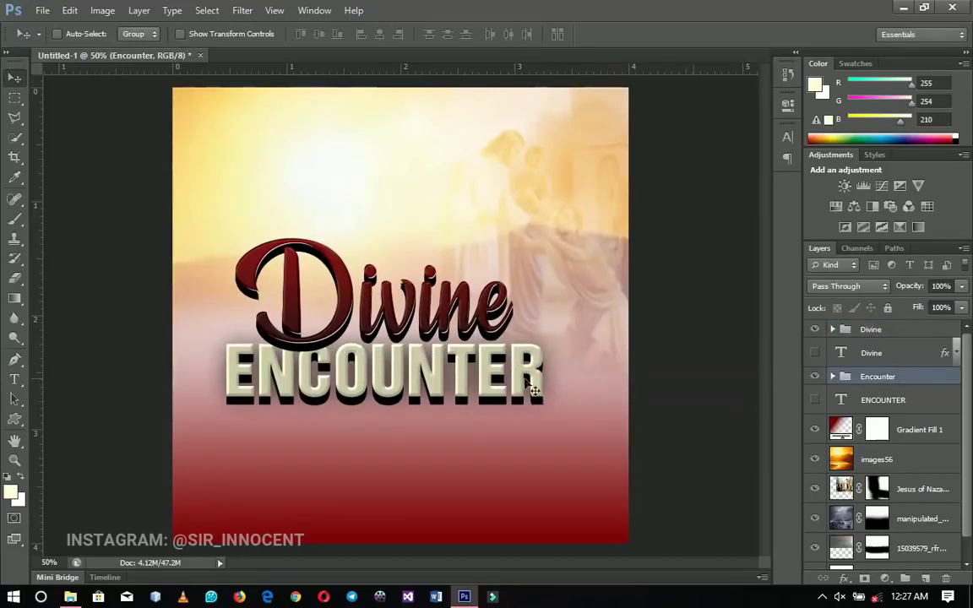
- Add the text 19 on a layer just above Gradient Fill 1 and enlarge it to about 80.8 pt beside the title
{"action": "left_click", "coordinate": [904, 428]}
{"action": "key", "text": "t"}
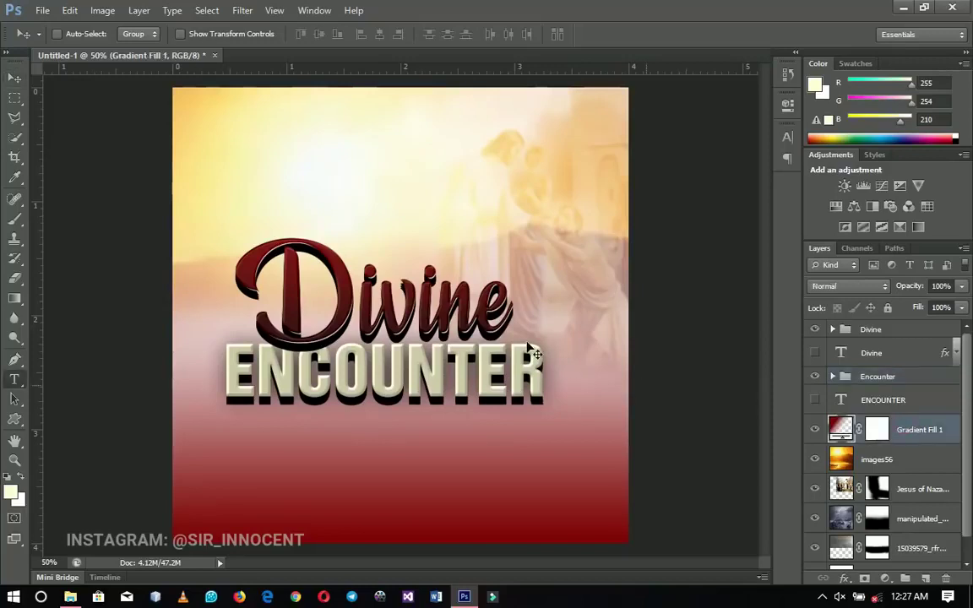
{"action": "left_click", "coordinate": [534, 328]}
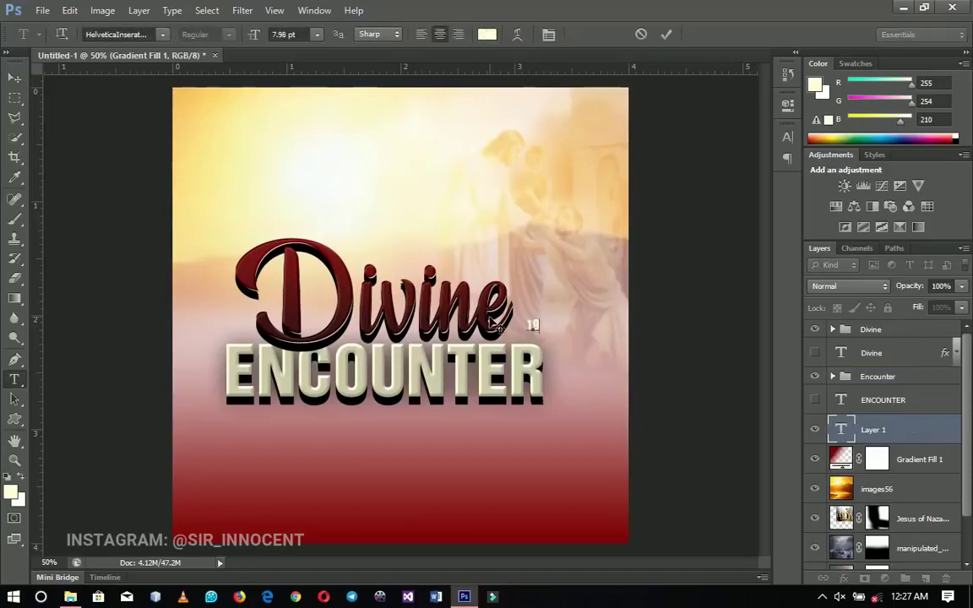
{"action": "type", "text": "19"}
{"action": "left_click", "coordinate": [15, 78]}
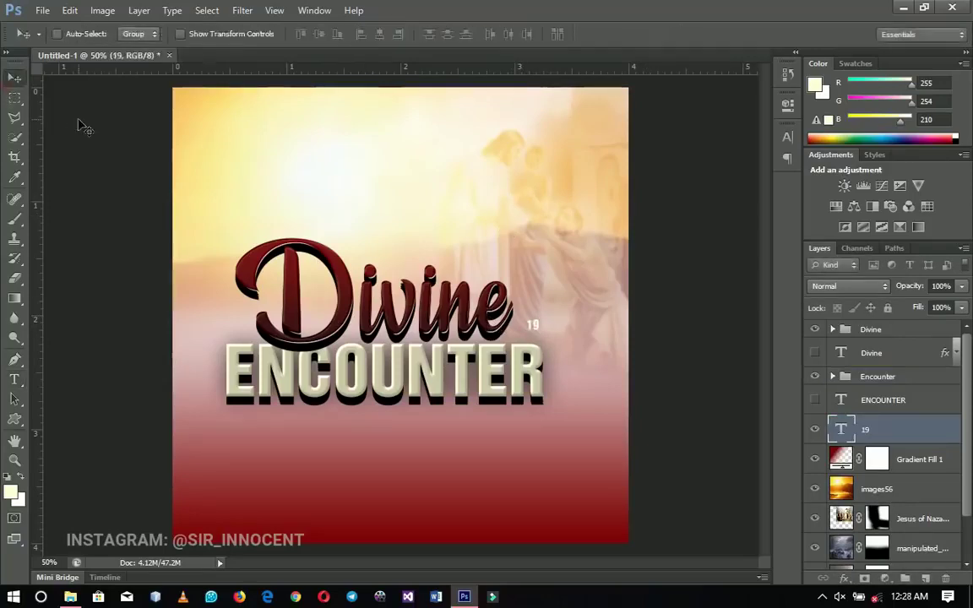
{"action": "key", "text": "ctrl+t"}
{"action": "left_click_drag", "start_coordinate": [546, 336], "coordinate": [584, 367]}
{"action": "key", "text": "Return"}
- Tighten the tracking of the 19 text to -180
{"action": "key", "text": "t"}
{"action": "left_click", "coordinate": [584, 367]}
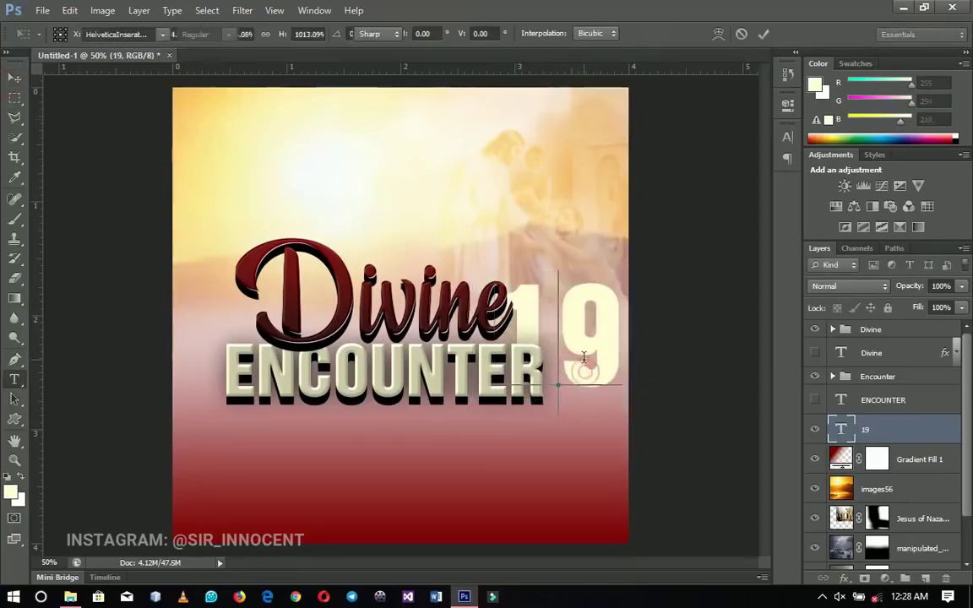
{"action": "key", "text": "ctrl+a"}
{"action": "left_click", "coordinate": [549, 37]}
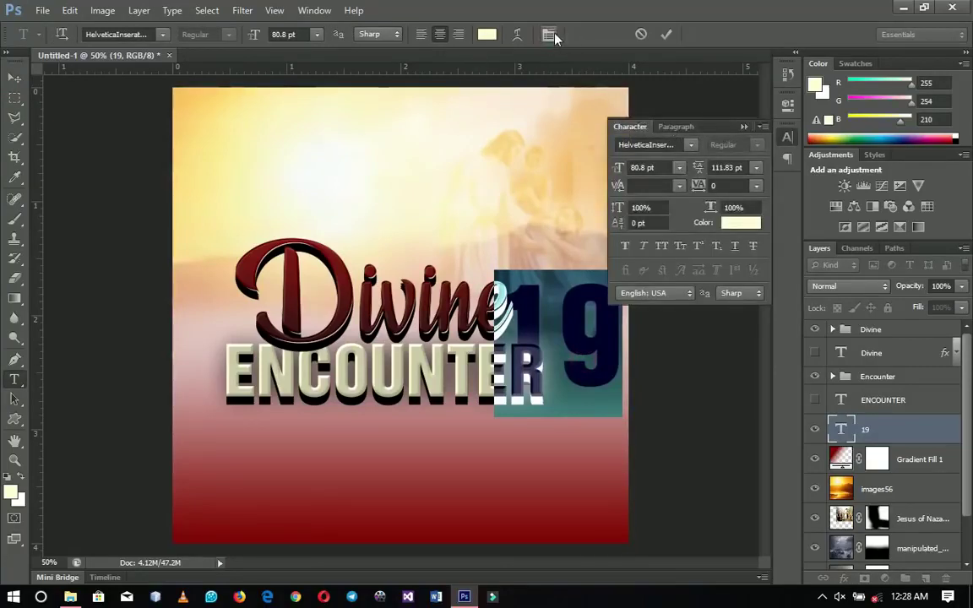
{"action": "left_click_drag", "start_coordinate": [701, 186], "coordinate": [696, 187]}
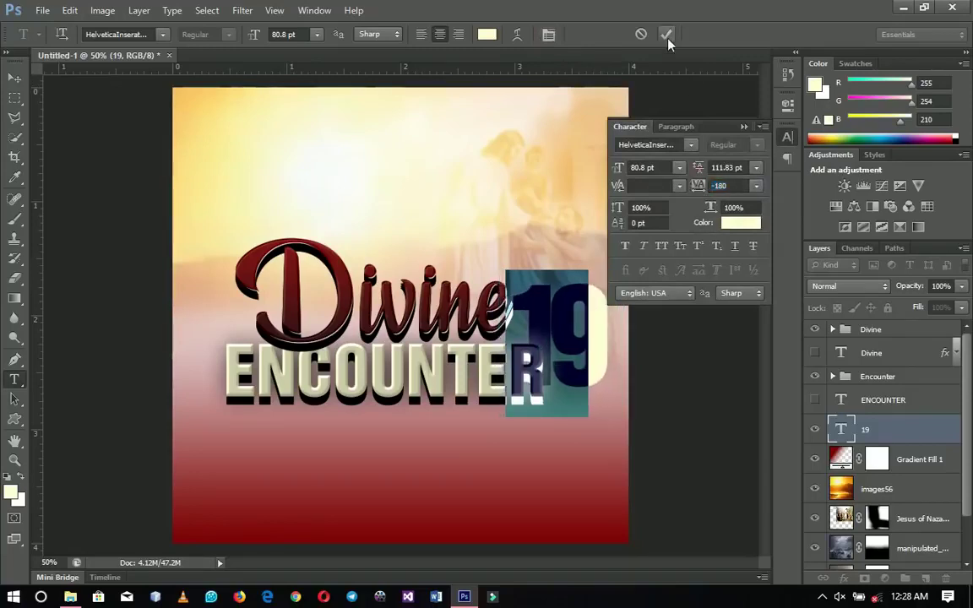
{"action": "left_click", "coordinate": [666, 34]}
{"action": "left_click", "coordinate": [743, 126]}
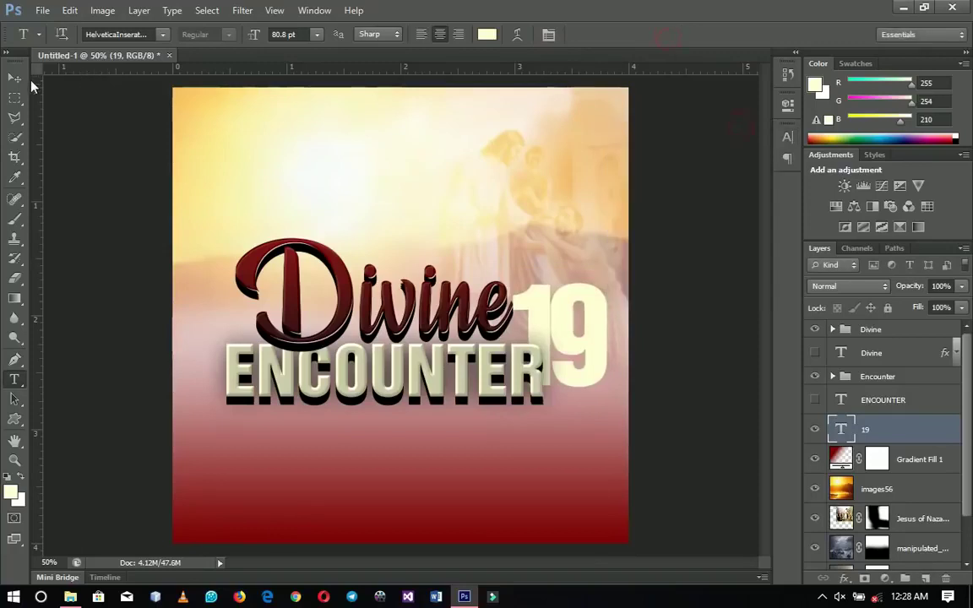
- Enlarge the 19 slightly, raise it next to the title, and fine-tune its size
{"action": "left_click", "coordinate": [15, 77]}
{"action": "key", "text": "ctrl+t"}
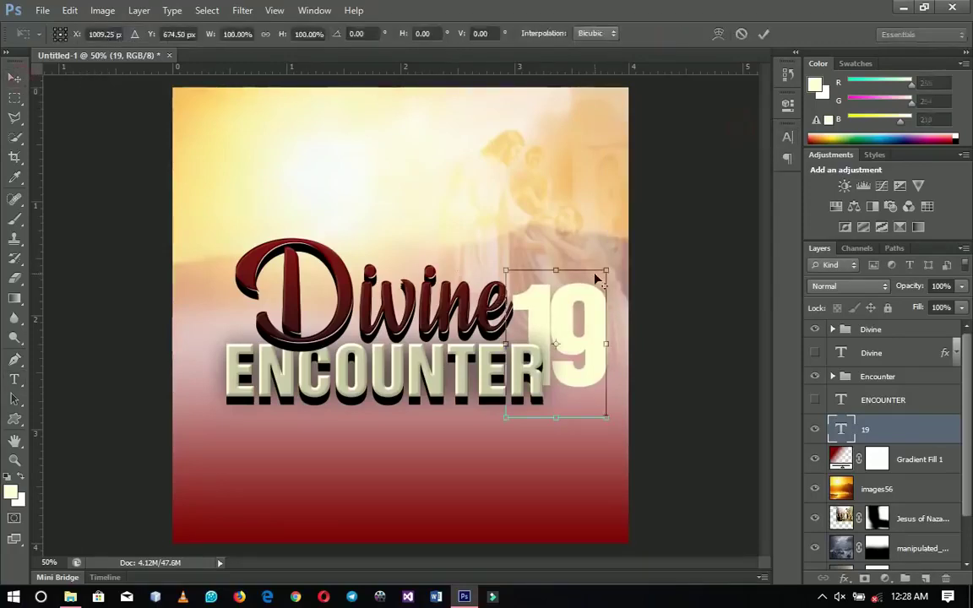
{"action": "left_click_drag", "start_coordinate": [604, 270], "coordinate": [613, 261]}
{"action": "key", "text": "Return"}
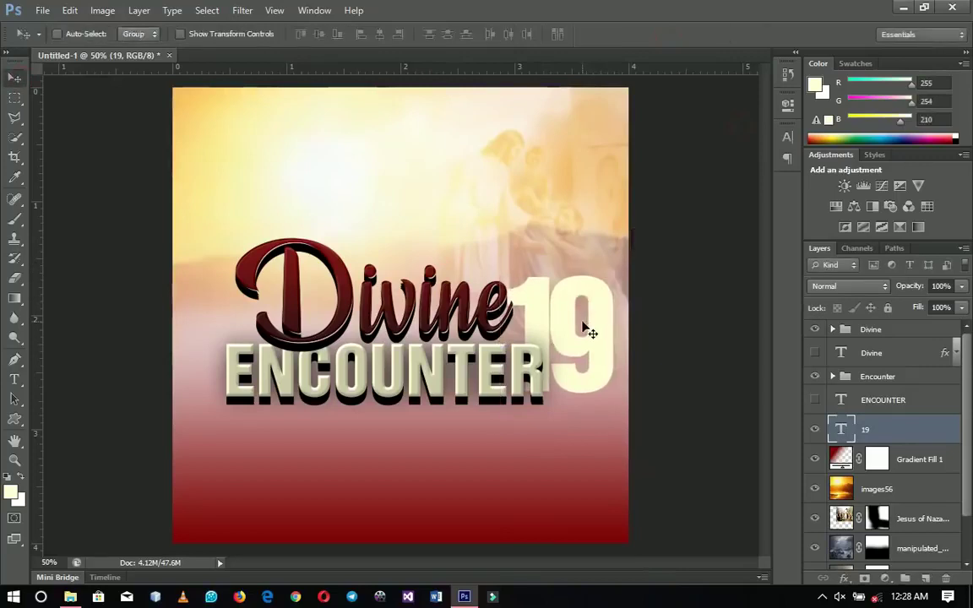
{"action": "mouse_move", "coordinate": [588, 332]}
{"action": "left_mouse_down"}
{"action": "mouse_move", "coordinate": [588, 304]}
{"action": "mouse_move", "coordinate": [588, 320]}
{"action": "left_mouse_up"}
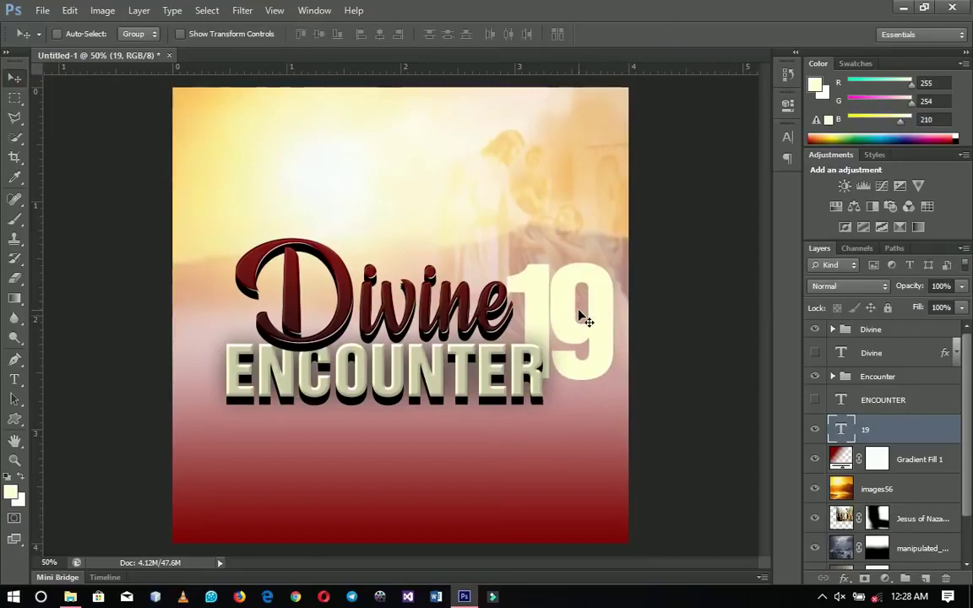
{"action": "key", "text": "ctrl+t"}
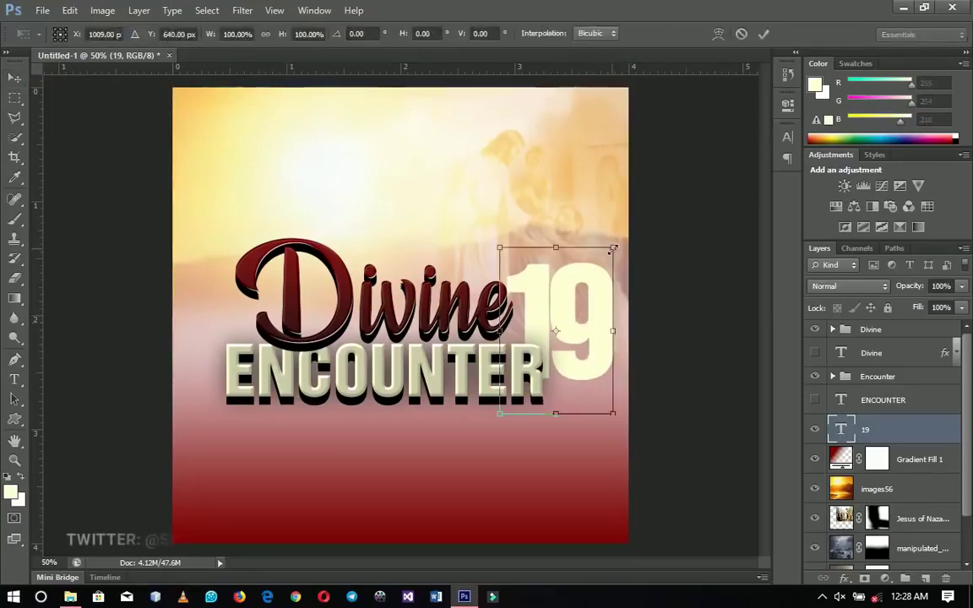
{"action": "left_click_drag", "start_coordinate": [608, 251], "coordinate": [609, 241]}
{"action": "key", "text": "Return"}
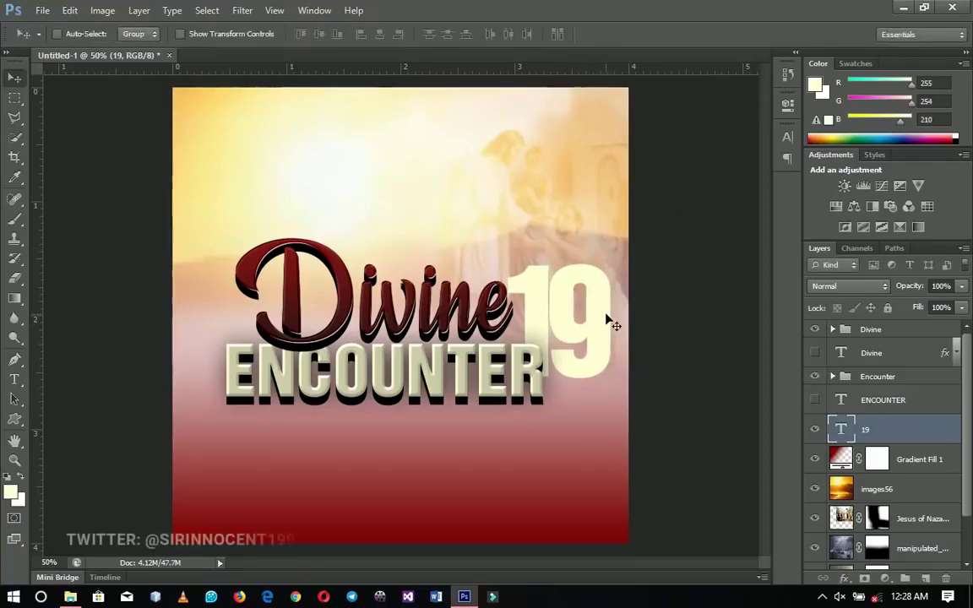
- Move the Divine group, Encounter group and 19 layer together slightly left, and nudge them up the canvas
{"action": "left_click", "coordinate": [892, 376], "text": "ctrl"}
{"action": "left_click", "coordinate": [893, 331], "text": "ctrl"}
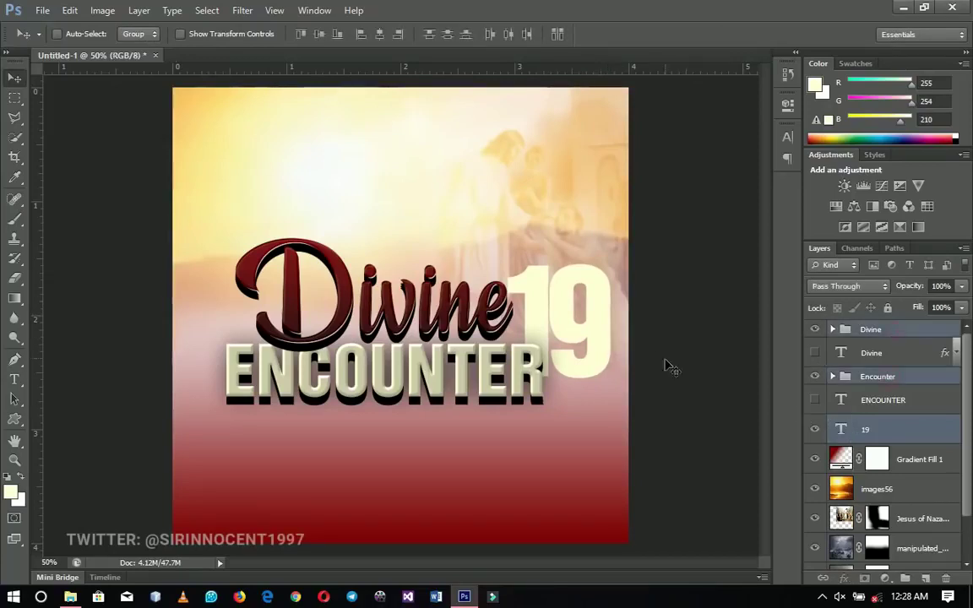
{"action": "left_click_drag", "start_coordinate": [575, 355], "coordinate": [564, 356]}
{"action": "key", "text": "Up"}
{"action": "key", "text": "Up"}
{"action": "key", "text": "Up"}
{"action": "key", "text": "Up"}
{"action": "key", "text": "Up"}
{"action": "key", "text": "Up"}
{"action": "key", "text": "Up"}
{"action": "key", "text": "Up"}
{"action": "key", "text": "Up"}
{"action": "key", "text": "Up"}
{"action": "key", "text": "Up"}
{"action": "key", "text": "Up"}
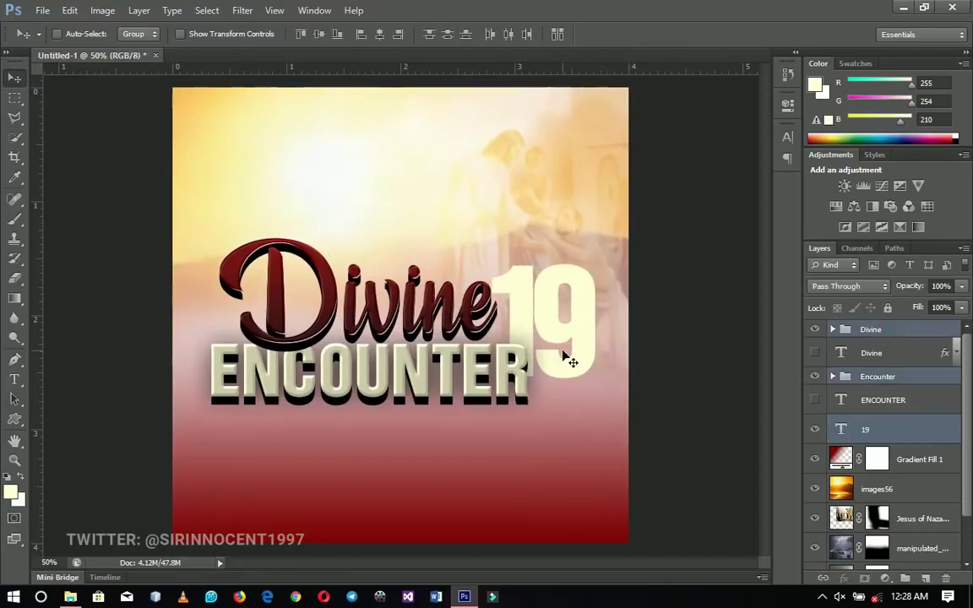
{"action": "key", "text": "Up"}
{"action": "key", "text": "Up"}
{"action": "key", "text": "Up"}
{"action": "key", "text": "Up"}
{"action": "key", "text": "Up"}
{"action": "key", "text": "Up"}
{"action": "key", "text": "Up"}
{"action": "key", "text": "Up"}
{"action": "key", "text": "Up"}
{"action": "key", "text": "Up"}
{"action": "key", "text": "Up"}
{"action": "key", "text": "Up"}
{"action": "key", "text": "Up"}
{"action": "key", "text": "Up"}
{"action": "key", "text": "Up"}
{"action": "key", "text": "Up"}
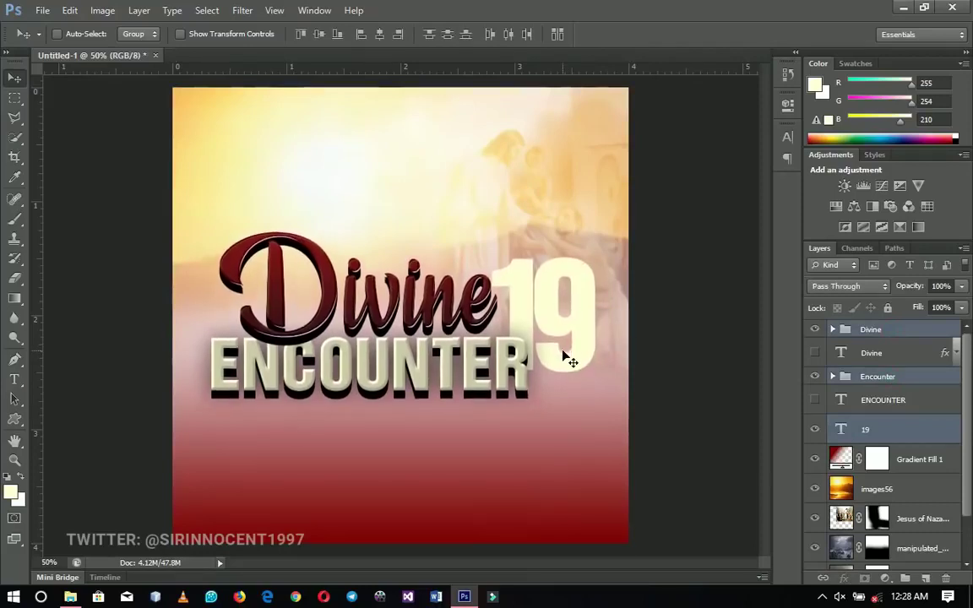
{"action": "key", "text": "Up"}
{"action": "key", "text": "Up"}
{"action": "key", "text": "Up"}
{"action": "key", "text": "Up"}
{"action": "key", "text": "Up"}
{"action": "key", "text": "Up"}
{"action": "key", "text": "Up"}
{"action": "key", "text": "Up"}
{"action": "key", "text": "Up"}
{"action": "key", "text": "Up"}
{"action": "key", "text": "Up"}
{"action": "key", "text": "Up"}
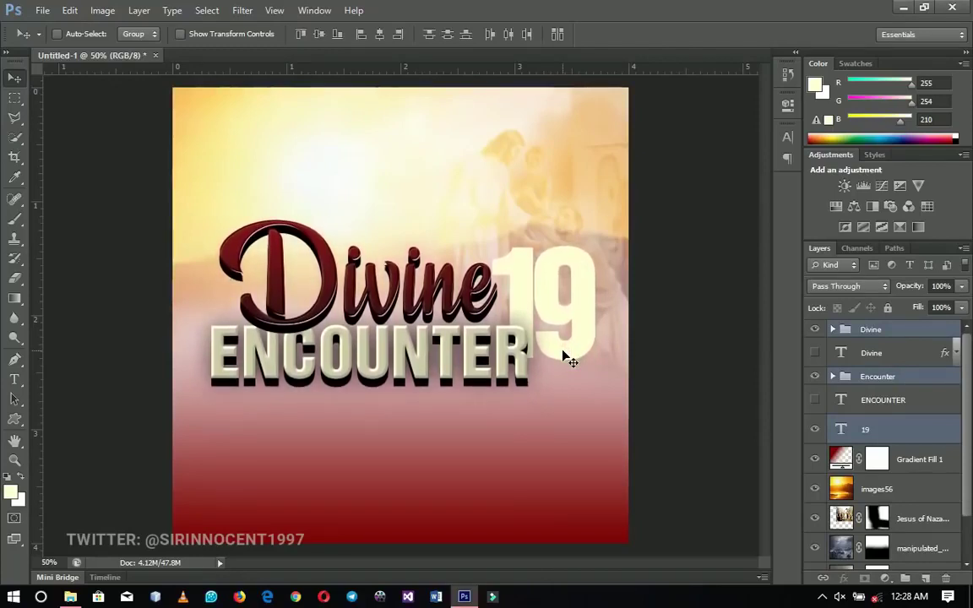
{"action": "key", "text": "Up"}
{"action": "key", "text": "Up"}
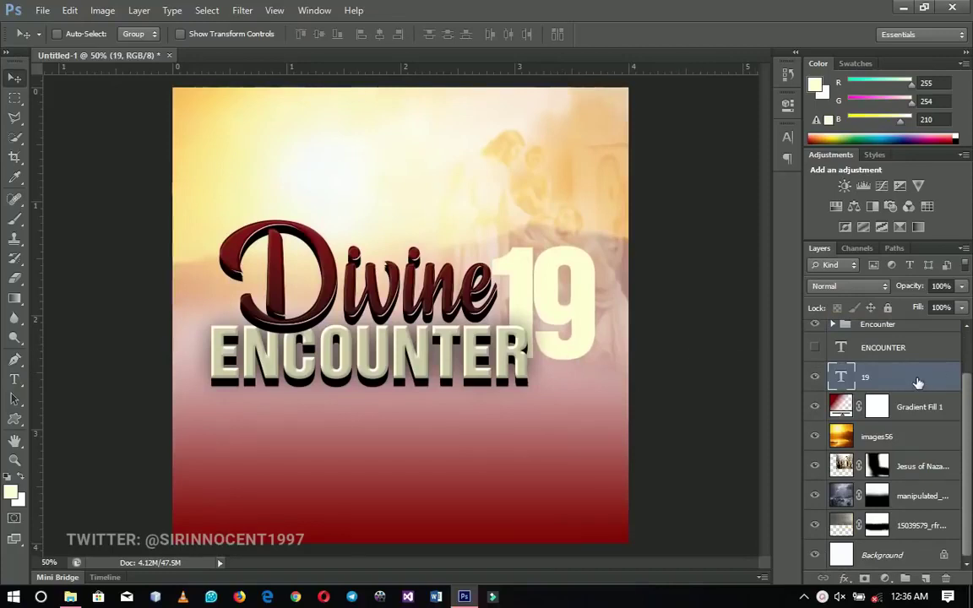
- Add a Color Overlay in cream #fff6e1 to the 19 layer
{"action": "right_click", "coordinate": [918, 382]}
{"action": "left_click", "coordinate": [731, 93]}
{"action": "left_click_drag", "start_coordinate": [422, 209], "coordinate": [543, 149]}
{"action": "left_click", "coordinate": [491, 315]}
{"action": "left_click", "coordinate": [771, 186]}
{"action": "left_click_drag", "start_coordinate": [857, 474], "coordinate": [800, 475]}
{"action": "type", "text": "fff6e1"}
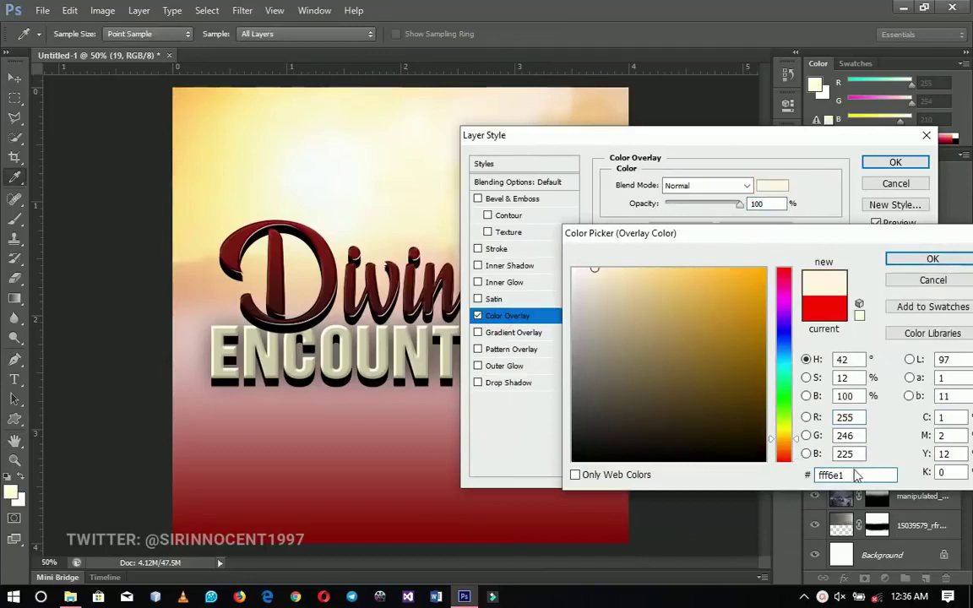
{"action": "left_click", "coordinate": [928, 259]}
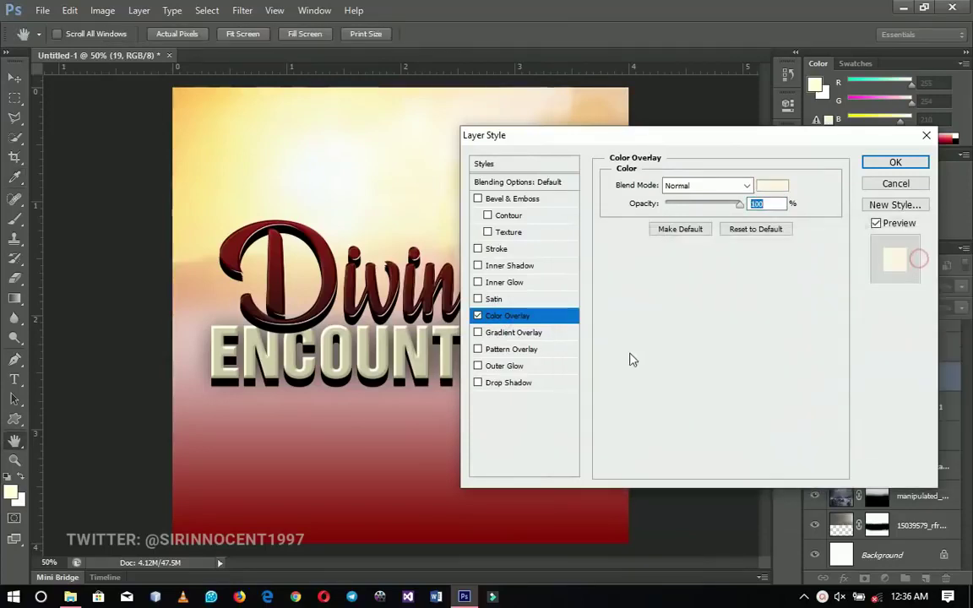
- Add a Gradient Overlay to the 19 layer, using the grey-to-white preset with its grey stop at #a2a1a1
{"action": "left_click", "coordinate": [532, 333]}
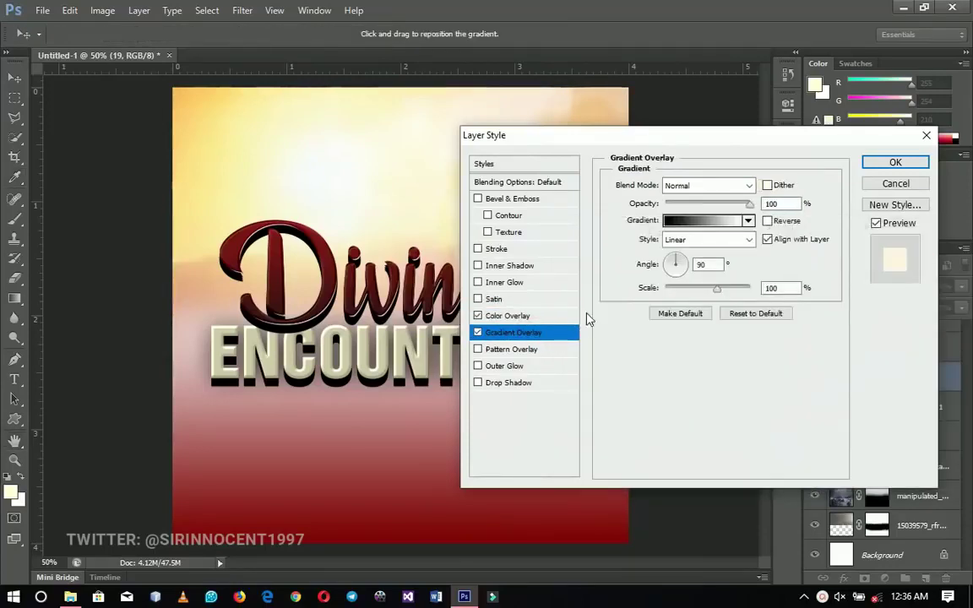
{"action": "left_click", "coordinate": [719, 220]}
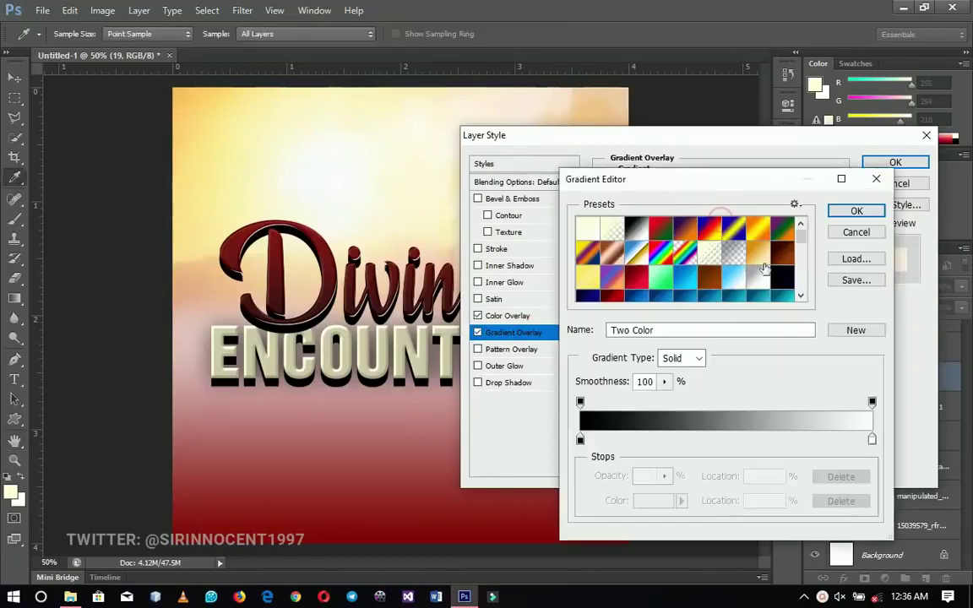
{"action": "left_click_drag", "start_coordinate": [803, 234], "coordinate": [801, 283]}
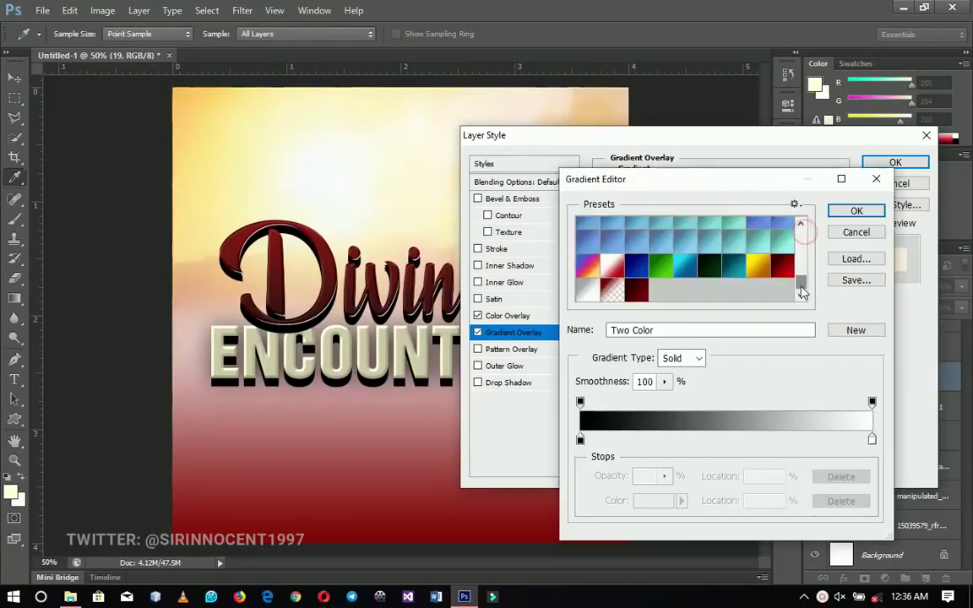
{"action": "left_click", "coordinate": [588, 290]}
{"action": "left_click", "coordinate": [579, 439]}
{"action": "left_click", "coordinate": [678, 499]}
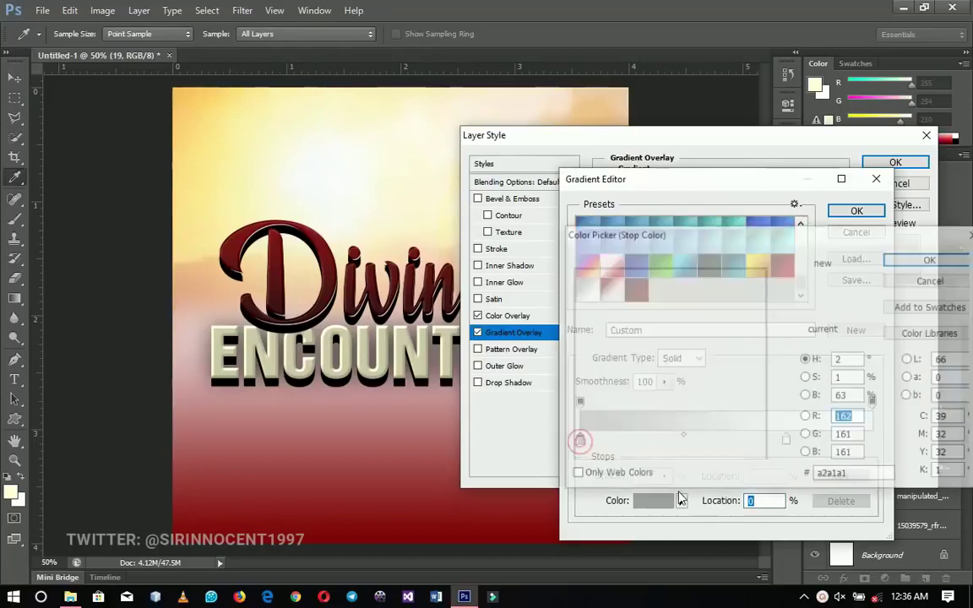
{"action": "left_click", "coordinate": [868, 477]}
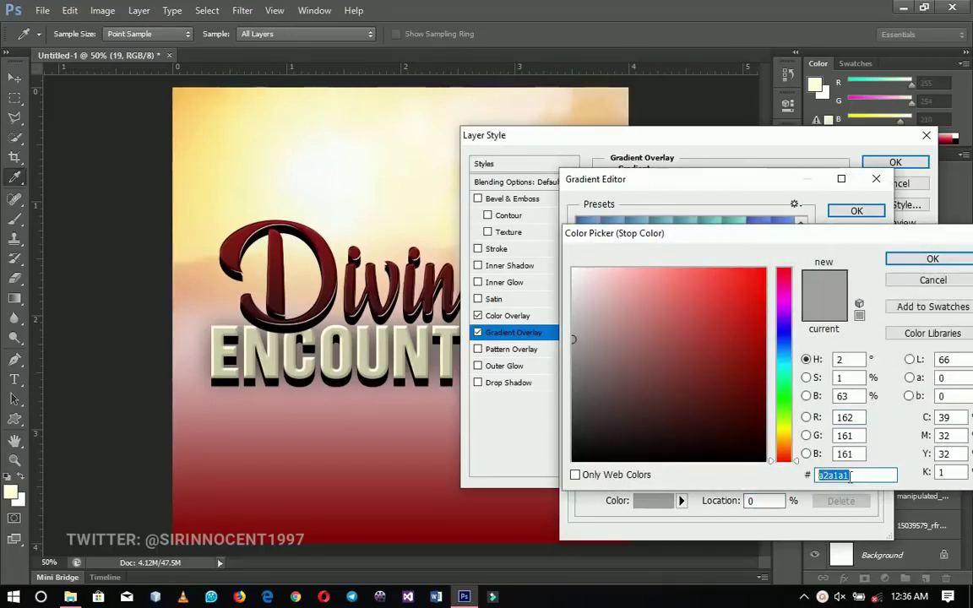
{"action": "left_click", "coordinate": [933, 260]}
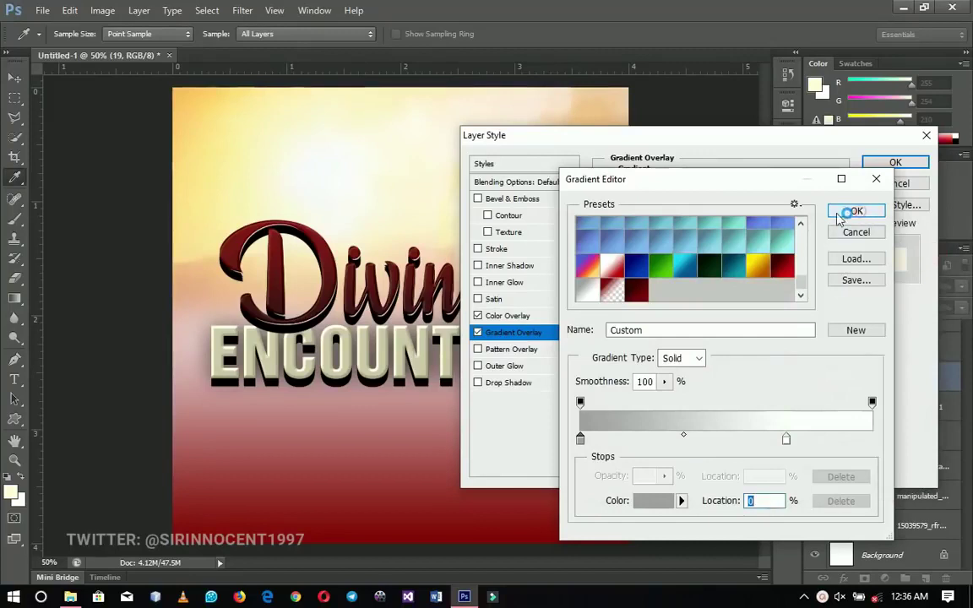
{"action": "left_click", "coordinate": [846, 211]}
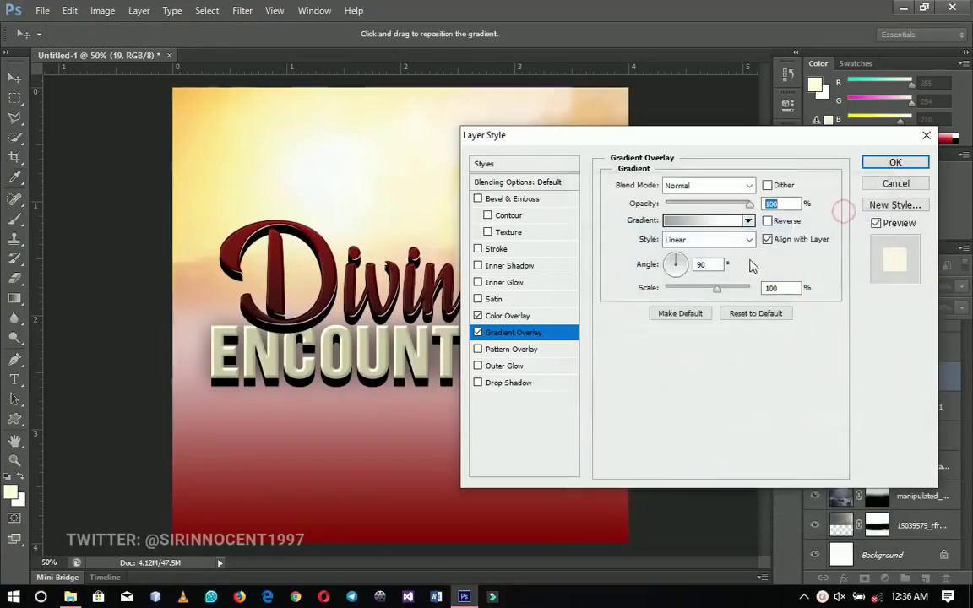
- Set the 19 layer's gradient overlay style to Reflected and reverse the gradient
{"action": "left_click", "coordinate": [700, 239]}
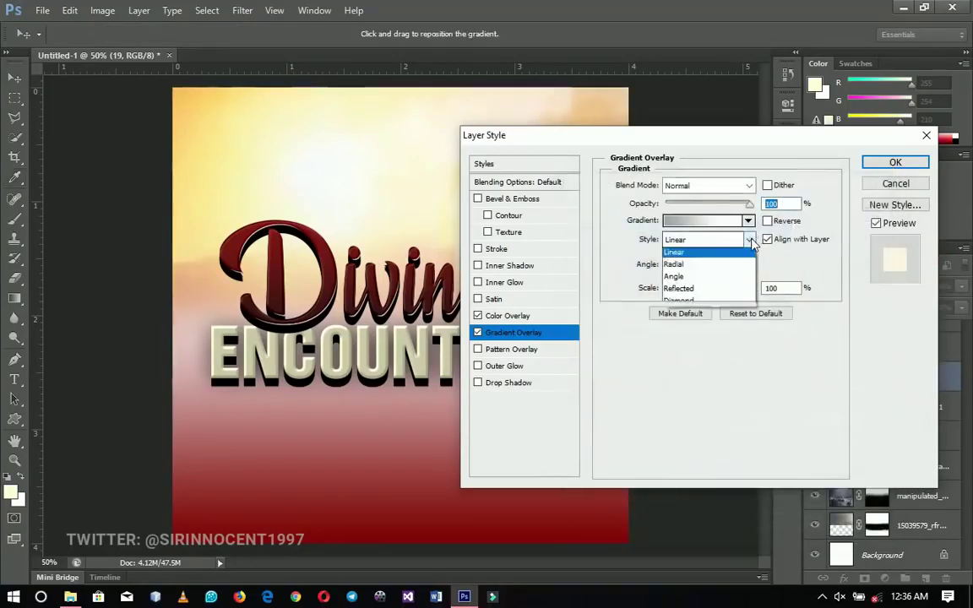
{"action": "left_click", "coordinate": [700, 290]}
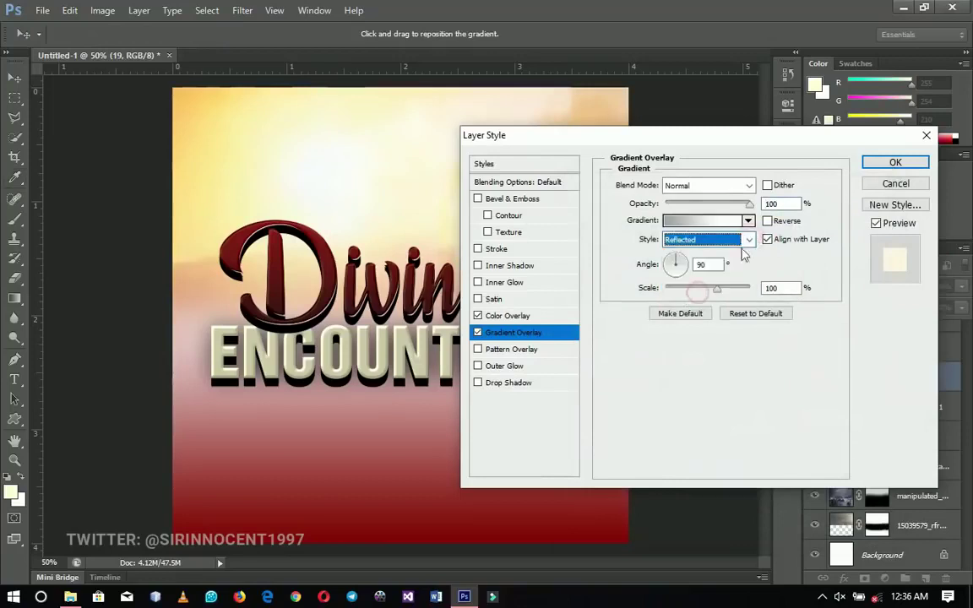
{"action": "left_click", "coordinate": [767, 221]}
- Add a Drop Shadow to the 19 layer and increase its size for a softer edge
{"action": "left_click_drag", "start_coordinate": [632, 141], "coordinate": [775, 167]}
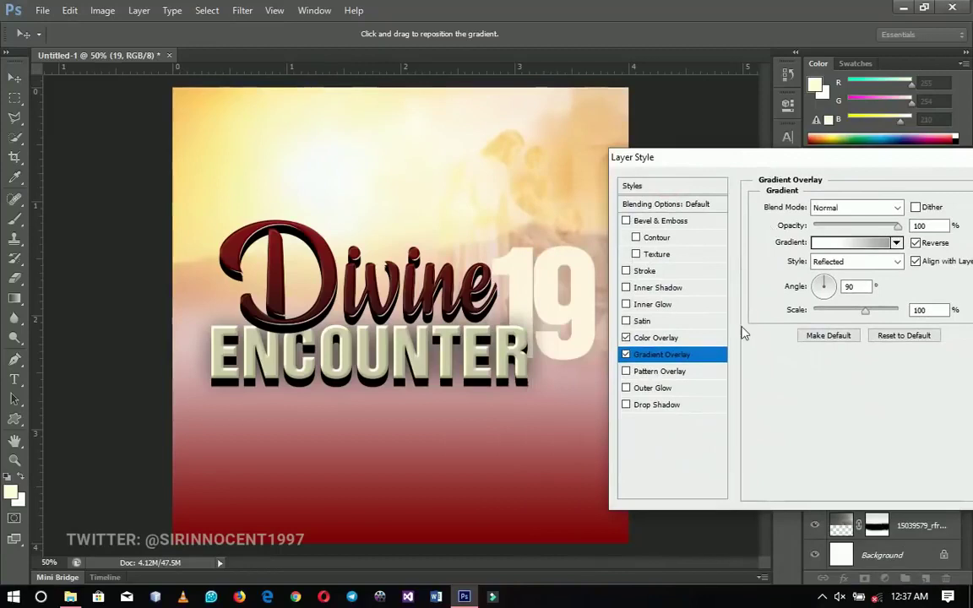
{"action": "left_click", "coordinate": [664, 405]}
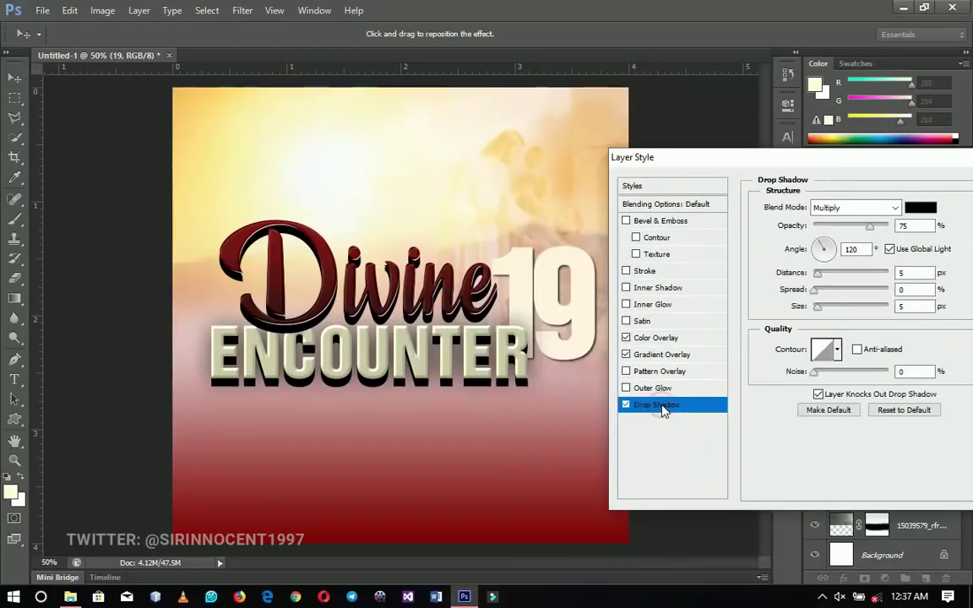
{"action": "left_click_drag", "start_coordinate": [825, 308], "coordinate": [828, 308]}
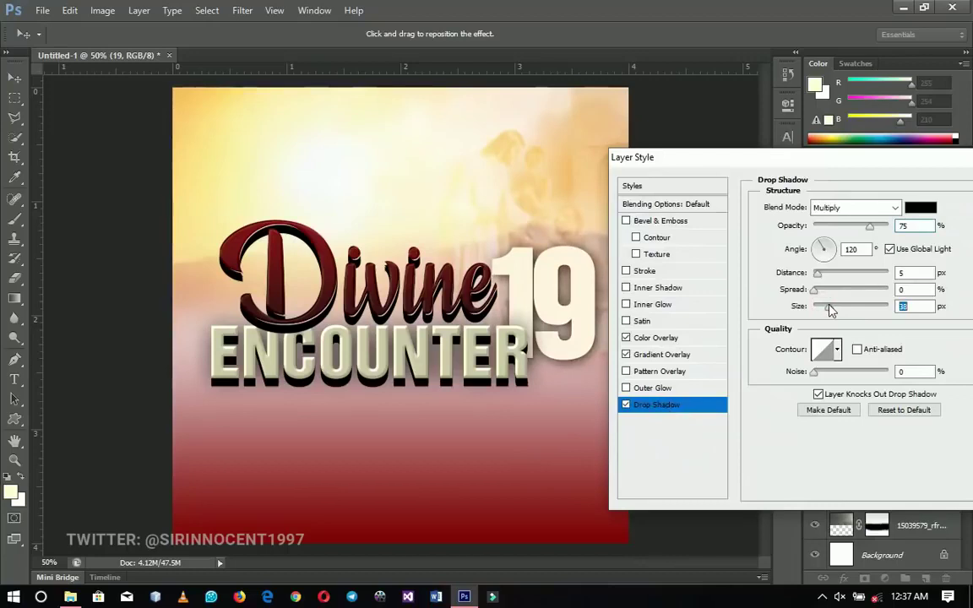
- Add a white Inner Shadow in Normal mode with 100% choke to the 19 layer, and apply the layer style
{"action": "left_click", "coordinate": [666, 289]}
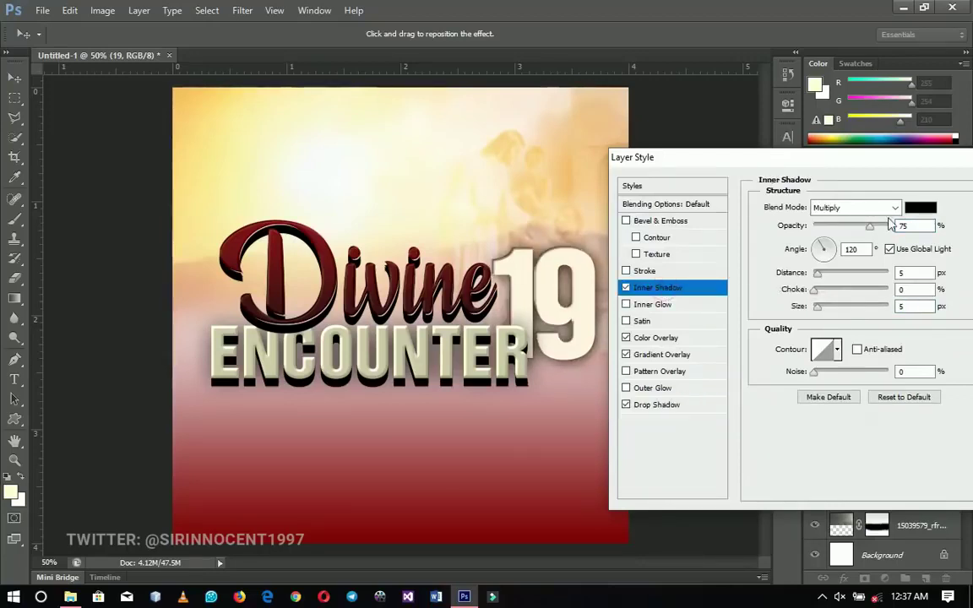
{"action": "left_click", "coordinate": [921, 208]}
{"action": "left_click", "coordinate": [574, 270]}
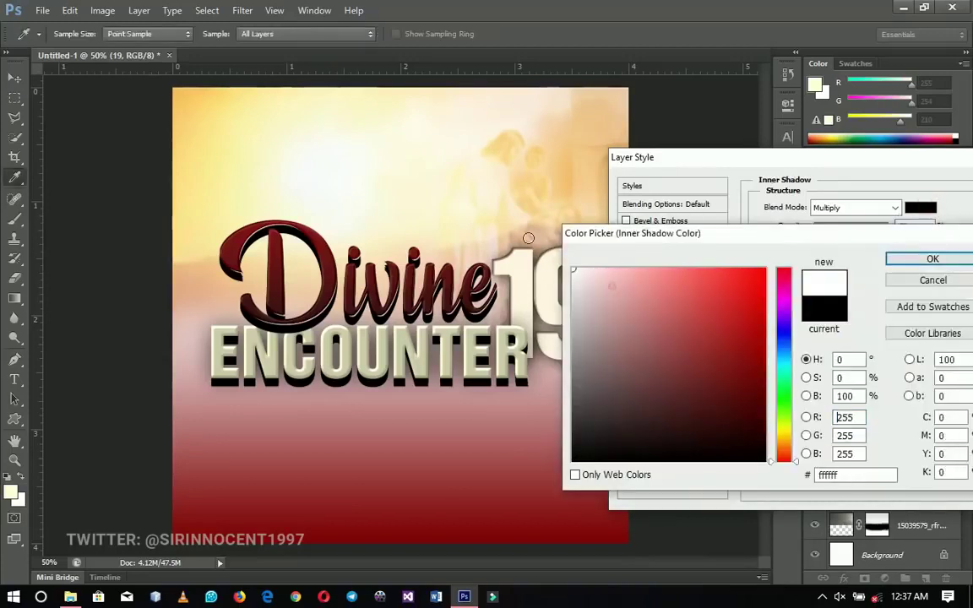
{"action": "left_click", "coordinate": [919, 264]}
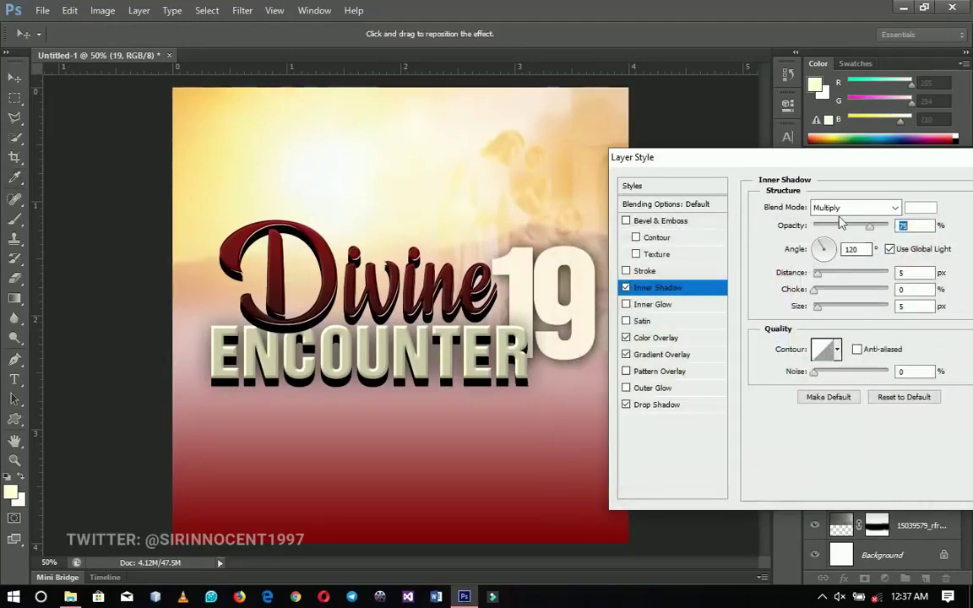
{"action": "left_click", "coordinate": [842, 209]}
{"action": "left_click", "coordinate": [827, 198]}
{"action": "left_click_drag", "start_coordinate": [816, 289], "coordinate": [921, 292]}
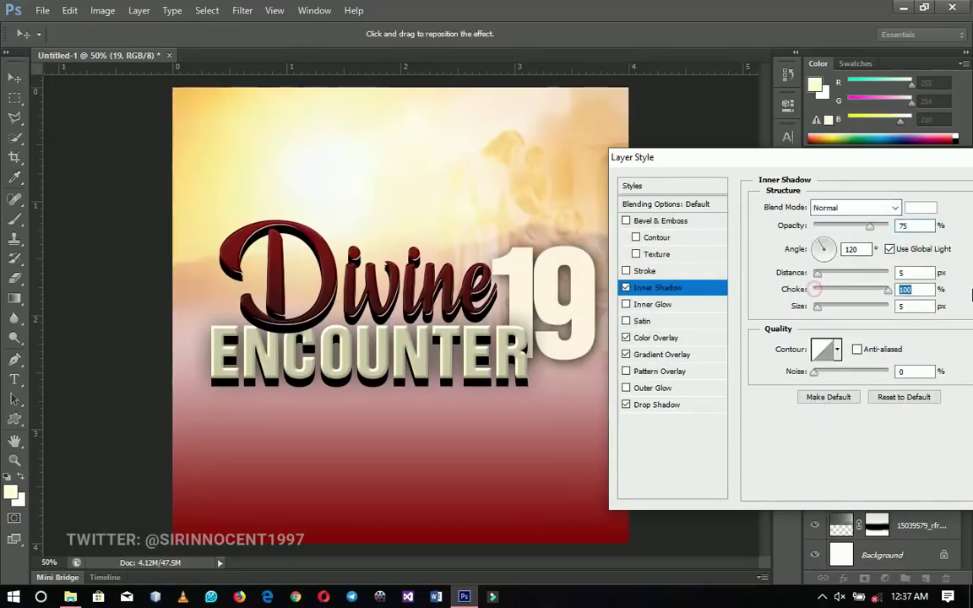
{"action": "left_click_drag", "start_coordinate": [731, 155], "coordinate": [602, 144]}
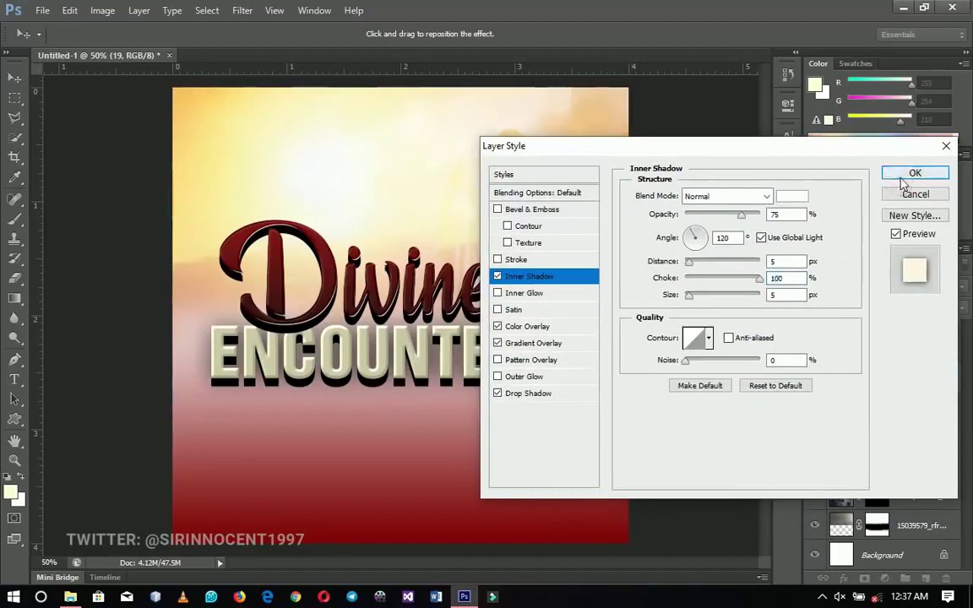
{"action": "left_click", "coordinate": [912, 173]}
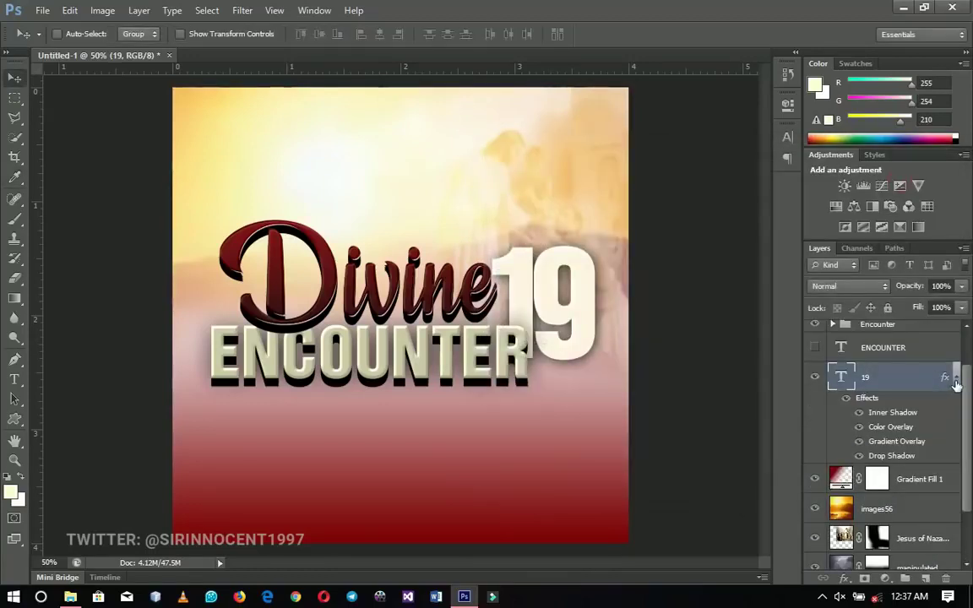
{"action": "left_click", "coordinate": [955, 379]}
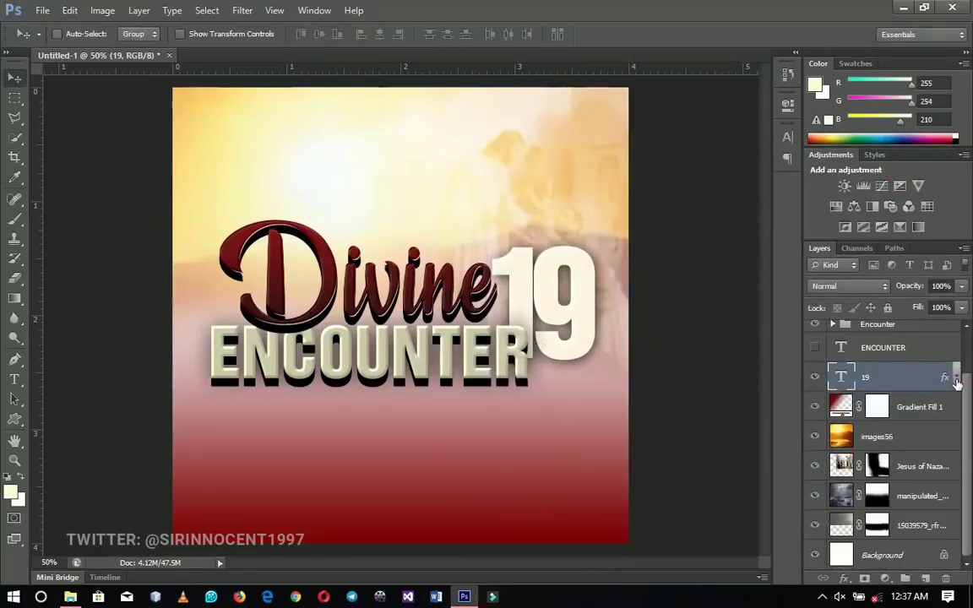
- Add the text THEME below the title on a layer above the Divine group, in Raleway ExtraBold 12 pt, coloured cream #fff0c3
{"action": "scroll", "coordinate": [957, 382], "scroll_direction": "up", "scroll_amount": 2}
{"action": "left_click", "coordinate": [882, 330]}
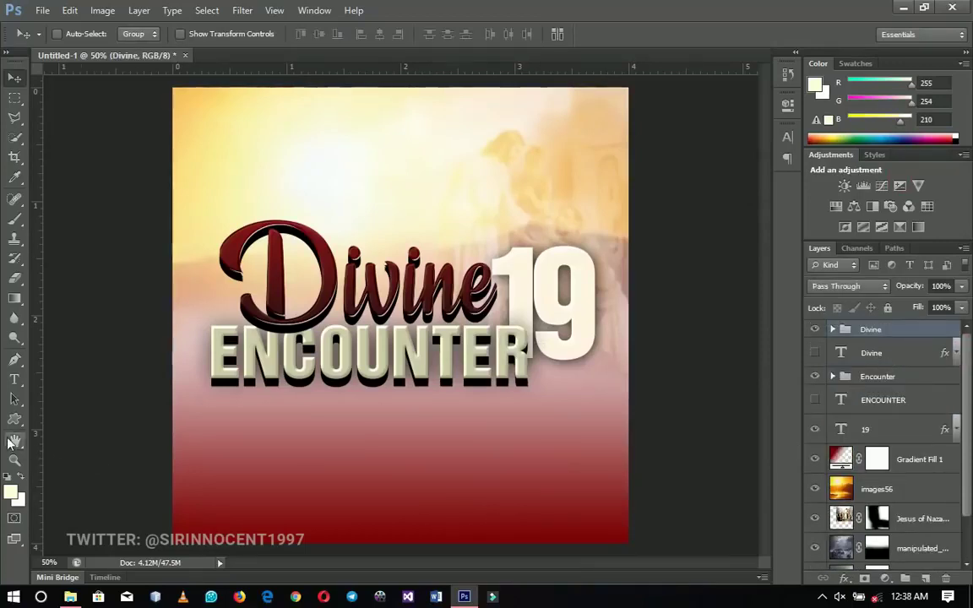
{"action": "left_click", "coordinate": [15, 381]}
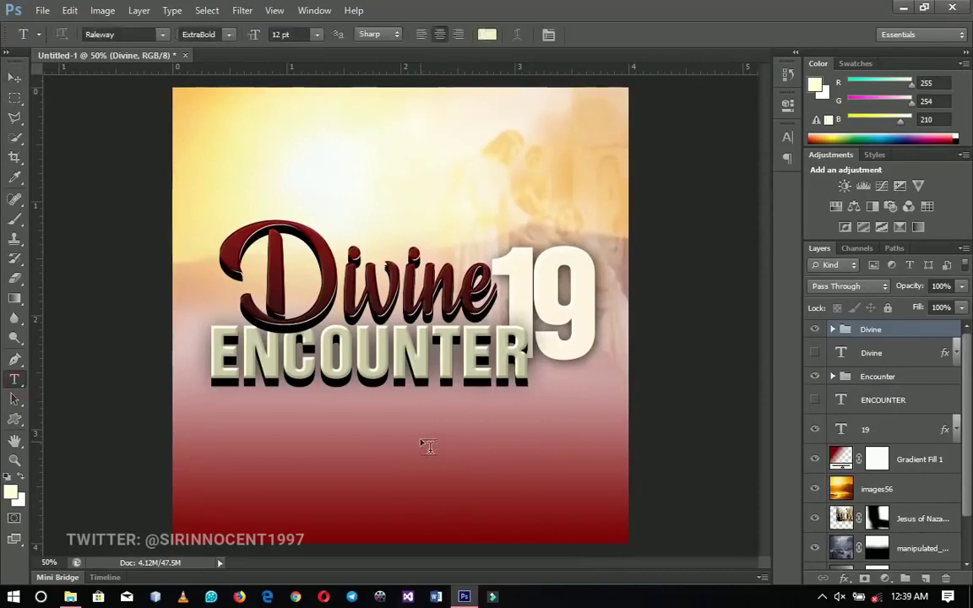
{"action": "left_click", "coordinate": [372, 425]}
{"action": "type", "text": "THEME"}
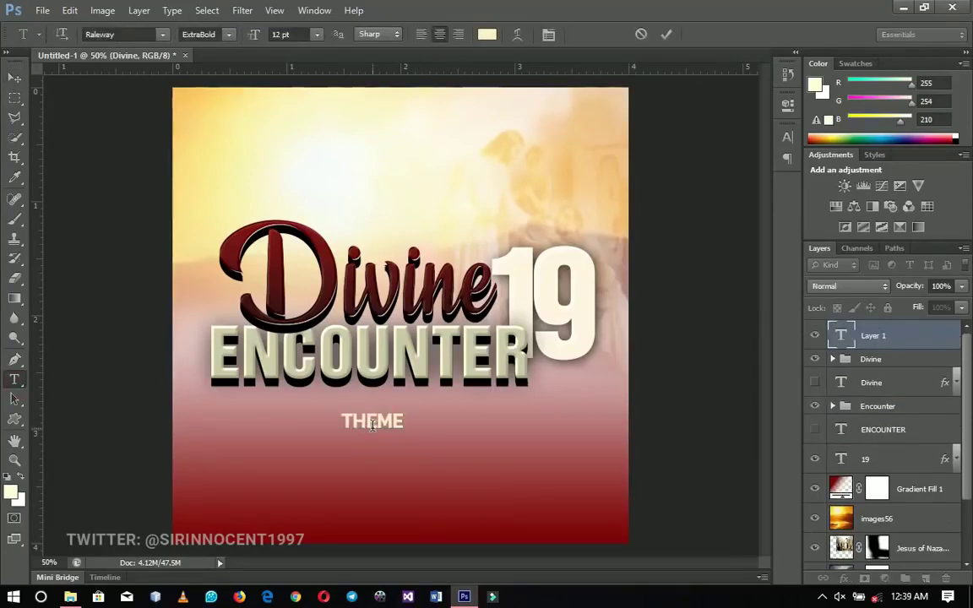
{"action": "key", "text": "ctrl+a"}
{"action": "left_click", "coordinate": [126, 34]}
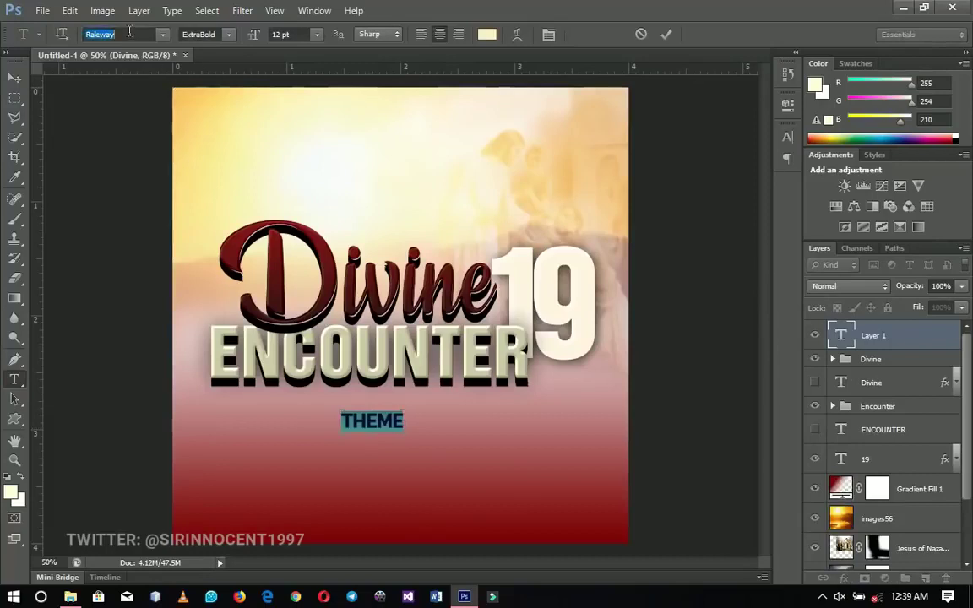
{"action": "left_click", "coordinate": [486, 34]}
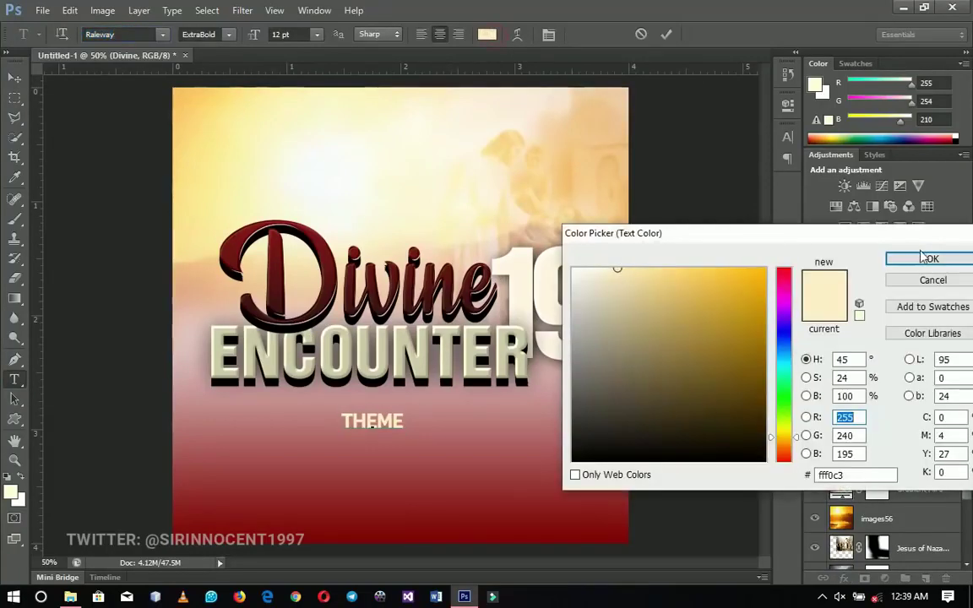
{"action": "left_click", "coordinate": [924, 258]}
- Centre the THEME text horizontally on the canvas and clear the selection
{"action": "left_click", "coordinate": [14, 77]}
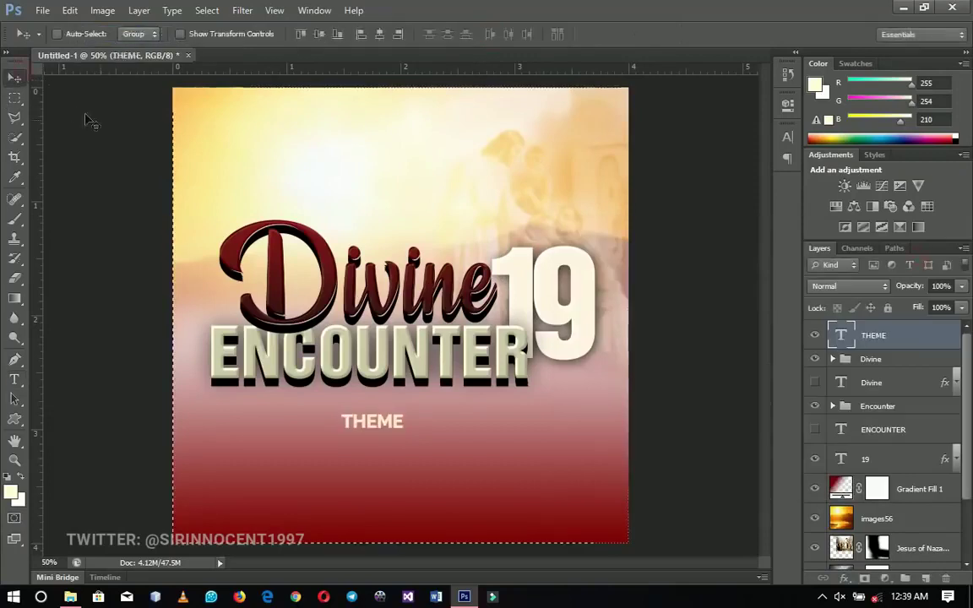
{"action": "left_click", "coordinate": [379, 34]}
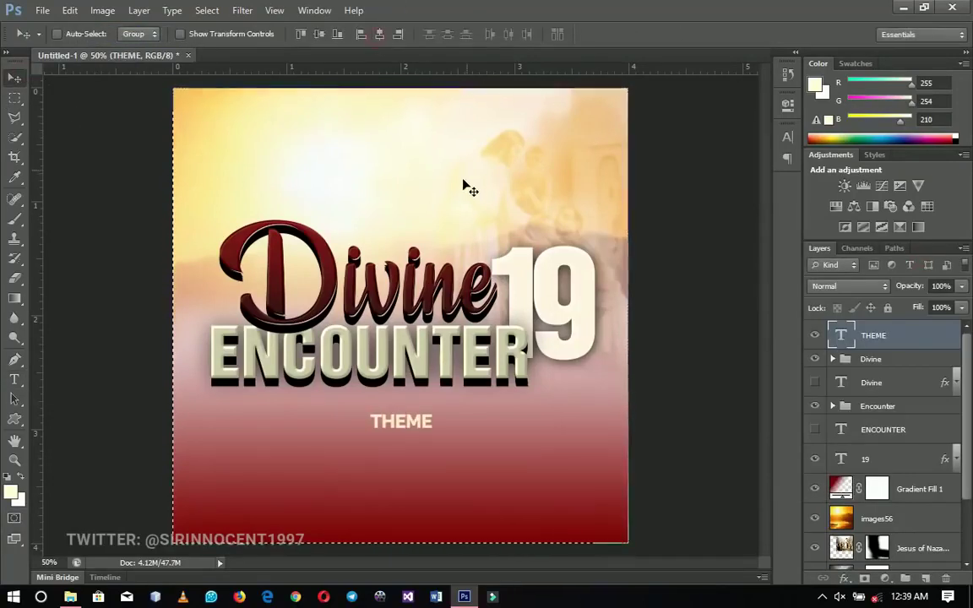
{"action": "key", "text": "ctrl+d"}
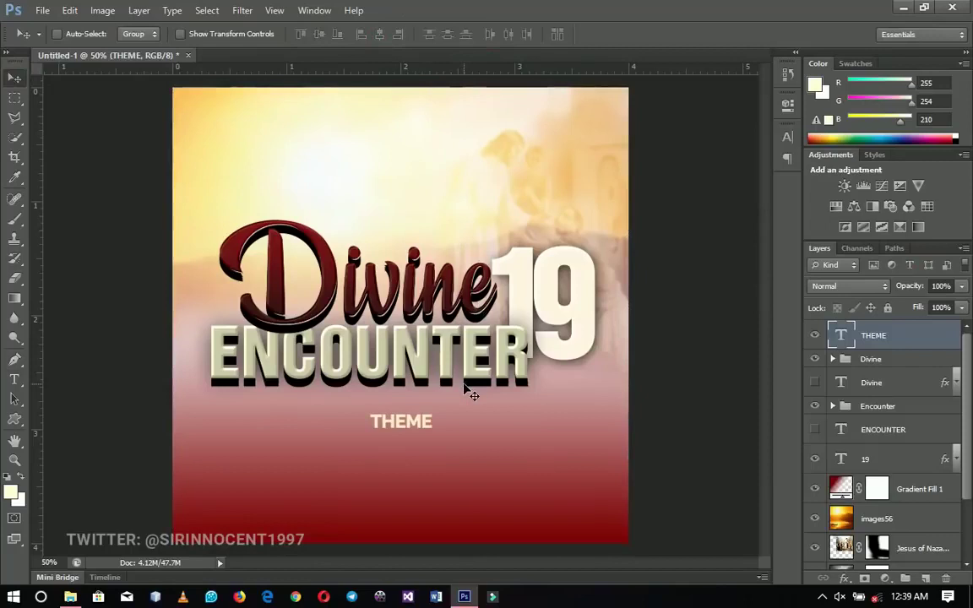
- Duplicate the THEME text about 0.26 in below the original and change the copy to CONSECRATED FOR SERVICE
{"action": "key", "text": "ctrl+j"}
{"action": "left_click_drag", "start_coordinate": [417, 425], "coordinate": [415, 454]}
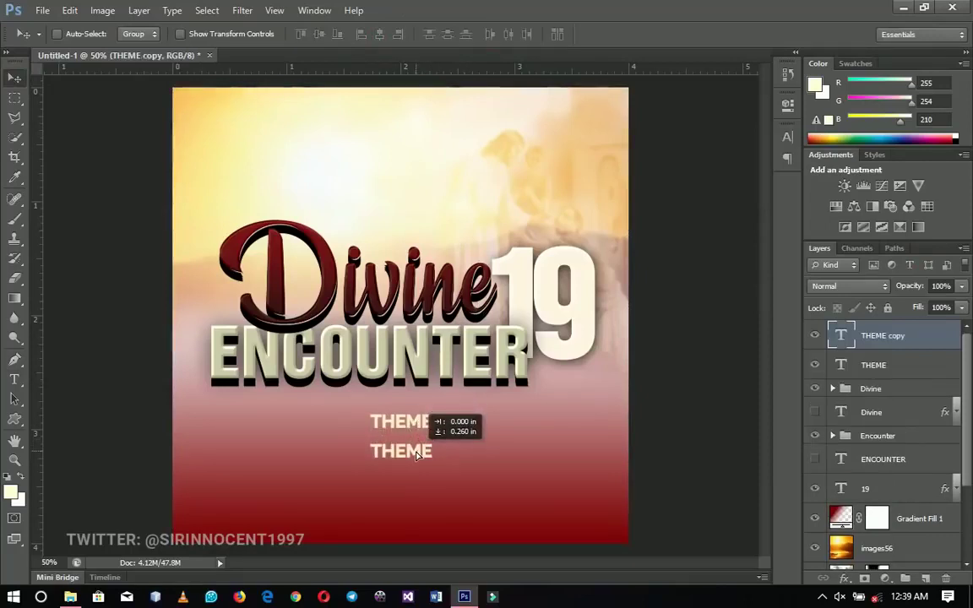
{"action": "key", "text": "t"}
{"action": "double_click", "coordinate": [415, 451]}
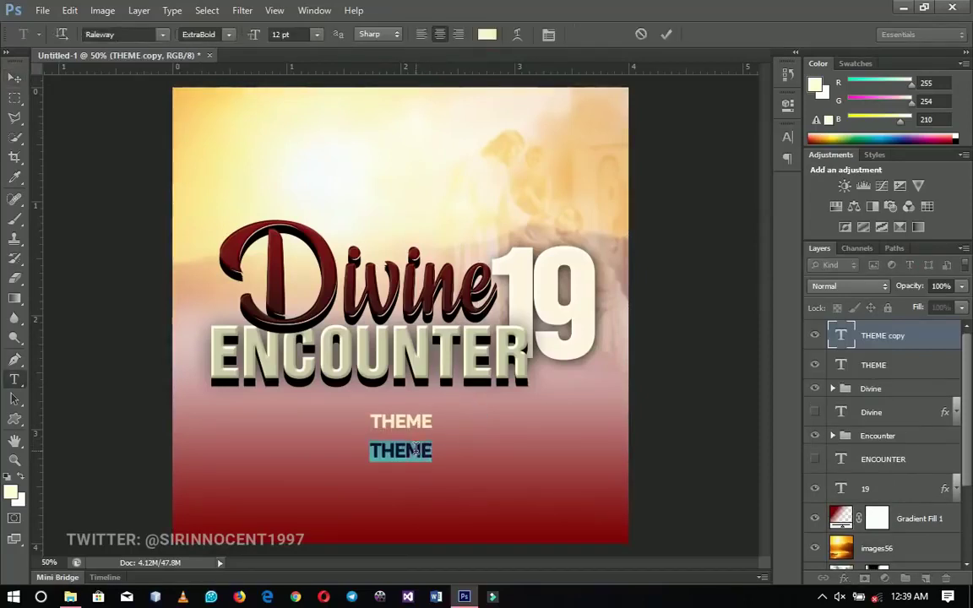
{"action": "type", "text": "CONSEC"}
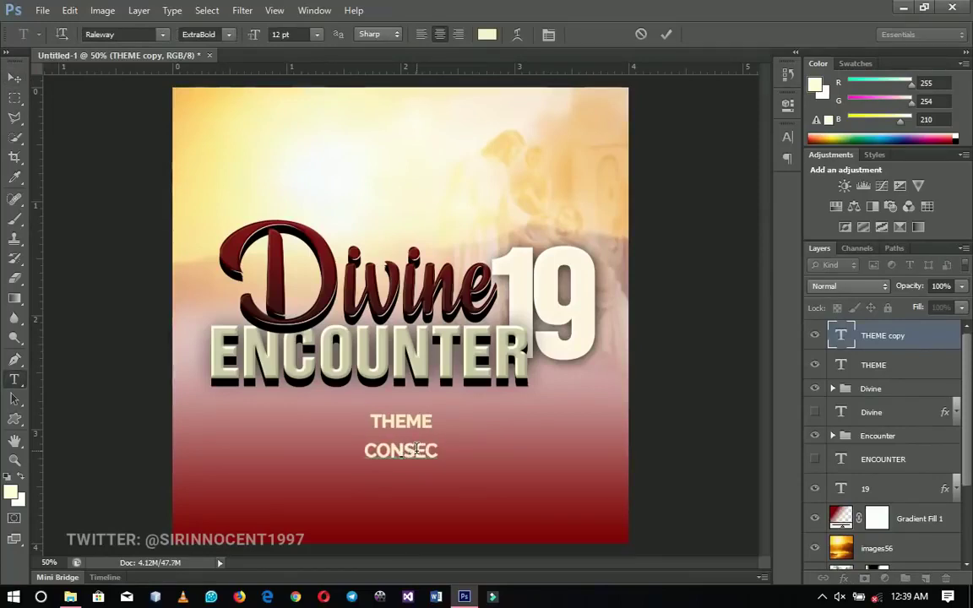
{"action": "type", "text": "RATED FOR SERVICE"}
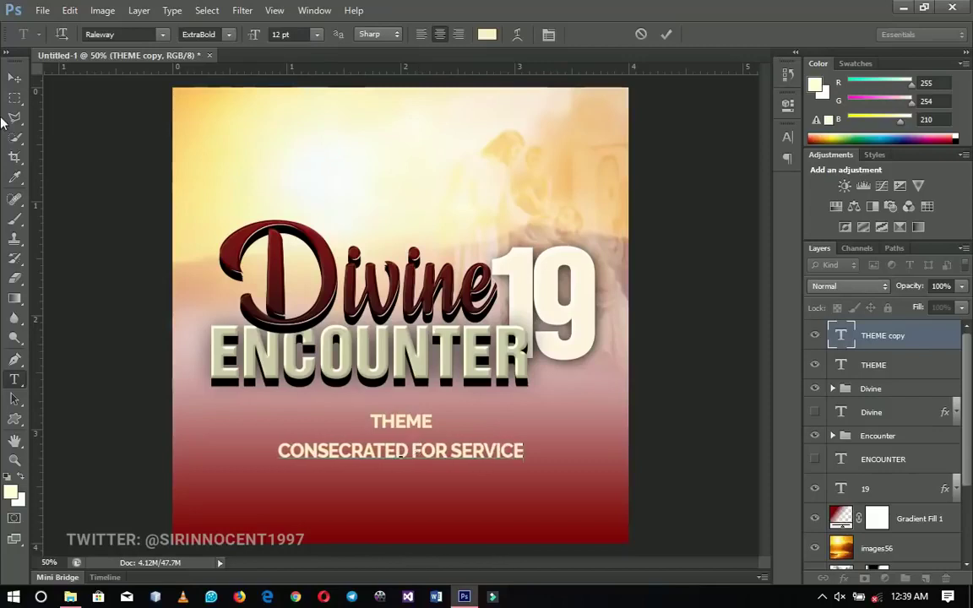
- Nudge the CONSECRATED FOR SERVICE line slightly up, closer to the THEME text
{"action": "left_click", "coordinate": [14, 77]}
{"action": "key", "text": "Up"}
{"action": "key", "text": "Up"}
{"action": "key", "text": "Up"}
{"action": "key", "text": "Up"}
{"action": "key", "text": "Up"}
{"action": "key", "text": "Up"}
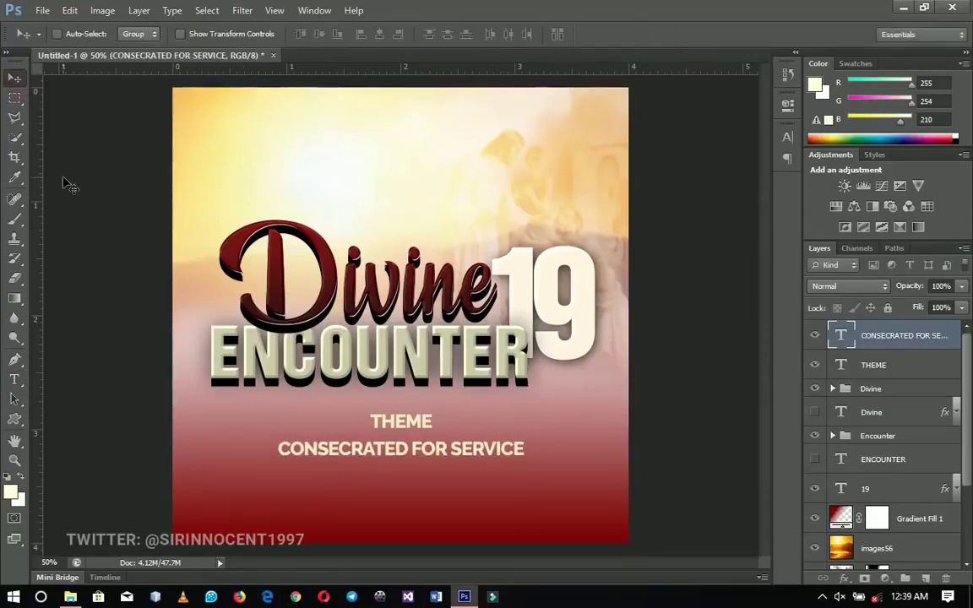
{"action": "key", "text": "Up"}
{"action": "key", "text": "Up"}
{"action": "key", "text": "Up"}
{"action": "key", "text": "Up"}
{"action": "key", "text": "Up"}
{"action": "key", "text": "Up"}
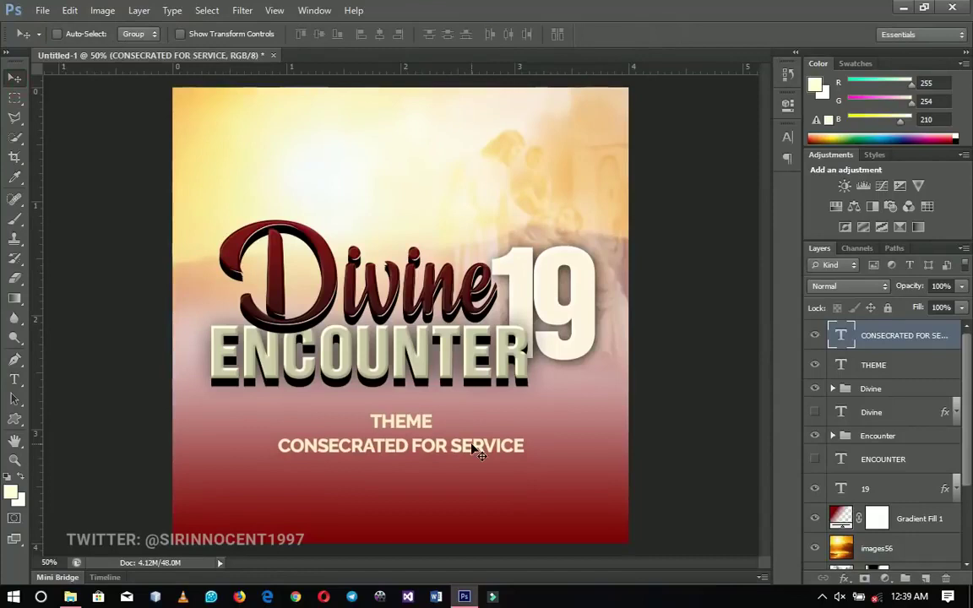
- Duplicate the CONSECRATED FOR SERVICE line directly below the original and set the copy's font to Akrobat SemiBold
{"action": "key", "text": "ctrl+j"}
{"action": "left_click_drag", "start_coordinate": [416, 447], "coordinate": [414, 473]}
{"action": "key", "text": "t"}
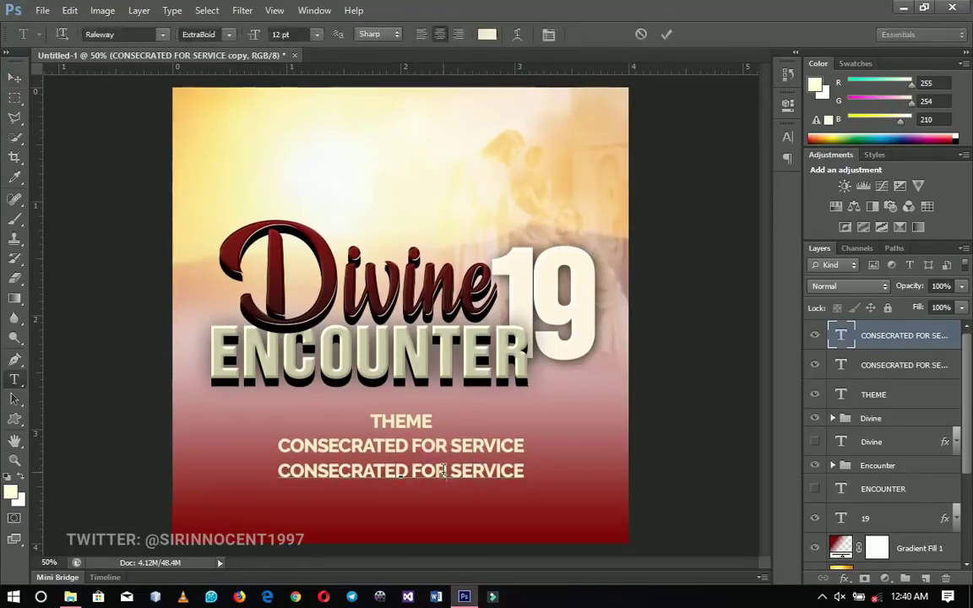
{"action": "triple_click", "coordinate": [445, 470]}
{"action": "left_click", "coordinate": [128, 33]}
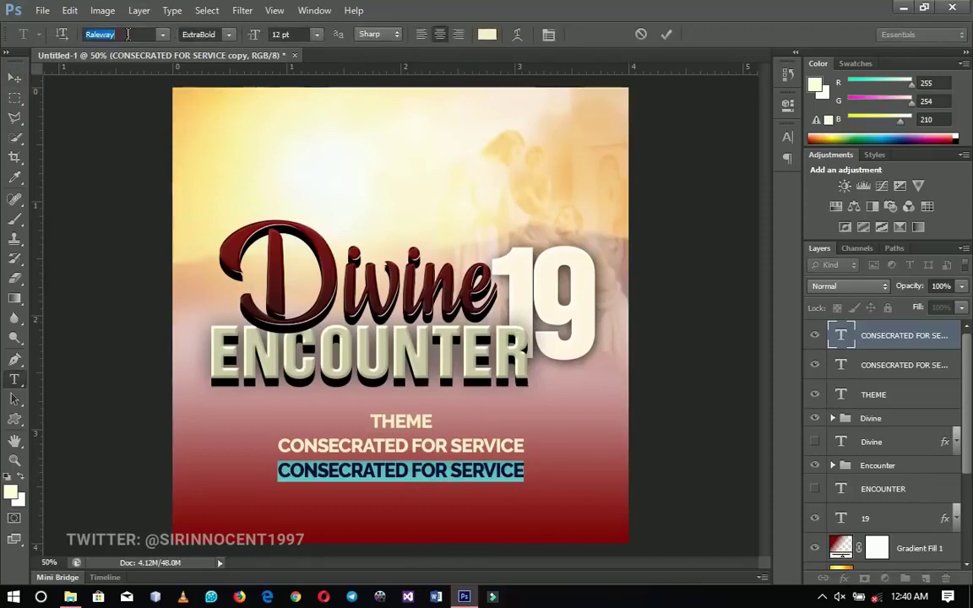
{"action": "type", "text": "Akrobat"}
{"action": "key", "text": "Return"}
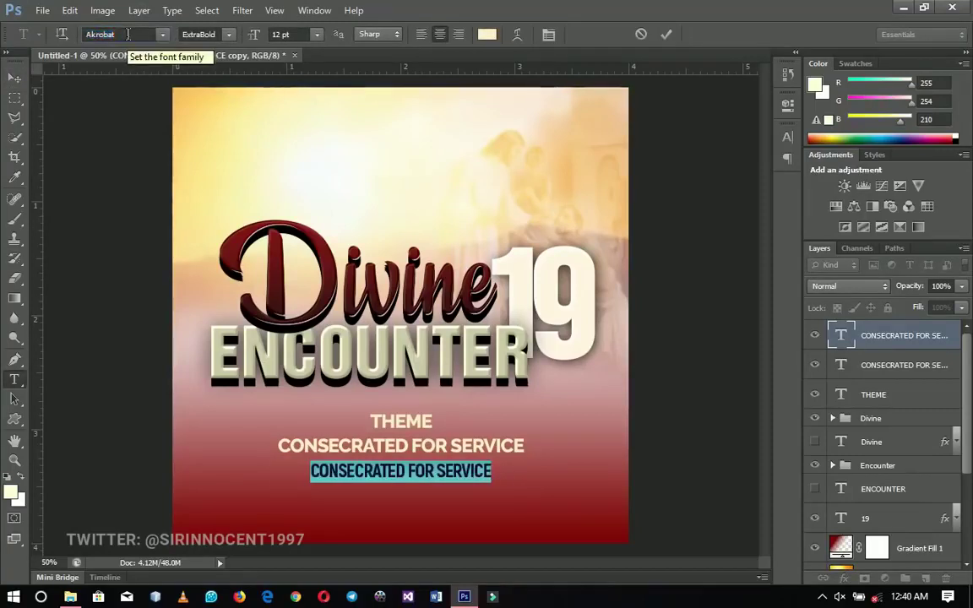
{"action": "left_click", "coordinate": [228, 33]}
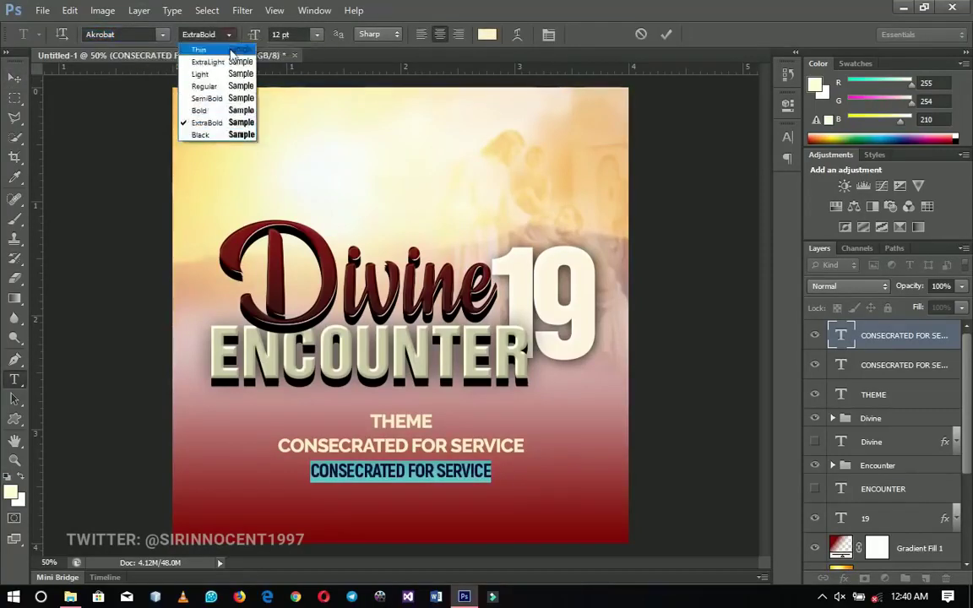
{"action": "left_click", "coordinate": [211, 98]}
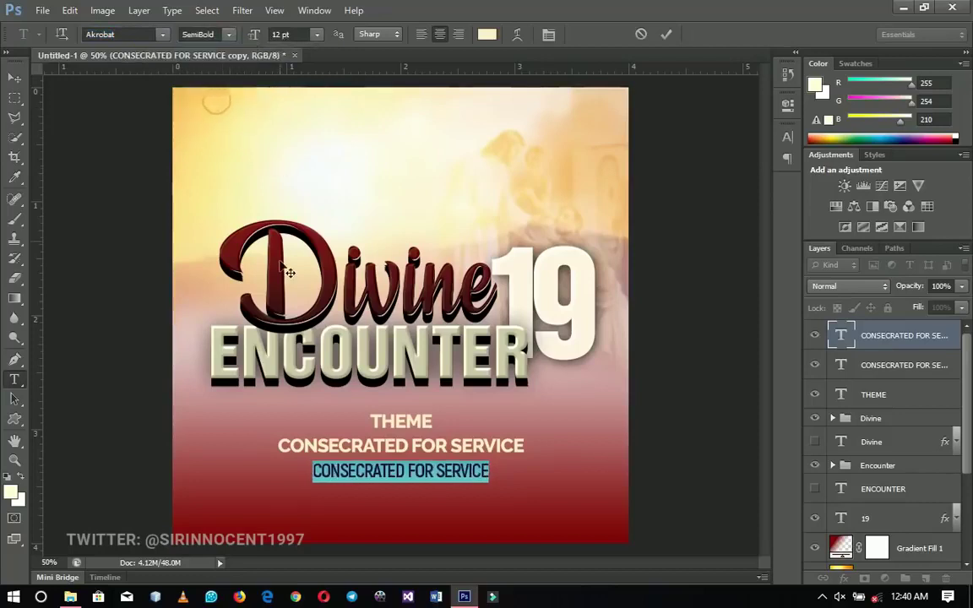
- Replace the duplicated line's text with (2 Timothy 2:20-21)
{"action": "key", "text": "BackSpace"}
{"action": "type", "text": "2 Timothy"}
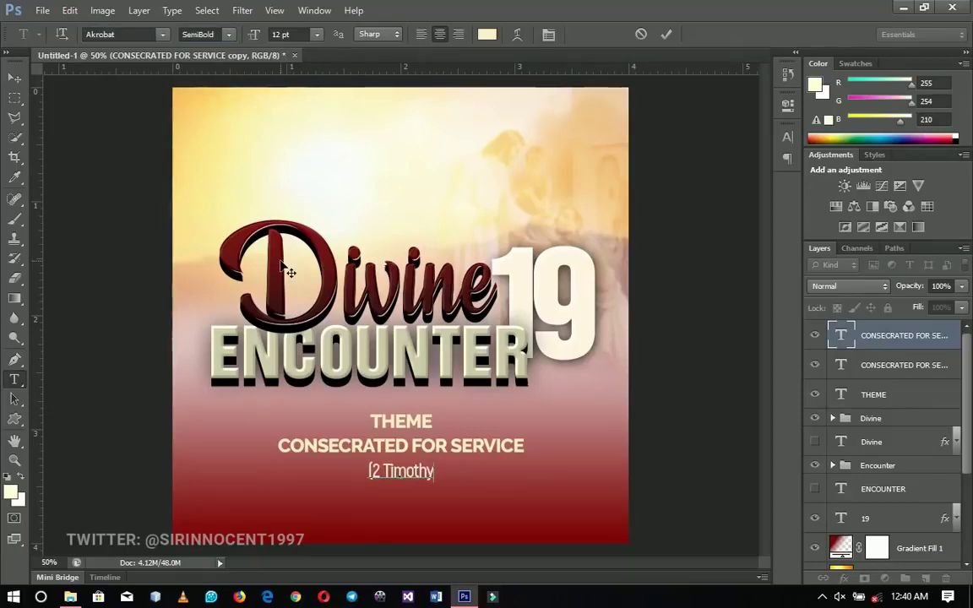
{"action": "type", "text": " 2:20"}
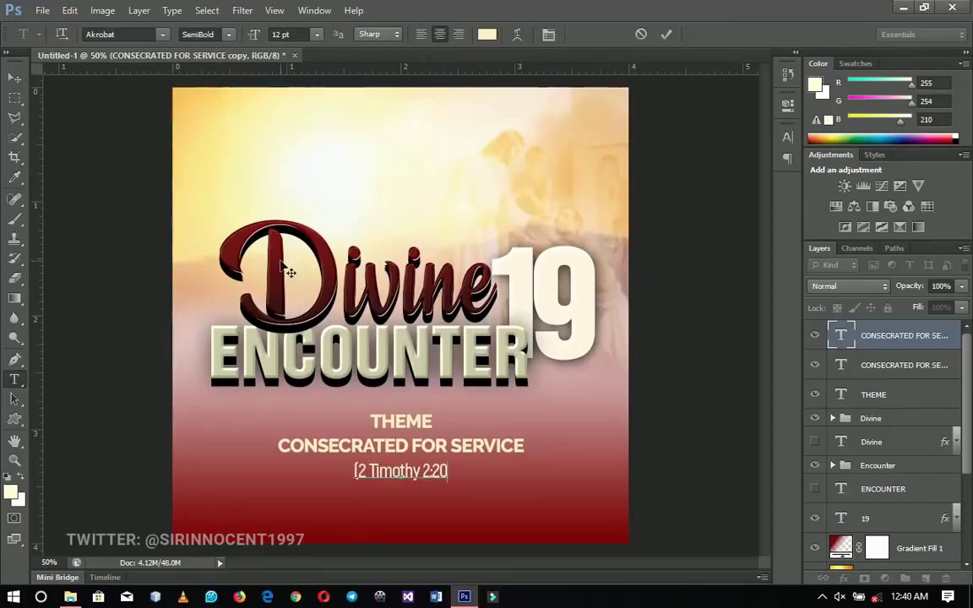
{"action": "type", "text": "-"}
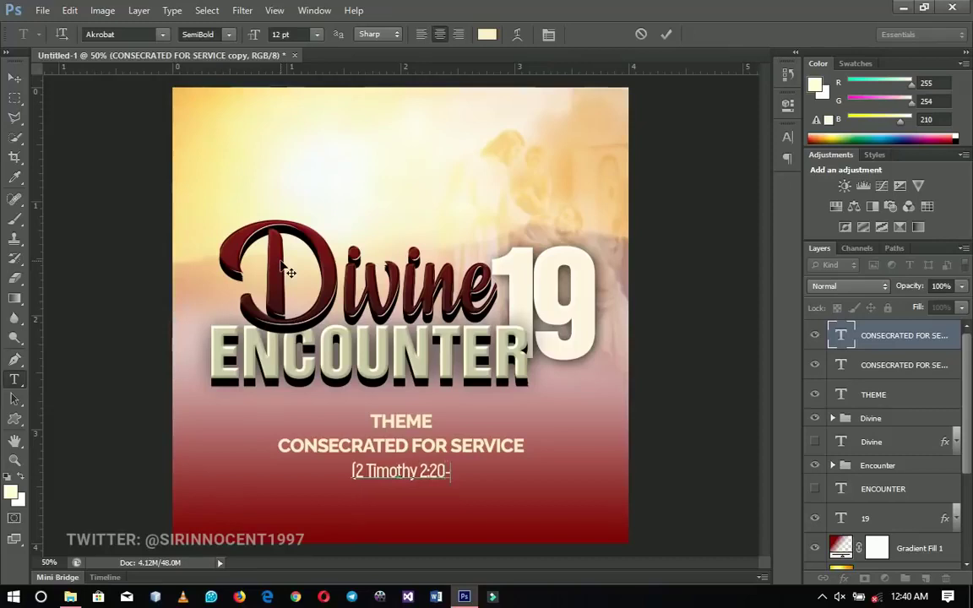
{"action": "type", "text": "21)"}
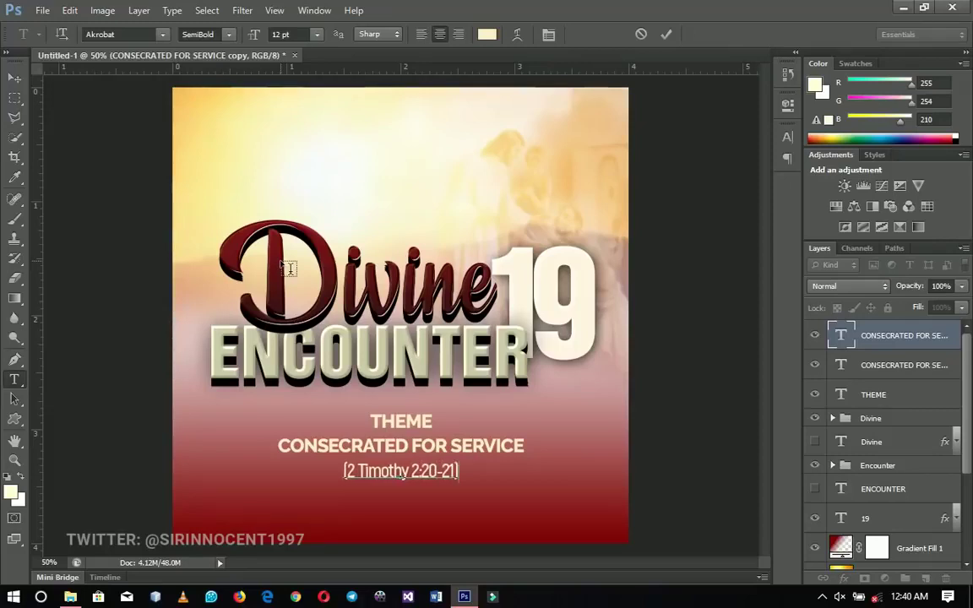
{"action": "left_click", "coordinate": [14, 77]}
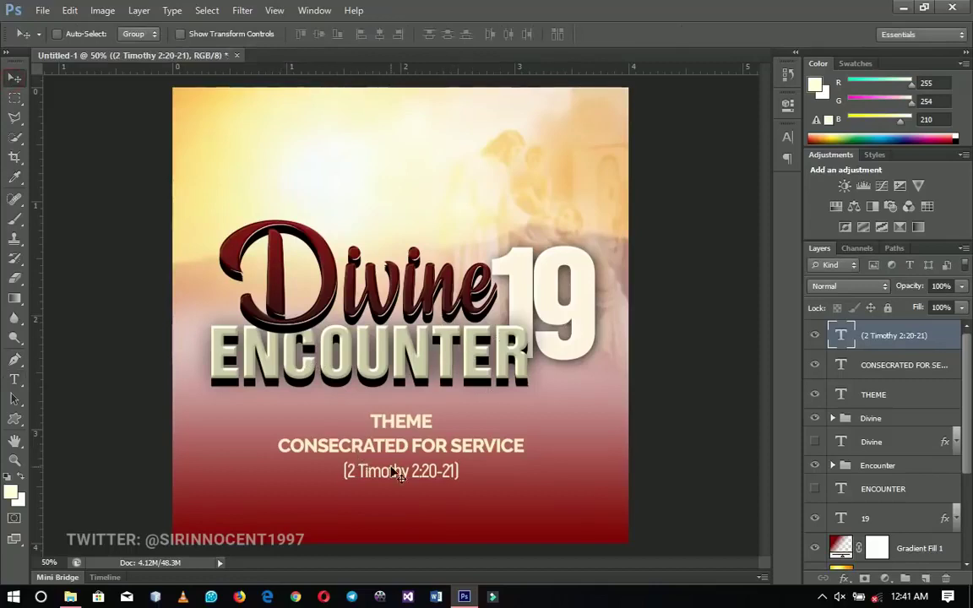
- Nudge the (2 Timothy 2:20-21) line slightly up and the THEME text slightly down, closer to CONSECRATED FOR SERVICE
{"action": "right_click", "coordinate": [416, 487]}
{"action": "left_click", "coordinate": [473, 485]}
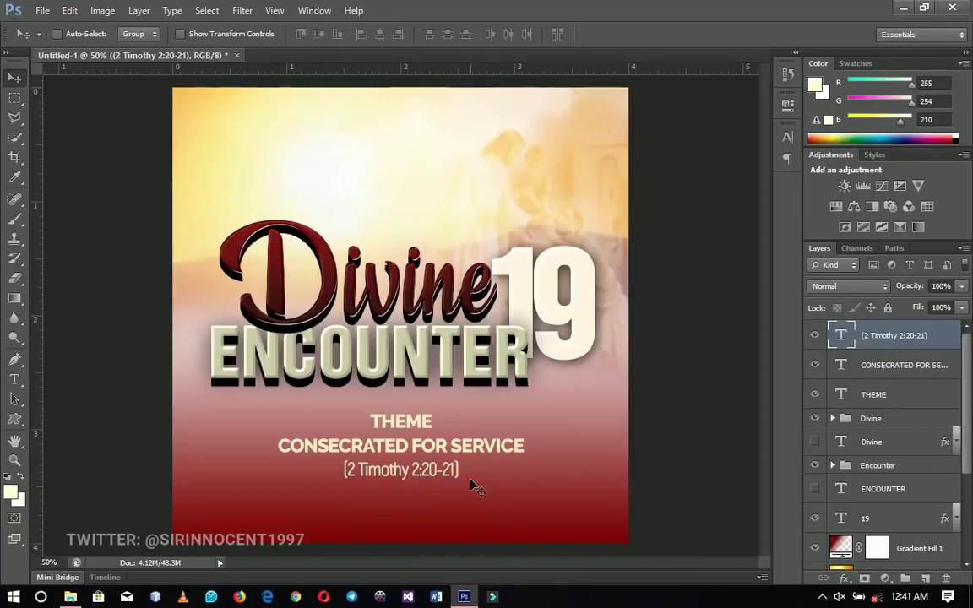
{"action": "right_click", "coordinate": [427, 426]}
{"action": "left_click", "coordinate": [439, 430]}
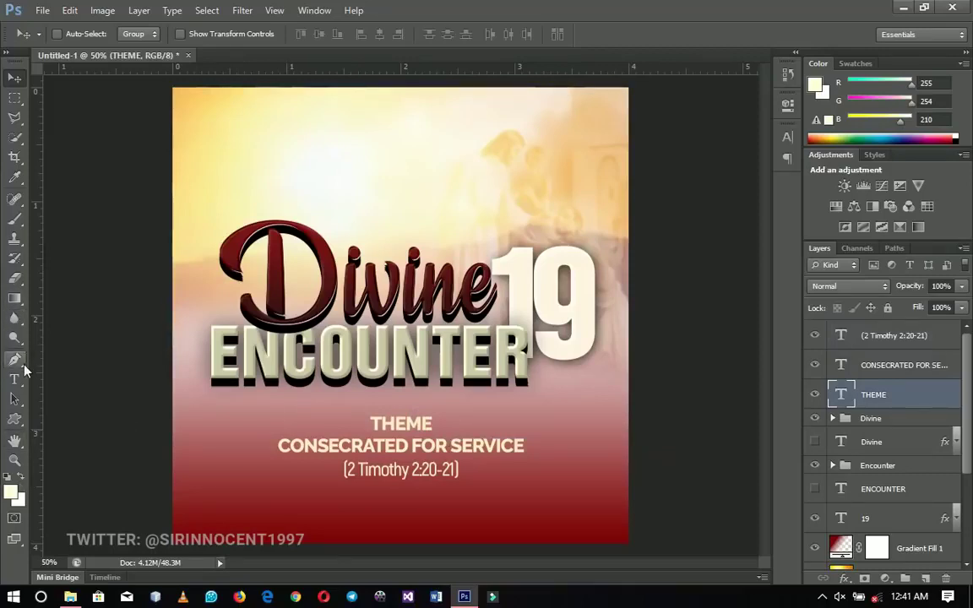
- Draw a rounded rectangle with a 50 px corner radius, about 678 by 82 px, below the Bible verse line
{"action": "left_click", "coordinate": [14, 419]}
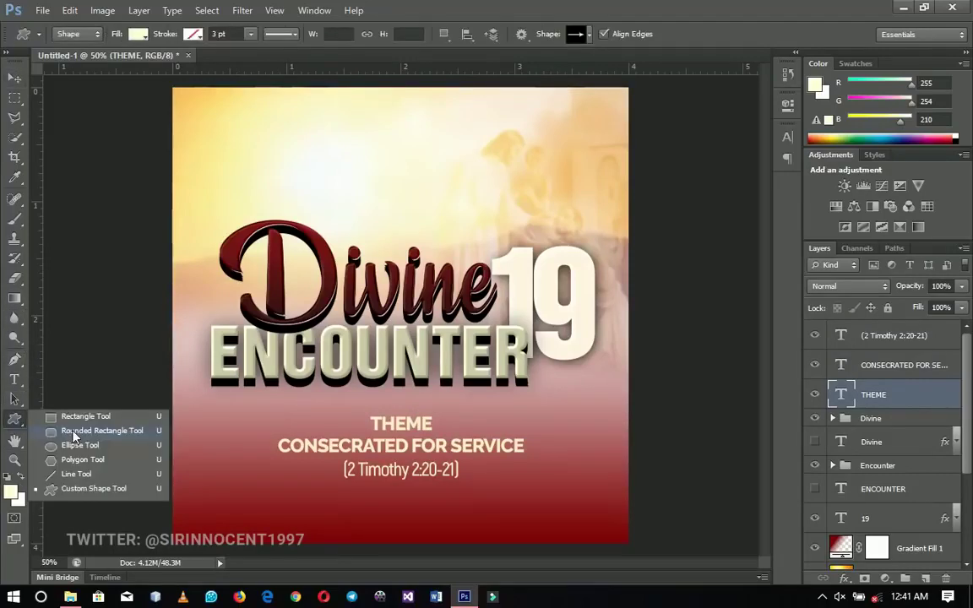
{"action": "left_click", "coordinate": [76, 430]}
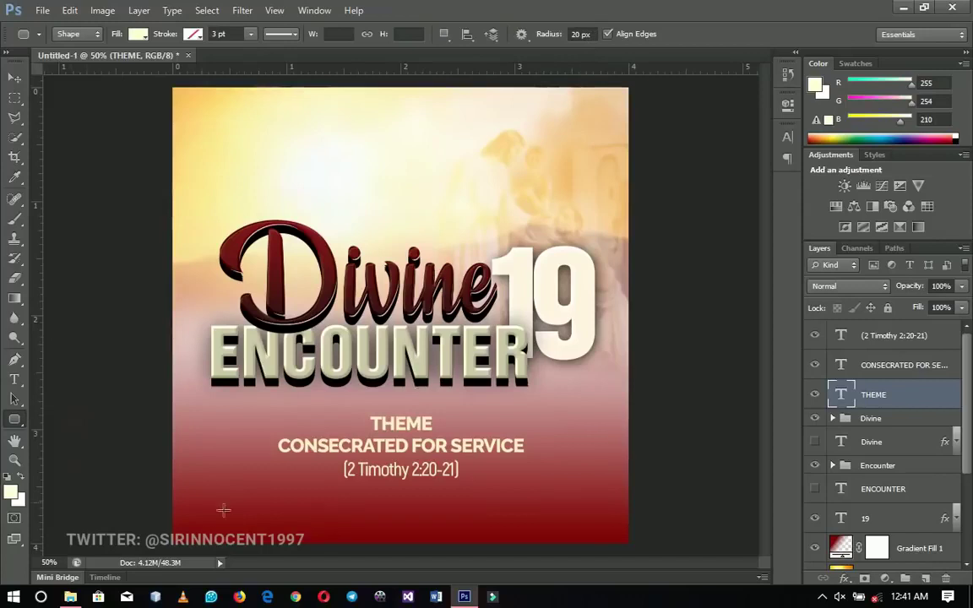
{"action": "left_click", "coordinate": [594, 36]}
{"action": "type", "text": "50"}
{"action": "key", "text": "Return"}
{"action": "left_click_drag", "start_coordinate": [299, 496], "coordinate": [554, 525]}
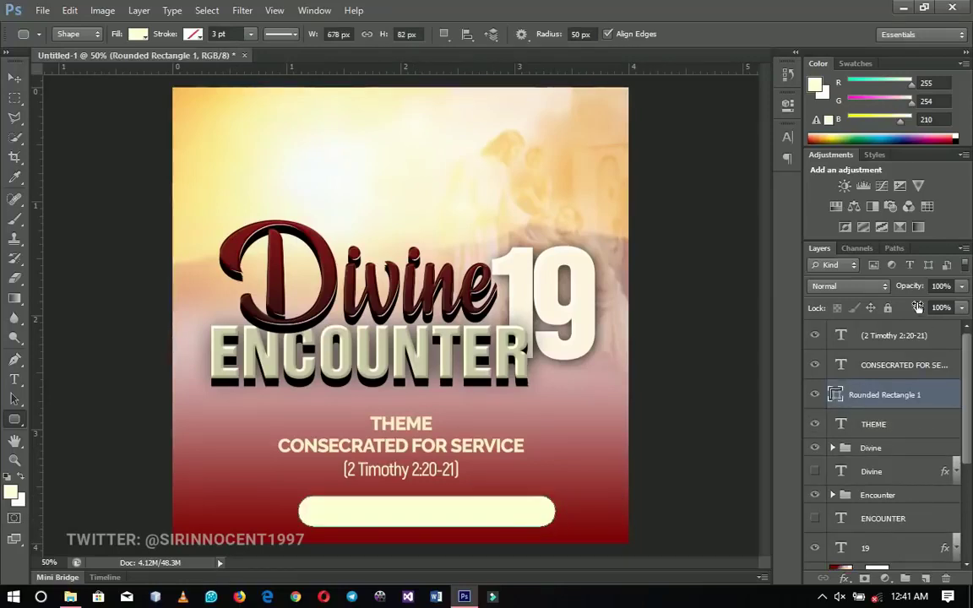
- With the rounded rectangle layer on top, set its fill to 0% and add a 3 px outside stroke coloured #fffbfb
{"action": "left_click_drag", "start_coordinate": [917, 308], "coordinate": [808, 287]}
{"action": "right_click", "coordinate": [893, 341]}
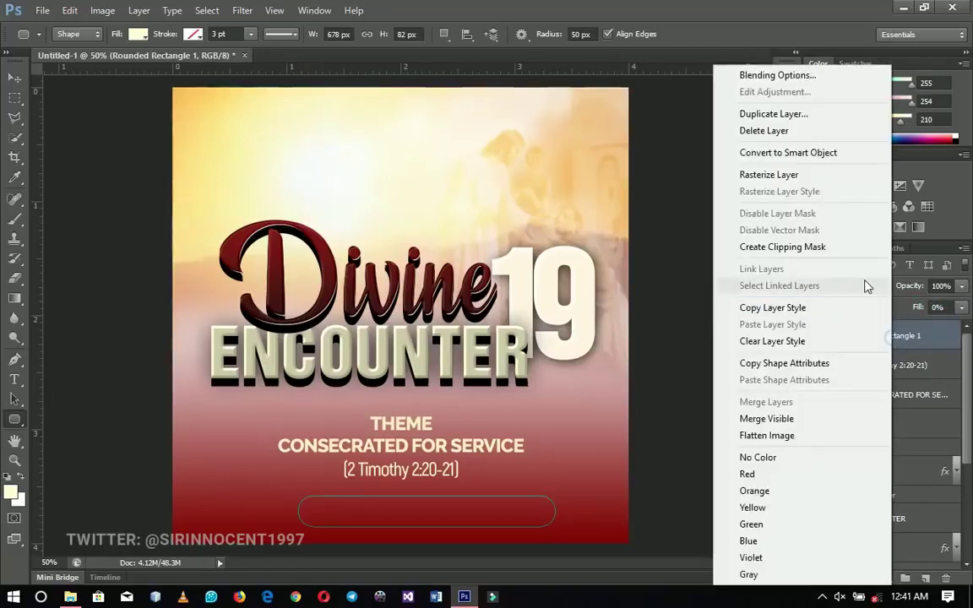
{"action": "left_click", "coordinate": [777, 76]}
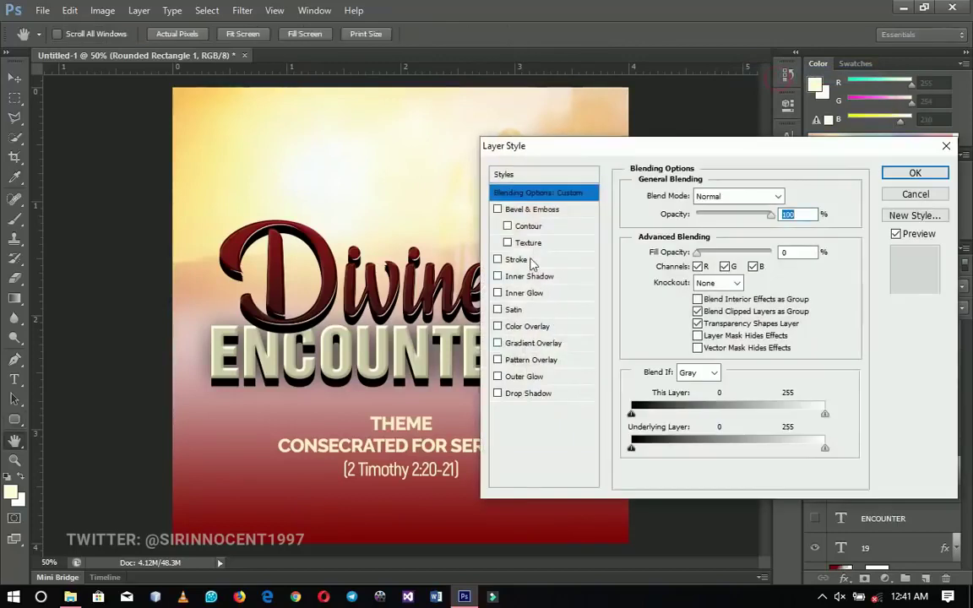
{"action": "left_click", "coordinate": [523, 260]}
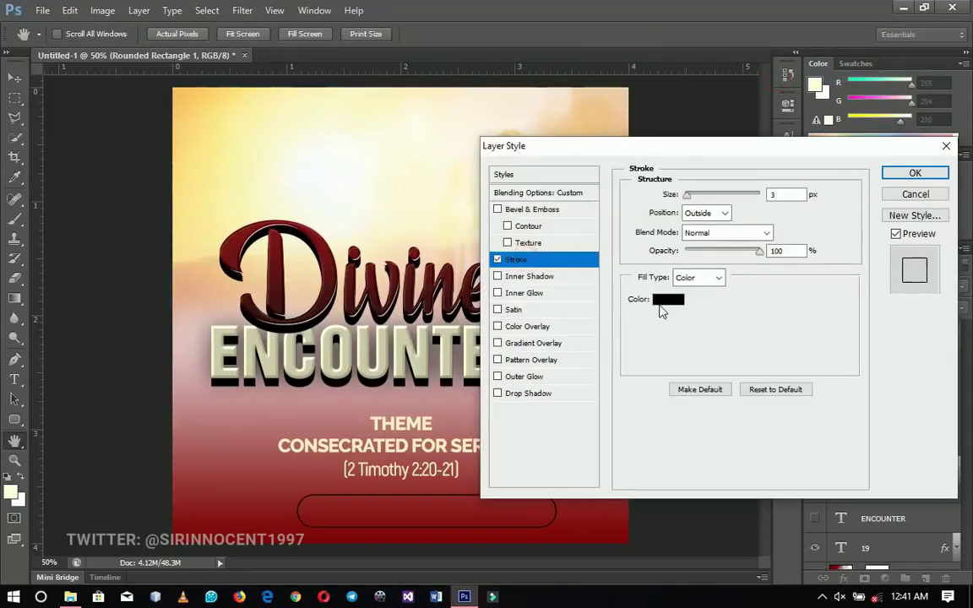
{"action": "left_click", "coordinate": [668, 299]}
{"action": "left_click_drag", "start_coordinate": [640, 326], "coordinate": [580, 250]}
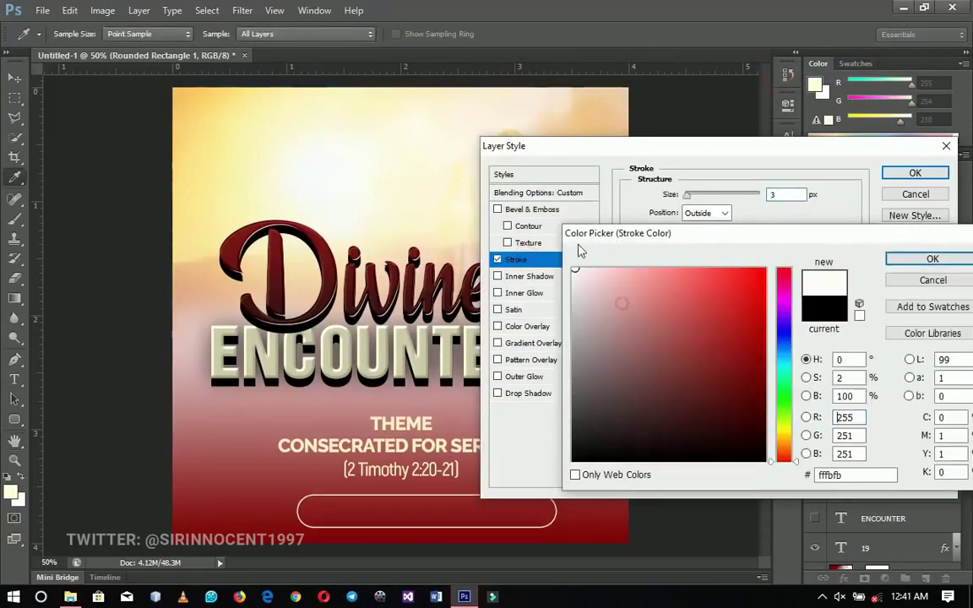
{"action": "left_click", "coordinate": [914, 255]}
{"action": "left_click", "coordinate": [915, 173]}
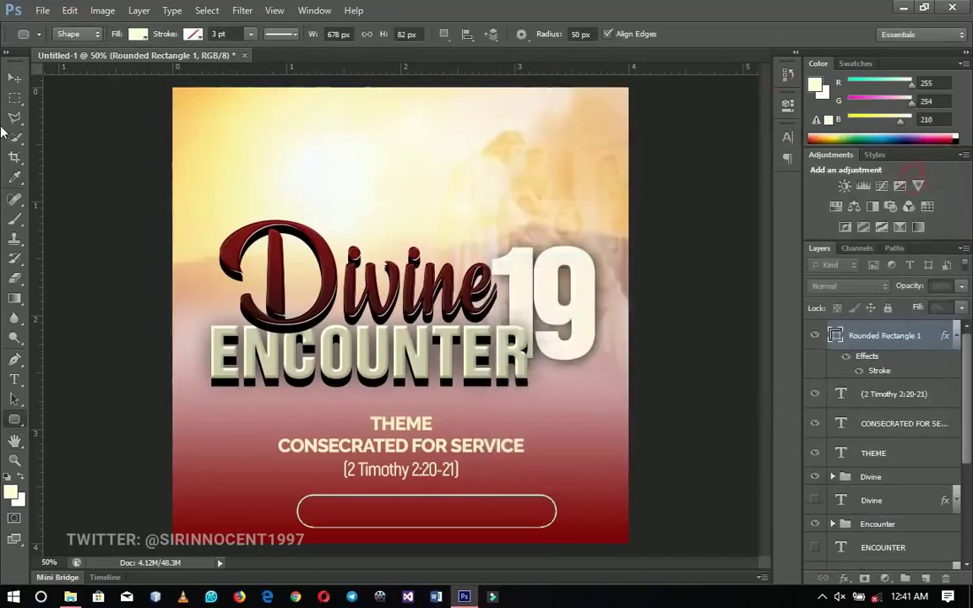
- Centre the rounded rectangle horizontally on the canvas, clear the selection and collapse the layer's effects list
{"action": "left_click", "coordinate": [14, 79]}
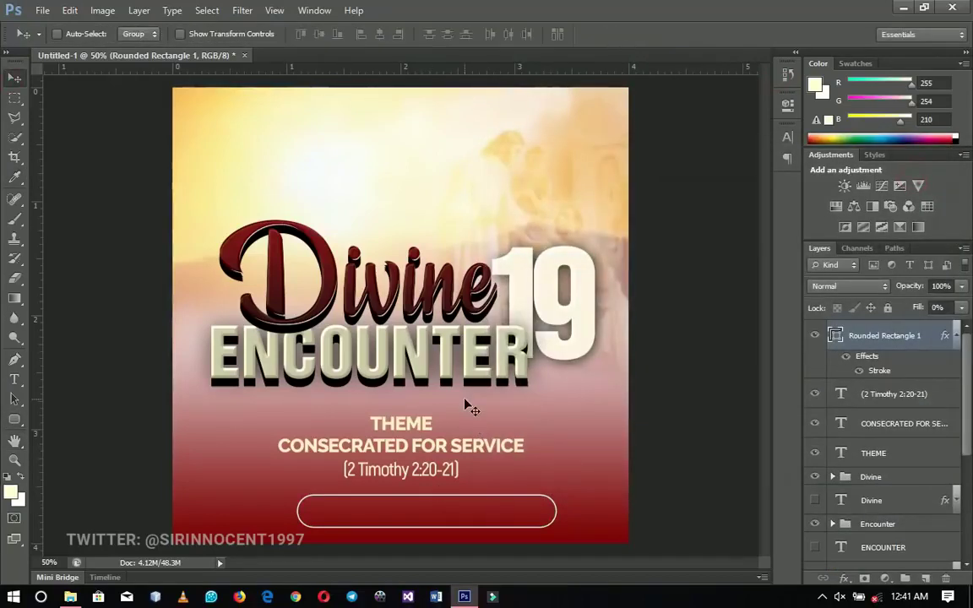
{"action": "key", "text": "ctrl+a"}
{"action": "left_click", "coordinate": [379, 34]}
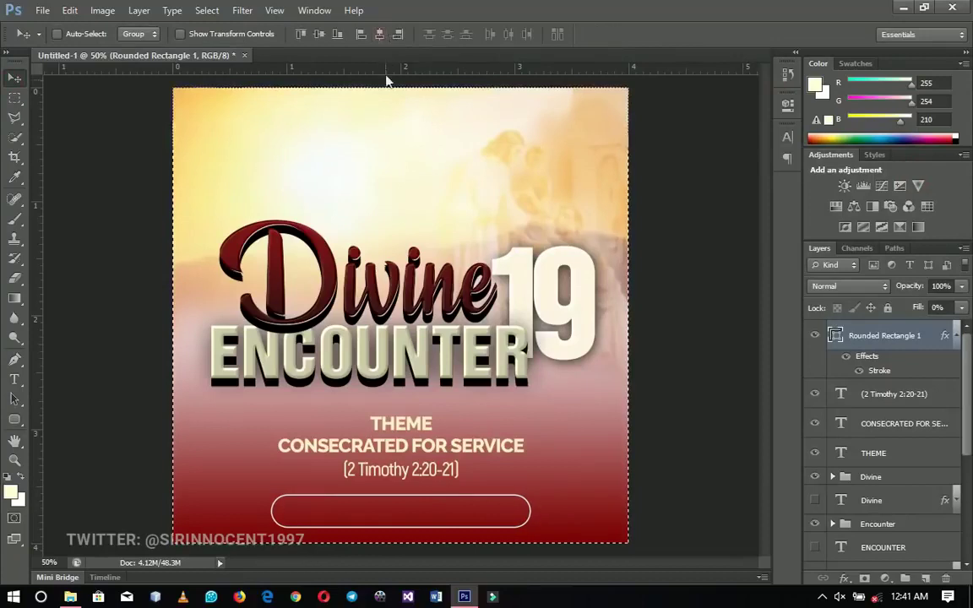
{"action": "key", "text": "ctrl+d"}
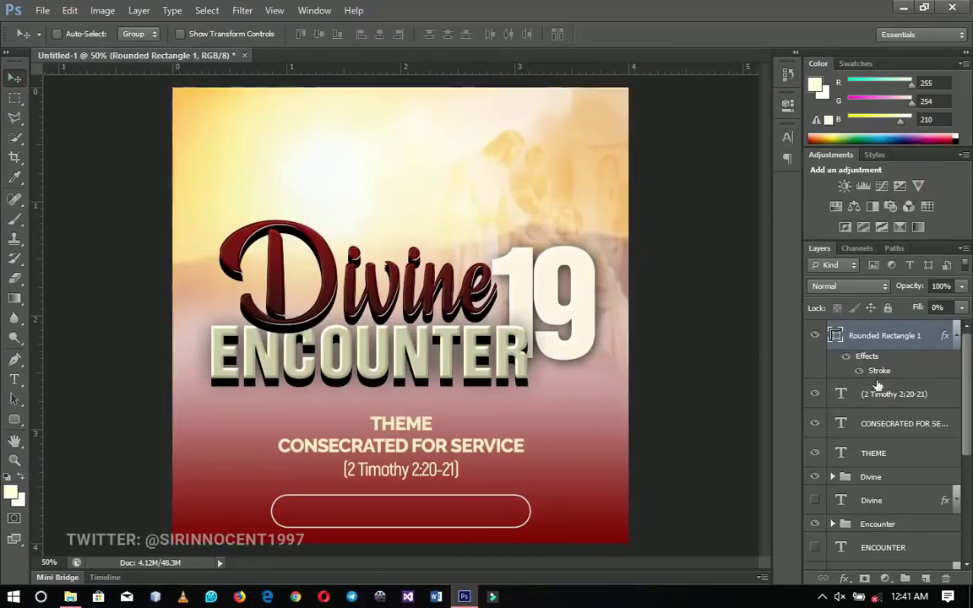
{"action": "left_click", "coordinate": [958, 336]}
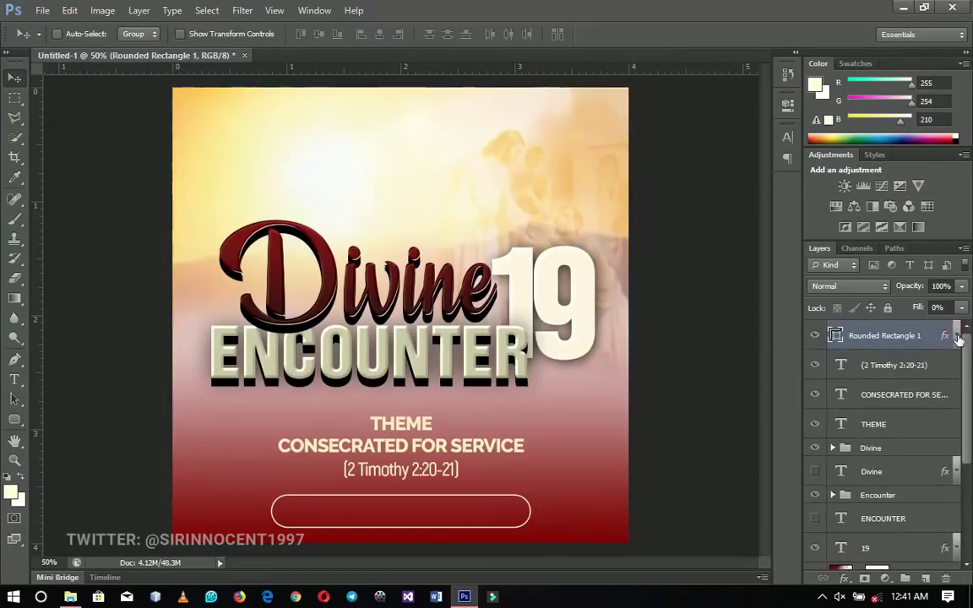
- Duplicate the rounded rectangle layer and clear the layer style from the copy
{"action": "key", "text": "ctrl+j"}
{"action": "right_click", "coordinate": [897, 342]}
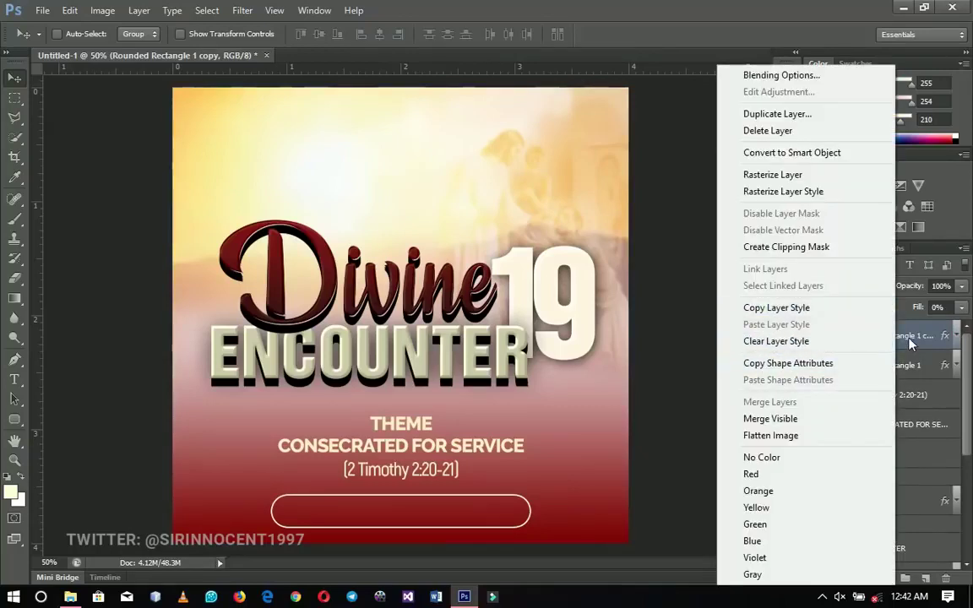
{"action": "left_click", "coordinate": [775, 342]}
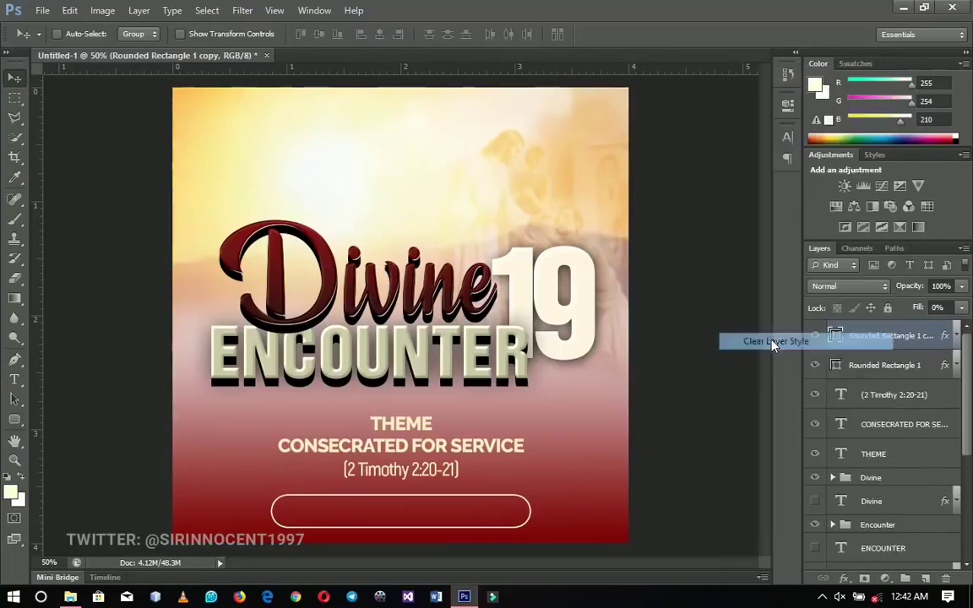
- Rasterize the filled rounded rectangle copy
{"action": "key", "text": "z"}
{"action": "left_click", "coordinate": [497, 513]}
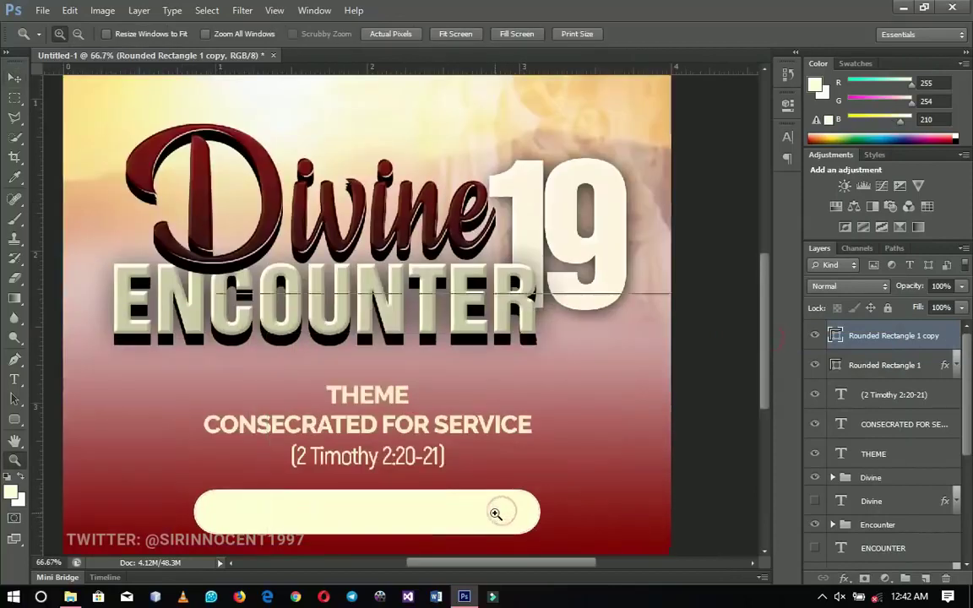
{"action": "left_click", "coordinate": [497, 512]}
{"action": "left_click_drag", "start_coordinate": [529, 440], "coordinate": [586, 317]}
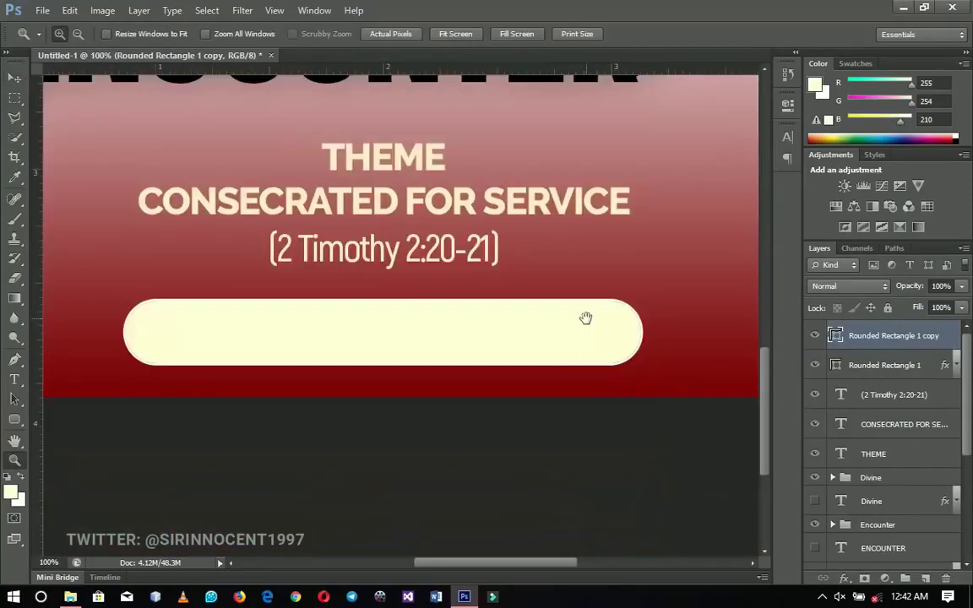
{"action": "right_click", "coordinate": [897, 346]}
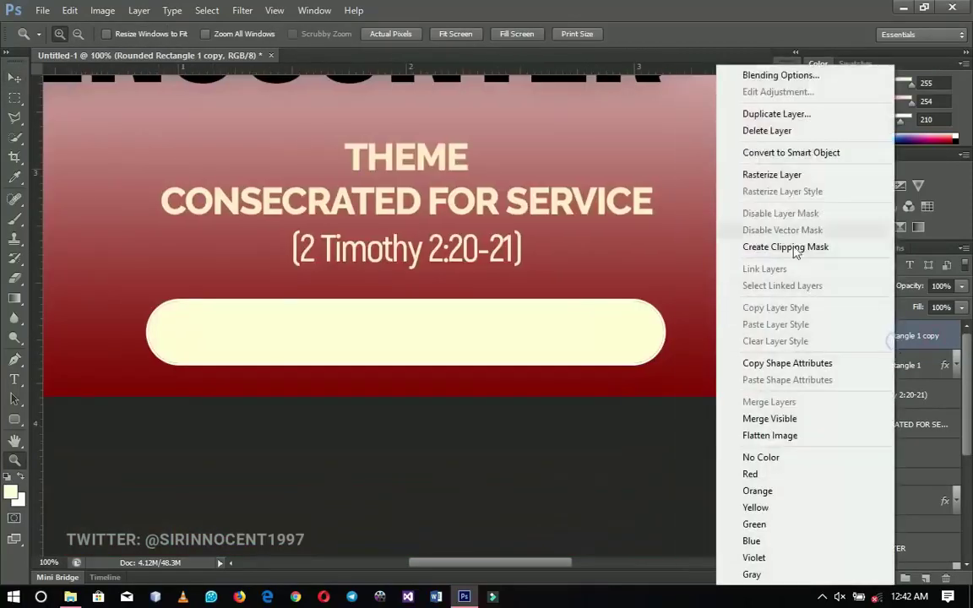
{"action": "left_click", "coordinate": [747, 171]}
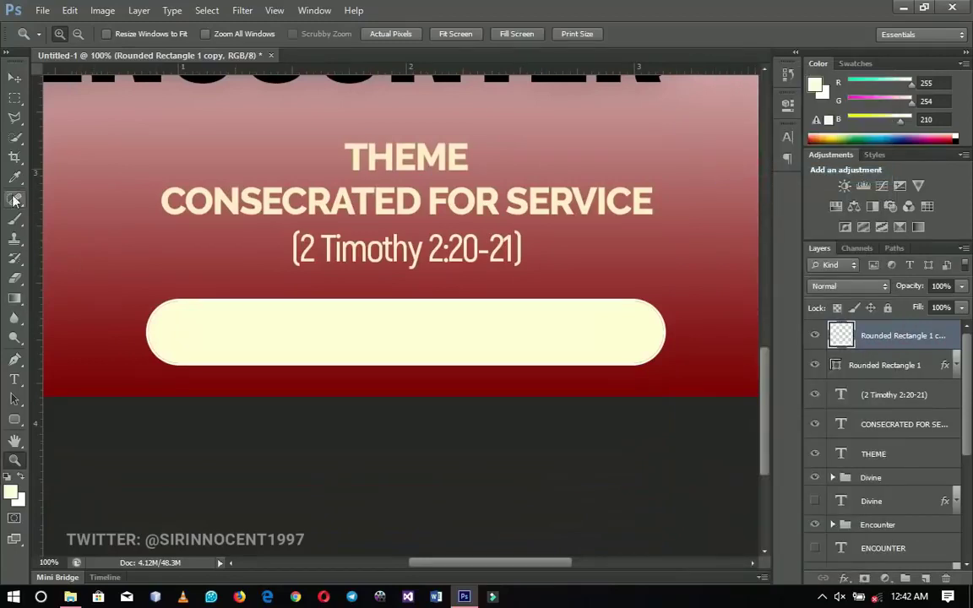
- Cut away the filled bar beyond a slanted edge with the Polygonal Lasso, keeping only its left end, and clear the selection
{"action": "left_click", "coordinate": [16, 119]}
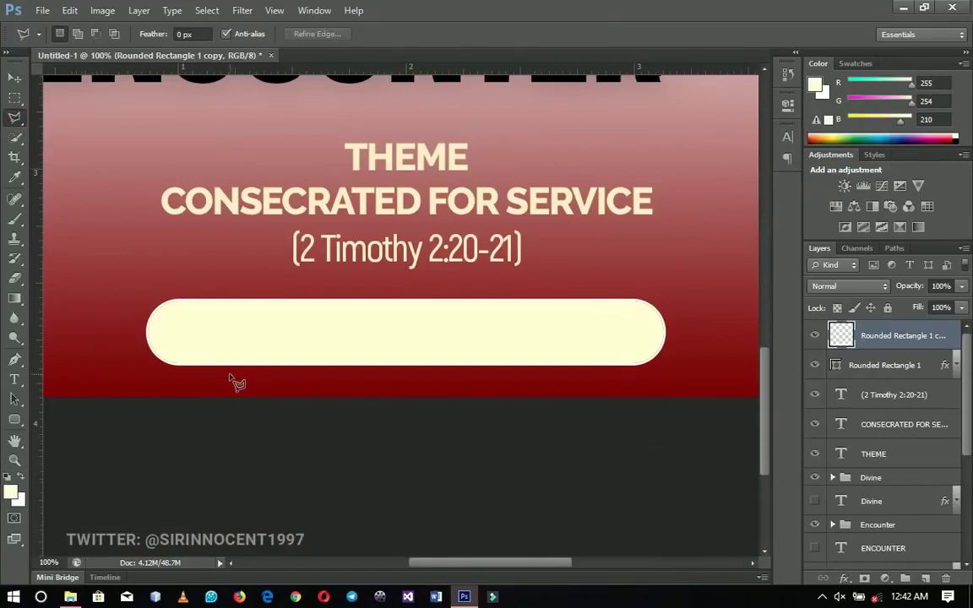
{"action": "left_click", "coordinate": [237, 368]}
{"action": "left_click", "coordinate": [325, 277]}
{"action": "left_click", "coordinate": [697, 279]}
{"action": "left_click", "coordinate": [693, 405]}
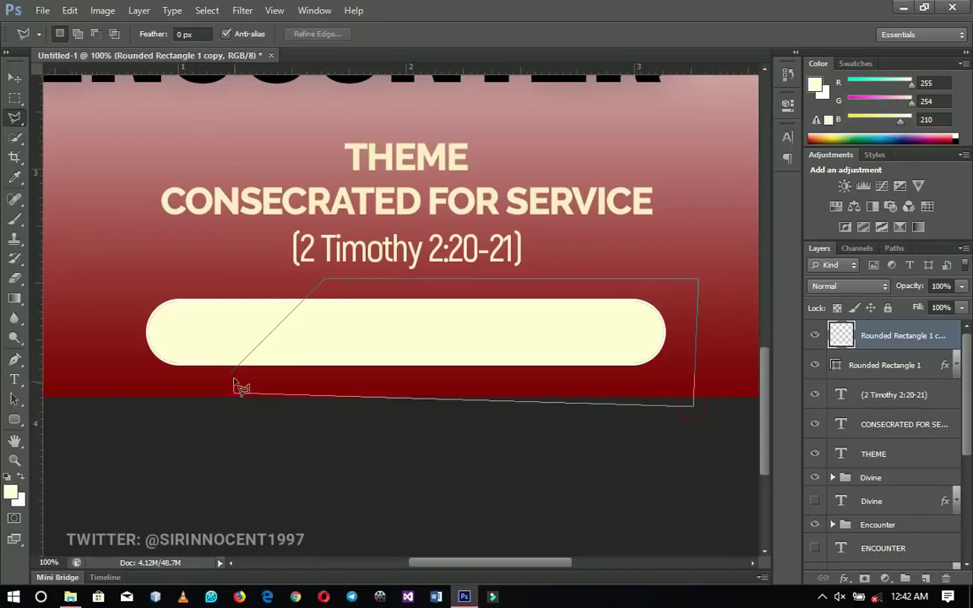
{"action": "left_click", "coordinate": [233, 377]}
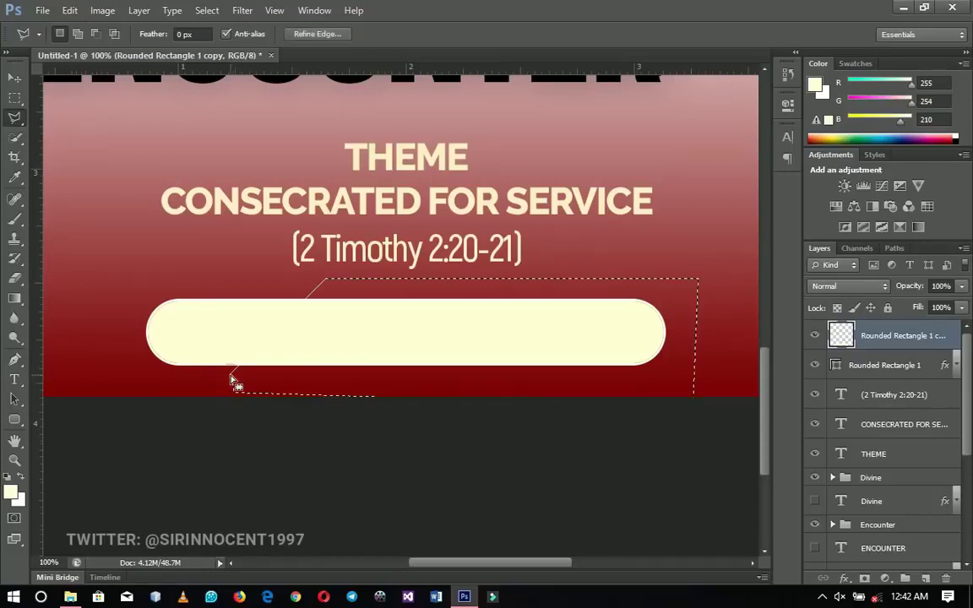
{"action": "key", "text": "Delete"}
{"action": "key", "text": "ctrl+d"}
- Add the text LOADING inside the rounded bar below the Bible verse
{"action": "key", "text": "t"}
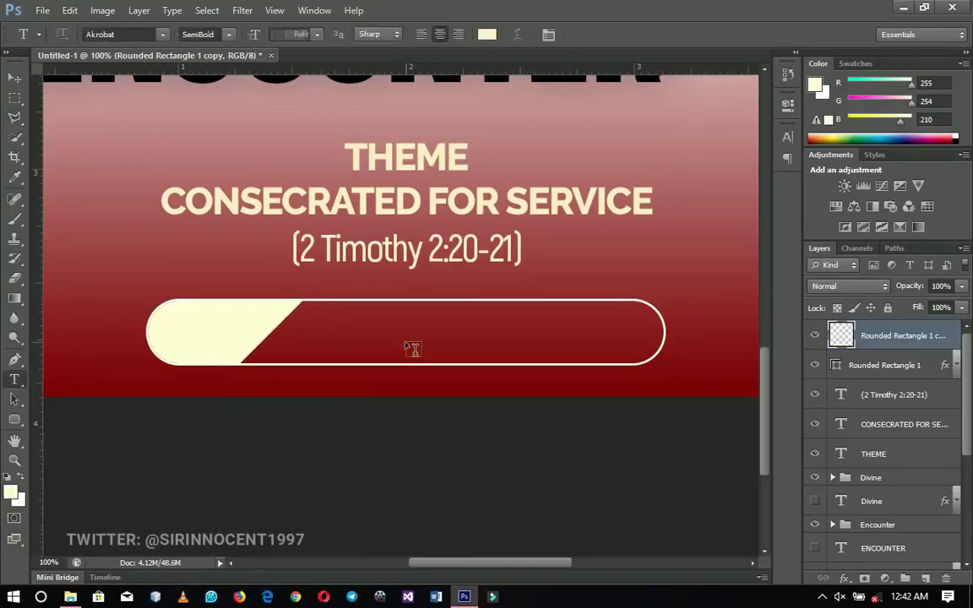
{"action": "left_click", "coordinate": [414, 337]}
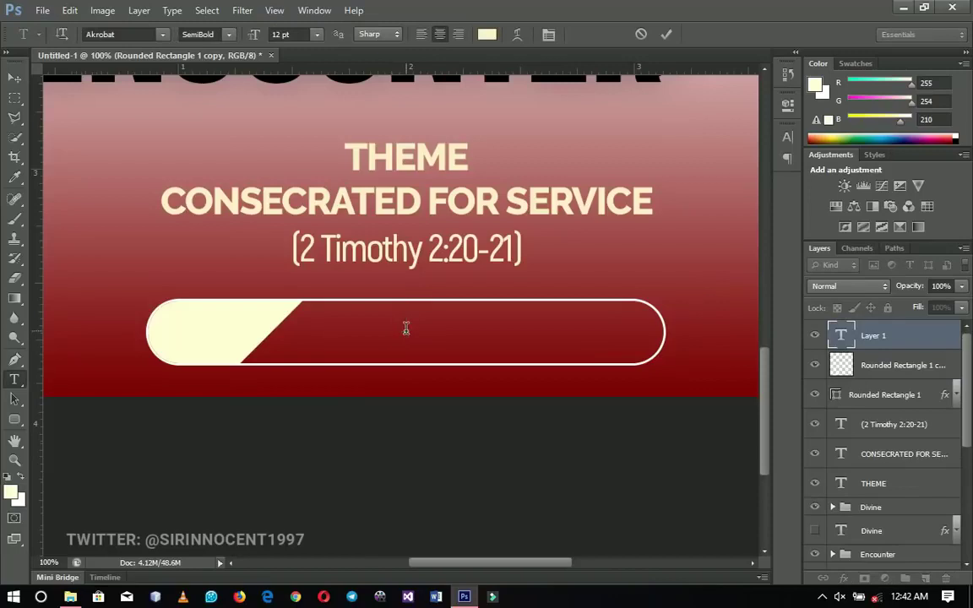
{"action": "type", "text": "LOADING"}
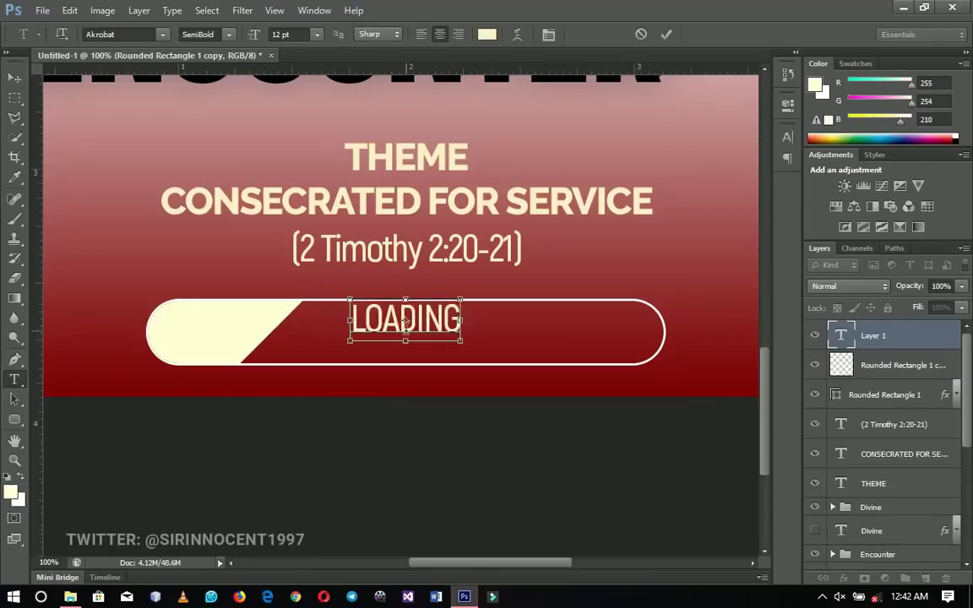
- Set the LOADING text's font to OCR A Extended and position it in the unfilled part of the bar
{"action": "key", "text": "ctrl+a"}
{"action": "left_click", "coordinate": [123, 35]}
{"action": "type", "text": "Oberon"}
{"action": "type", "text": "OCR"}
{"action": "key", "text": "Return"}
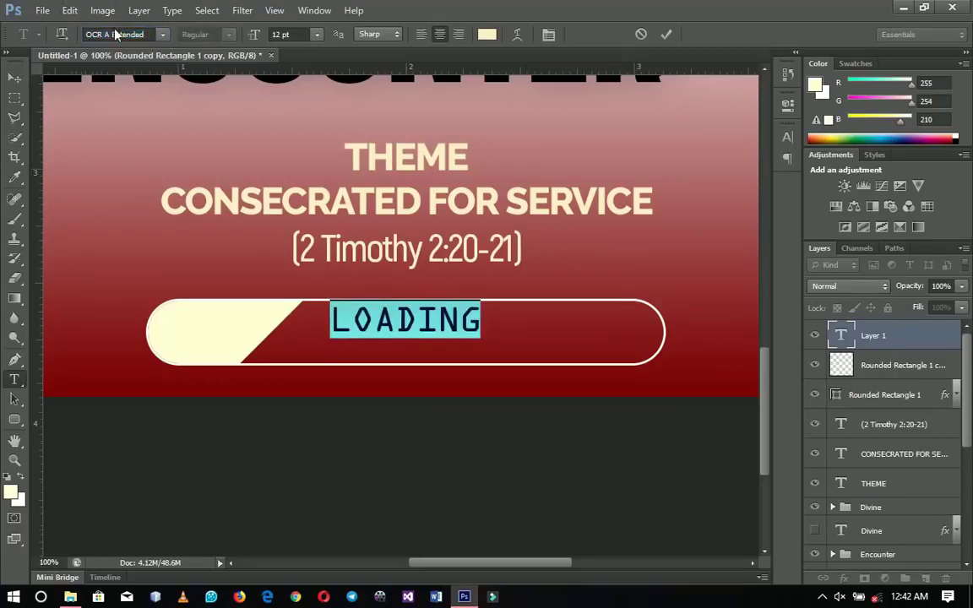
{"action": "key", "text": "ctrl+Return"}
{"action": "left_click_drag", "start_coordinate": [407, 324], "coordinate": [437, 336]}
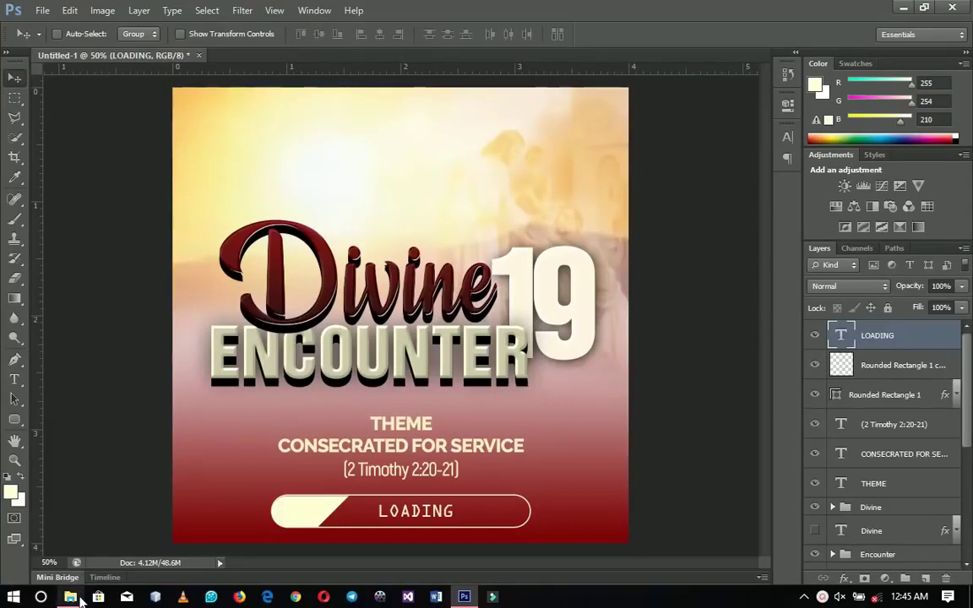
- Place the lens-flare-0000611 image from the Divine Encounter Loading resources folder onto the flyer
{"action": "left_click", "coordinate": [80, 600]}
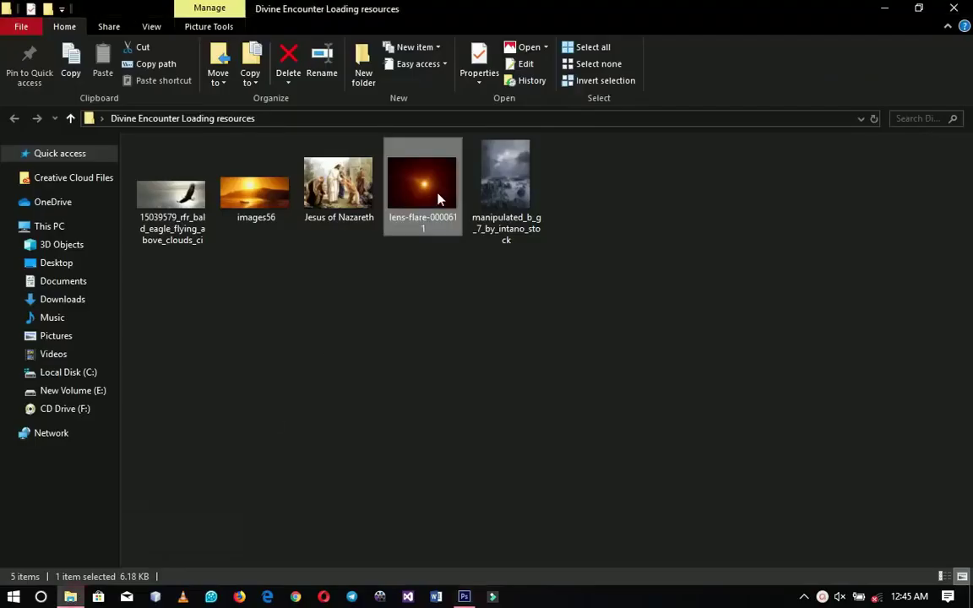
{"action": "mouse_move", "coordinate": [438, 197]}
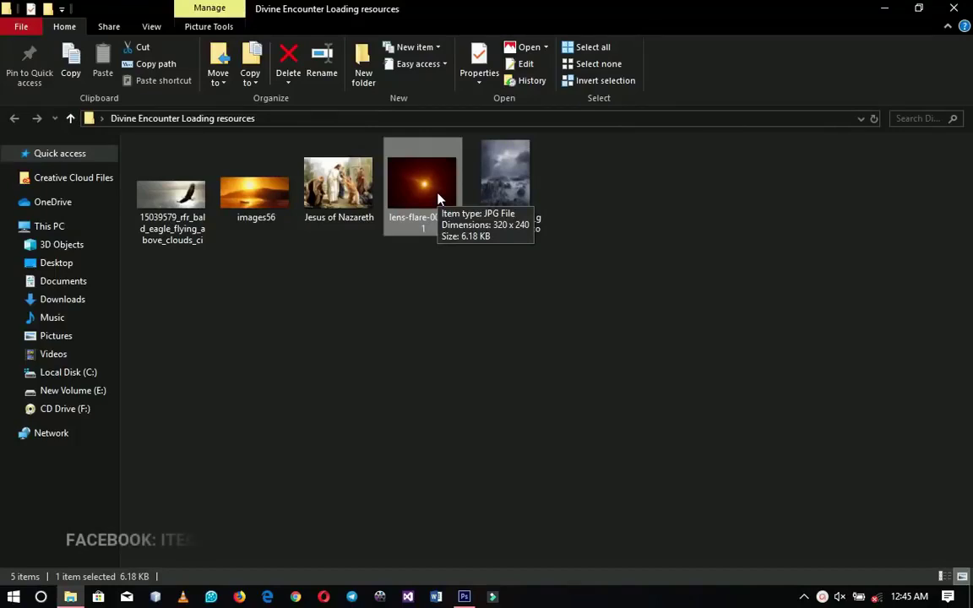
{"action": "left_click_drag", "start_coordinate": [437, 197], "coordinate": [408, 362]}
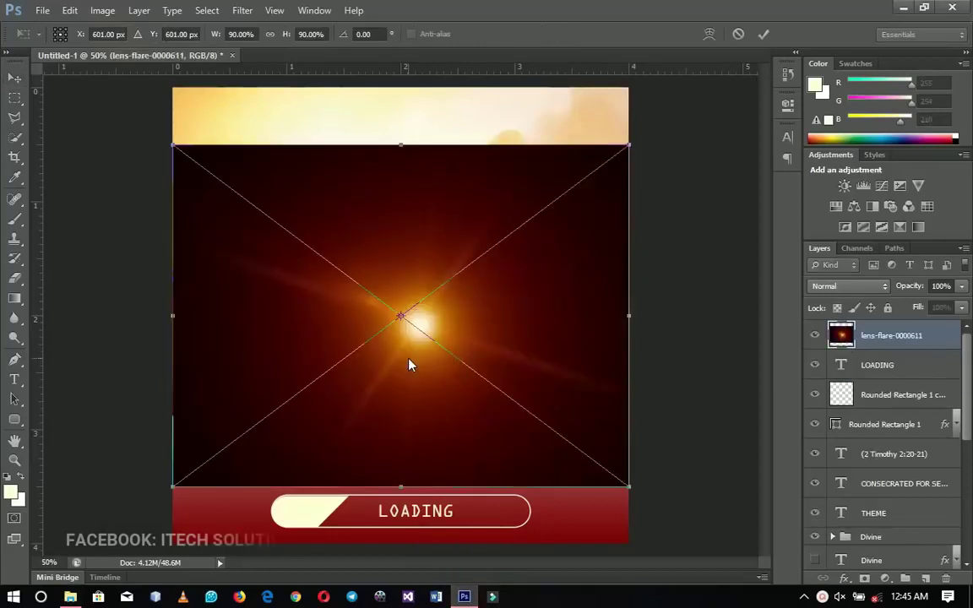
{"action": "key", "text": "Return"}
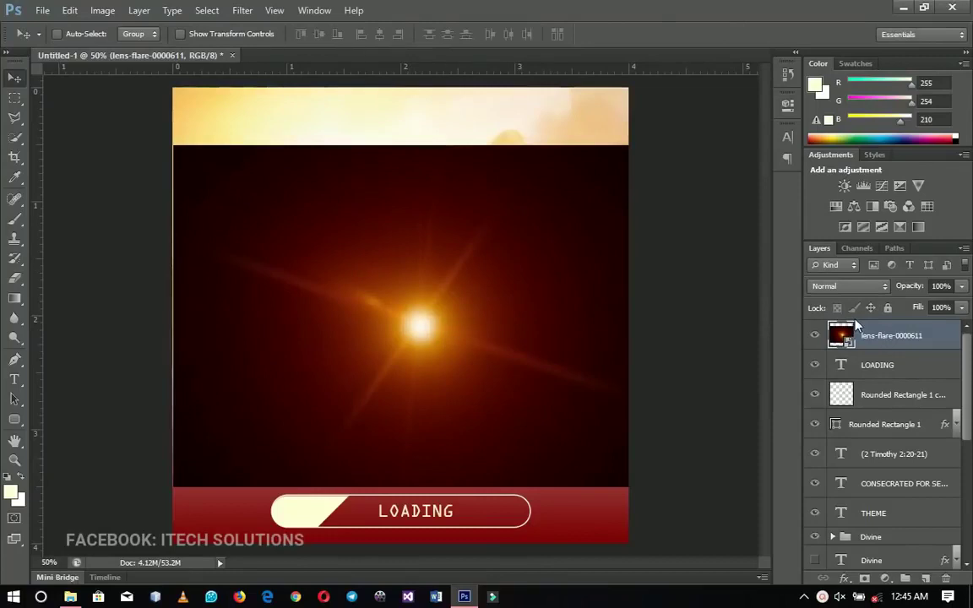
- Rasterize the lens flare layer and set its blend mode to Screen
{"action": "right_click", "coordinate": [884, 339]}
{"action": "left_click", "coordinate": [776, 213]}
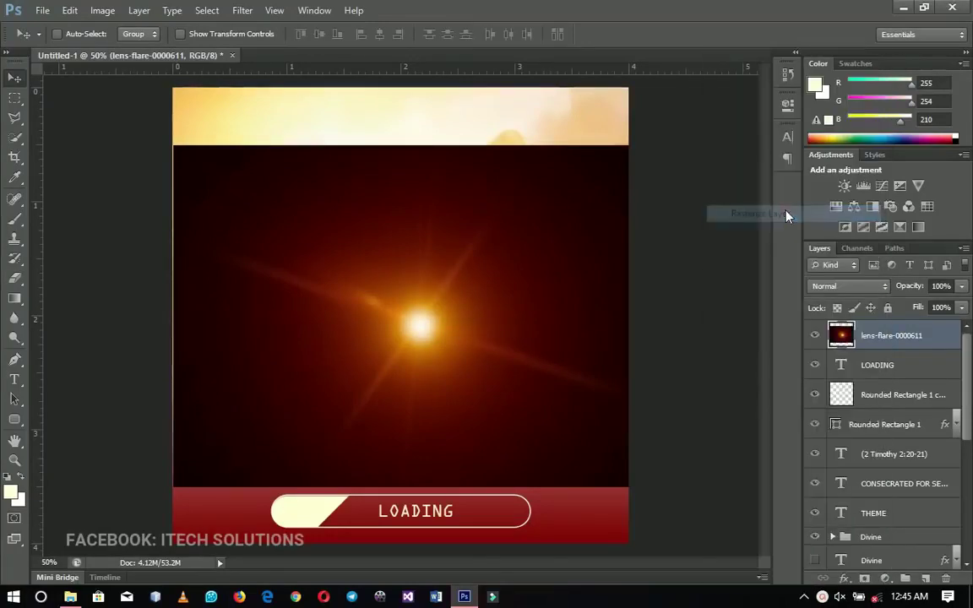
{"action": "left_click", "coordinate": [868, 291]}
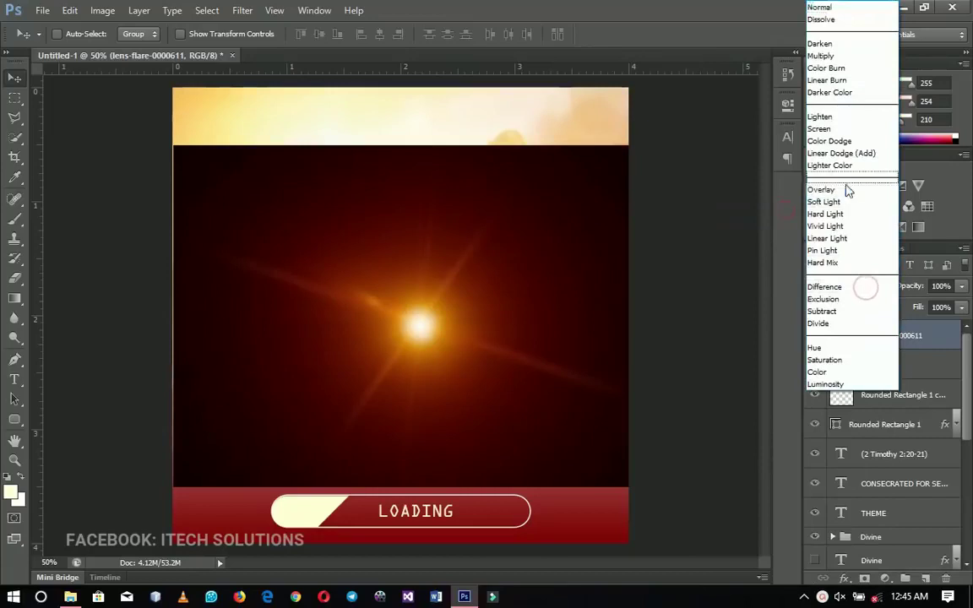
{"action": "left_click", "coordinate": [834, 127]}
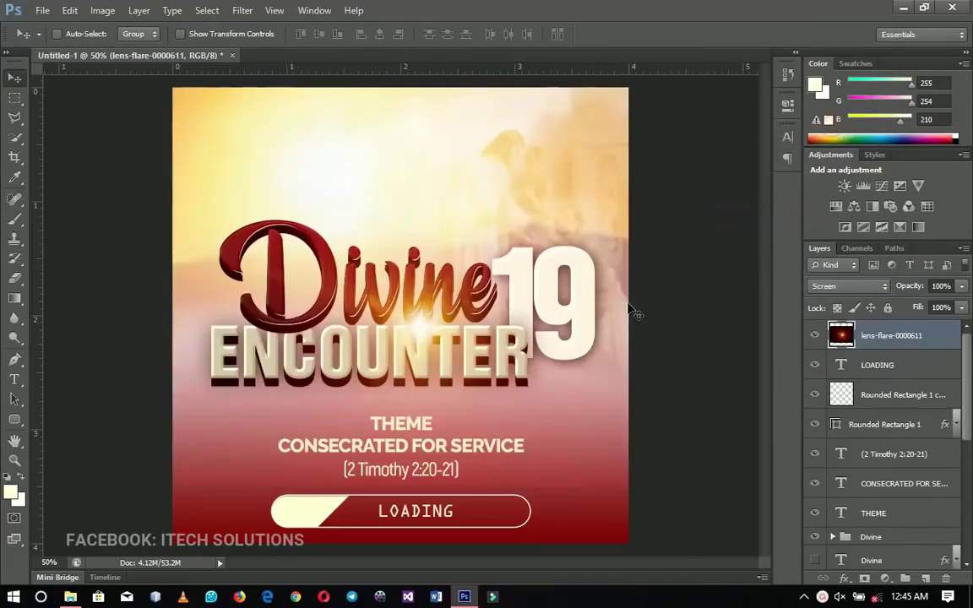
- Move the lens flare near the D of Divine and scale it to 141%
{"action": "left_click_drag", "start_coordinate": [638, 291], "coordinate": [545, 281]}
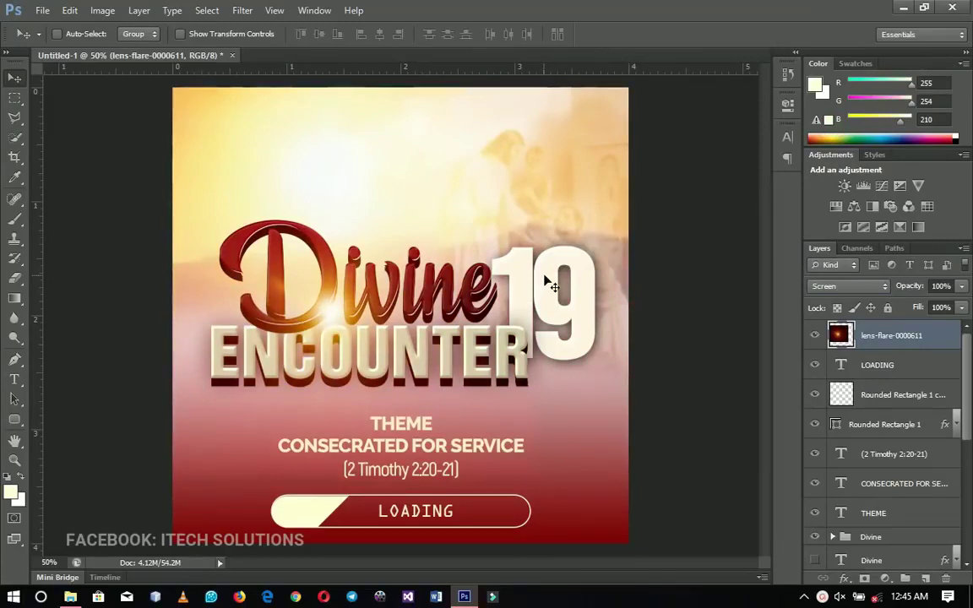
{"action": "key", "text": "ctrl+t"}
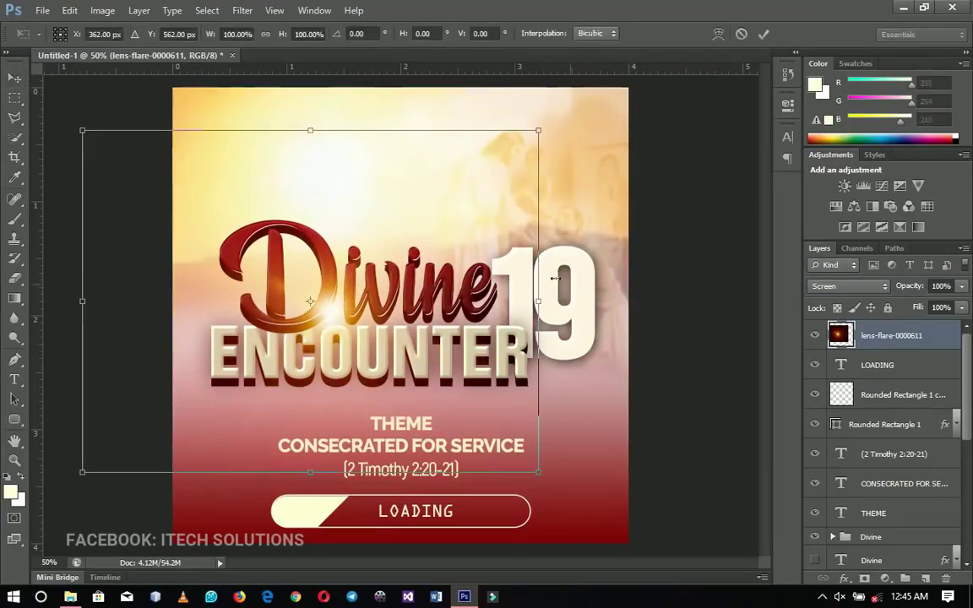
{"action": "left_click_drag", "start_coordinate": [537, 473], "coordinate": [633, 538]}
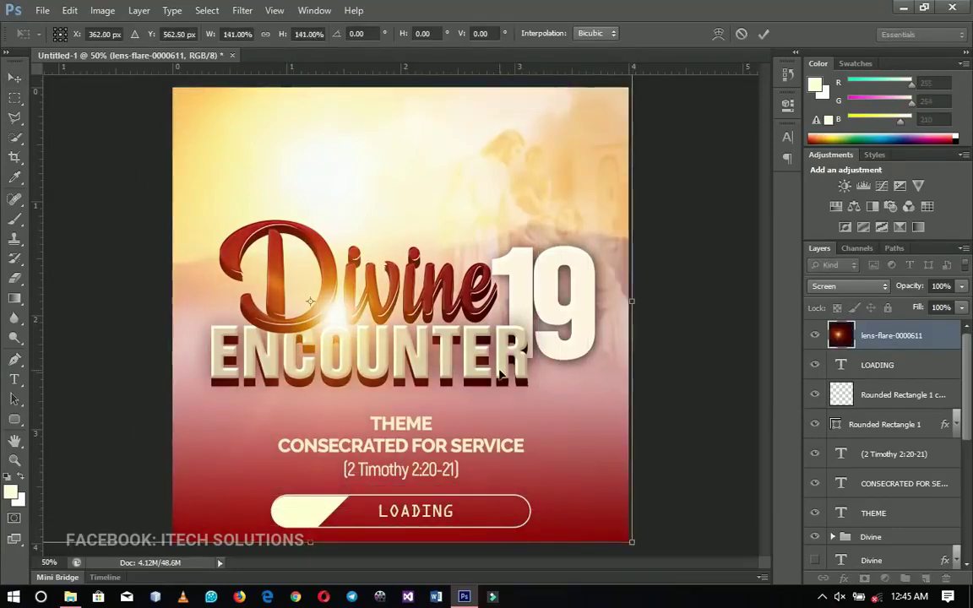
{"action": "key", "text": "Return"}
{"action": "left_click_drag", "start_coordinate": [469, 359], "coordinate": [486, 346]}
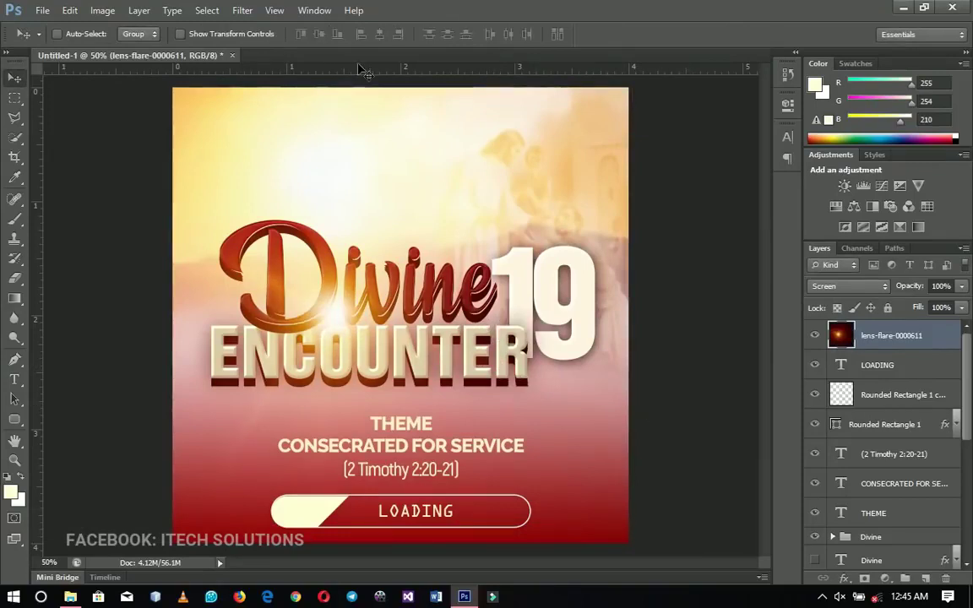
- Apply a Gaussian Blur with a radius of 31.9 pixels to the lens flare
{"action": "left_click", "coordinate": [242, 10]}
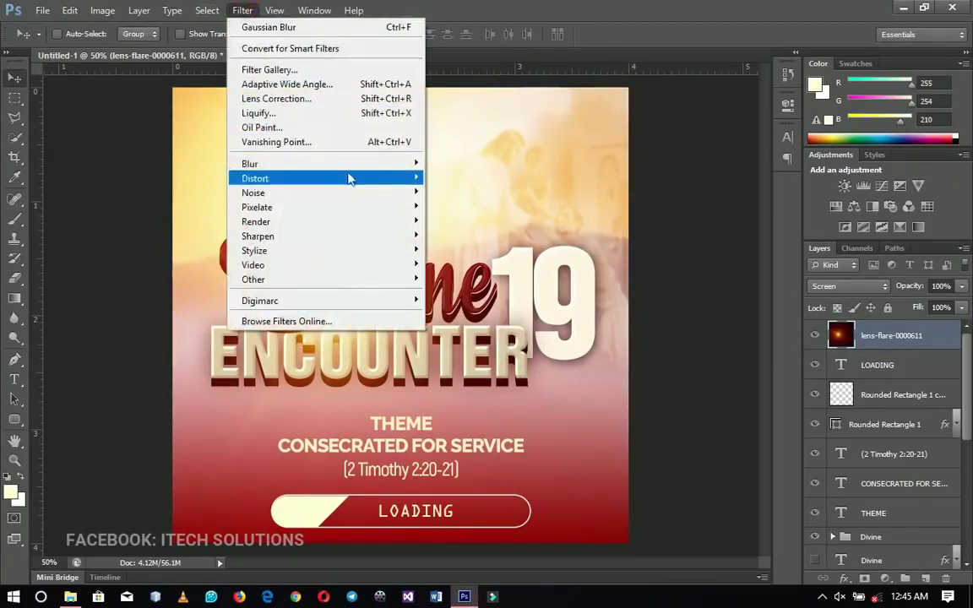
{"action": "mouse_move", "coordinate": [369, 164]}
{"action": "left_click", "coordinate": [481, 272]}
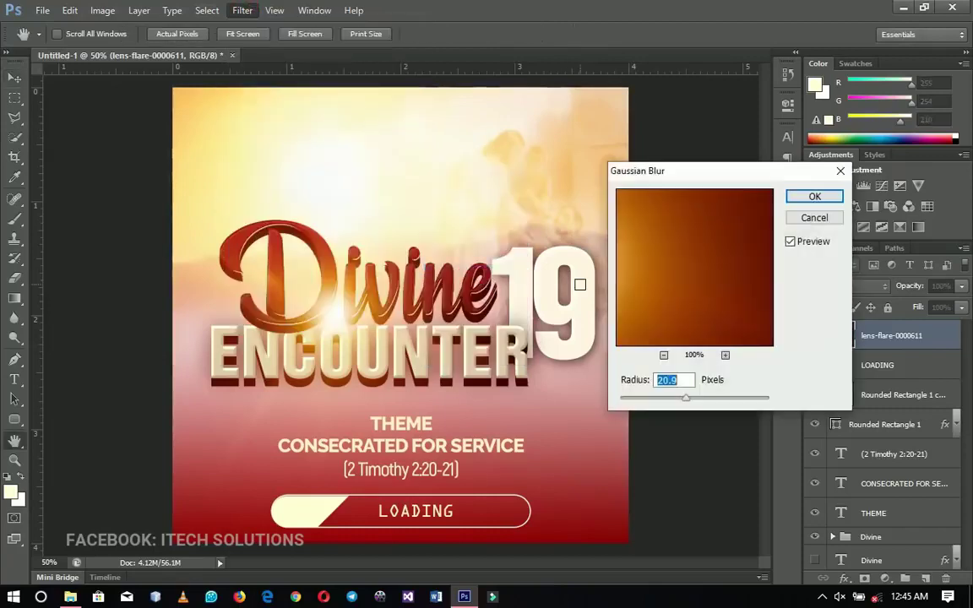
{"action": "left_click_drag", "start_coordinate": [692, 404], "coordinate": [691, 399]}
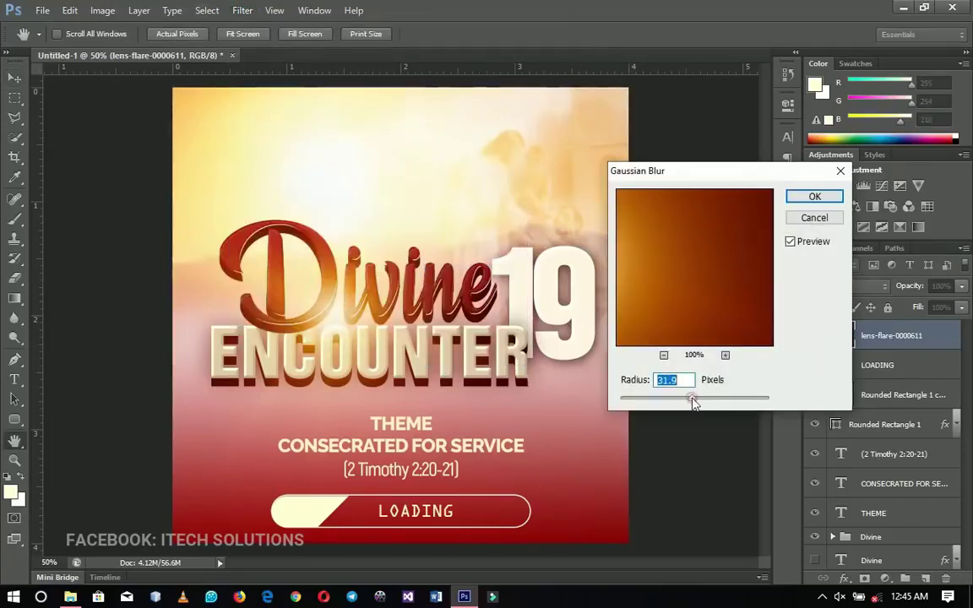
{"action": "left_click", "coordinate": [812, 197]}
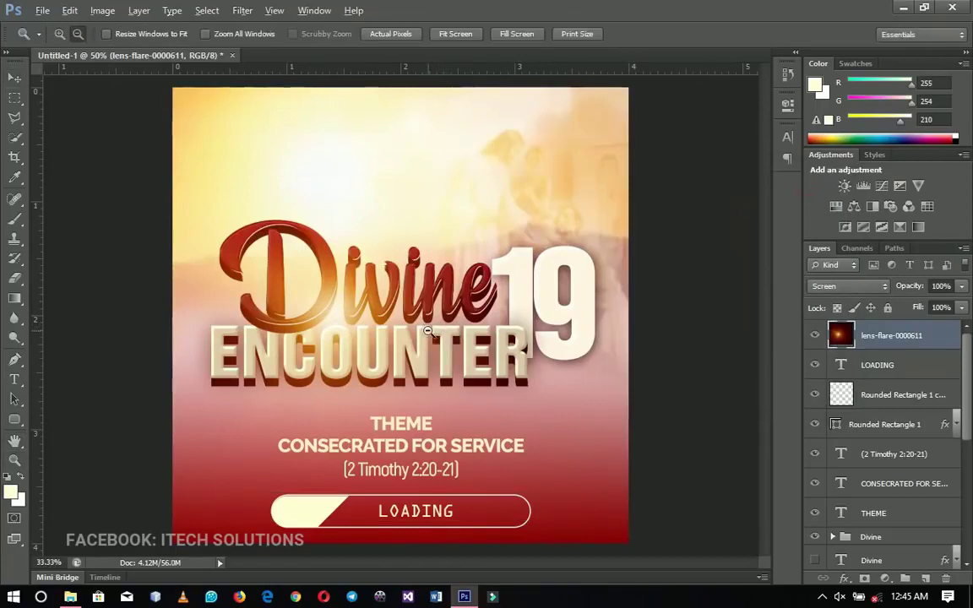
- Enlarge the blurred lens flare to about 110% so that it extends past the canvas edges
{"action": "left_click", "coordinate": [390, 302], "text": "alt"}
{"action": "key", "text": "ctrl+t"}
{"action": "mouse_move", "coordinate": [554, 470]}
{"action": "left_mouse_down"}
{"action": "mouse_move", "coordinate": [572, 486]}
{"action": "mouse_move", "coordinate": [563, 478]}
{"action": "left_mouse_up"}
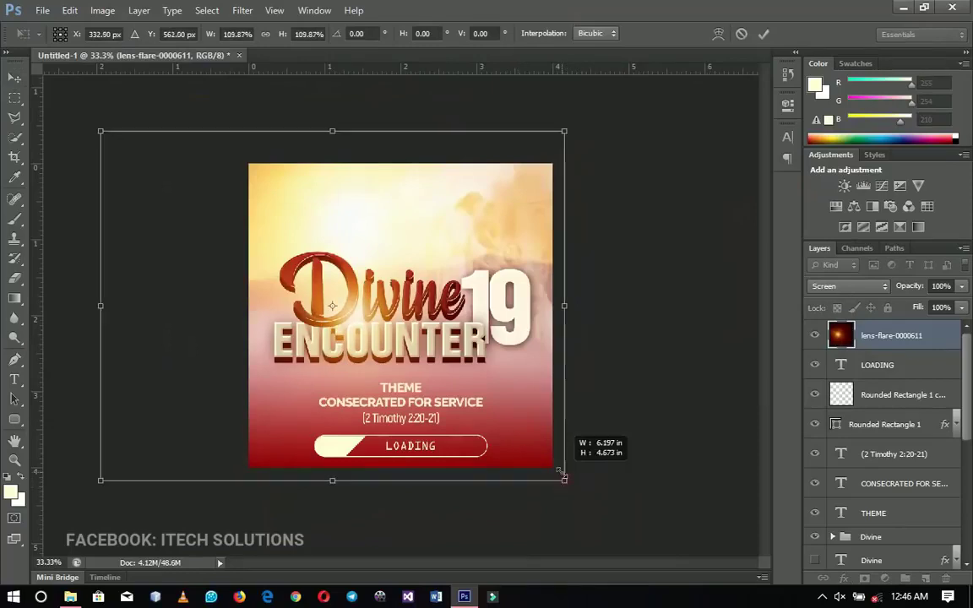
{"action": "key", "text": "Return"}
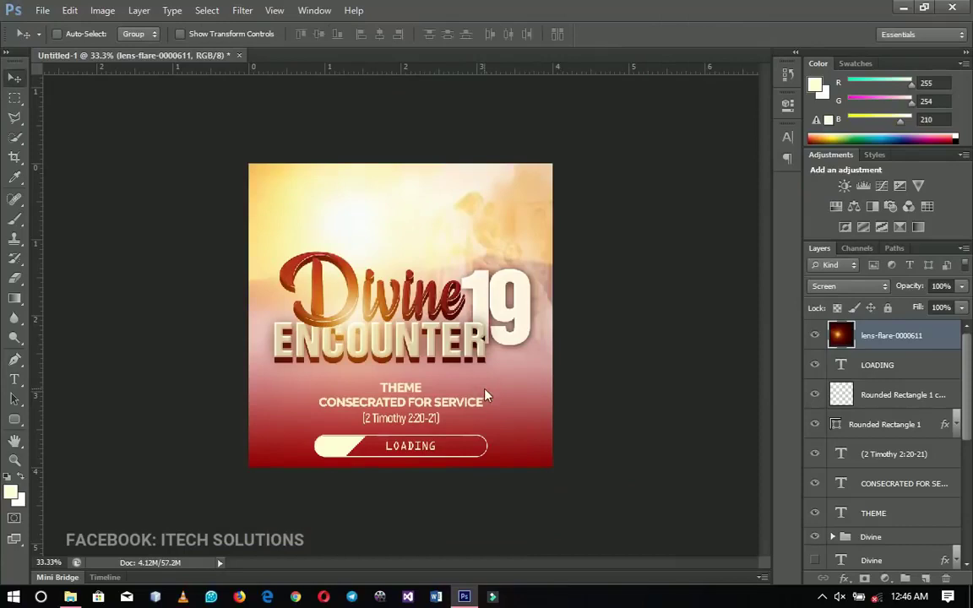
- Duplicate the lens flare, move the copy over the 19 and scale it down slightly
{"action": "key", "text": "ctrl+j"}
{"action": "left_click_drag", "start_coordinate": [384, 338], "coordinate": [525, 293]}
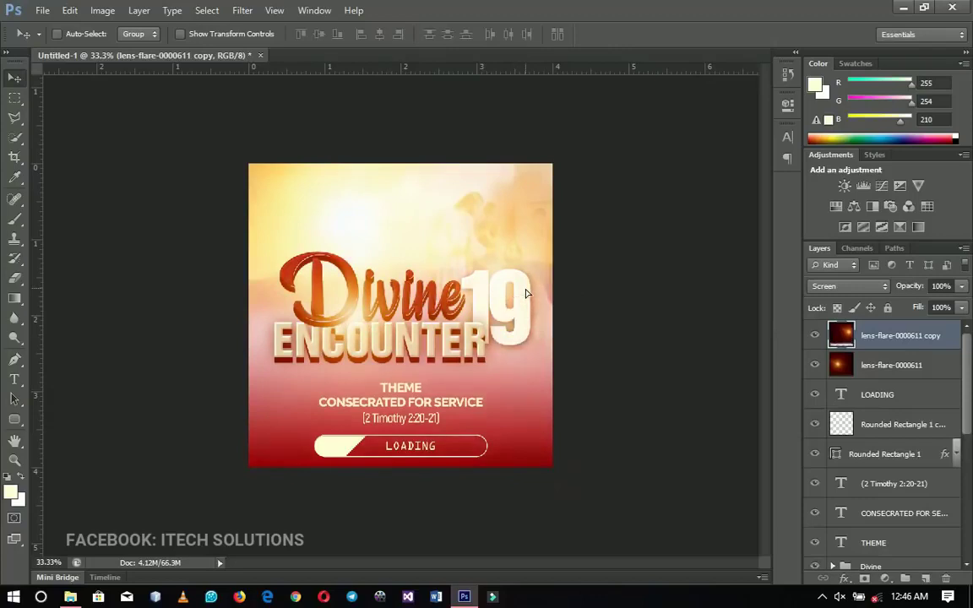
{"action": "key", "text": "ctrl+t"}
{"action": "mouse_move", "coordinate": [713, 452]}
{"action": "left_mouse_down"}
{"action": "mouse_move", "coordinate": [681, 433]}
{"action": "mouse_move", "coordinate": [701, 441]}
{"action": "left_mouse_up"}
{"action": "double_click", "coordinate": [529, 366]}
{"action": "key", "text": "z"}
{"action": "left_click", "coordinate": [424, 292]}
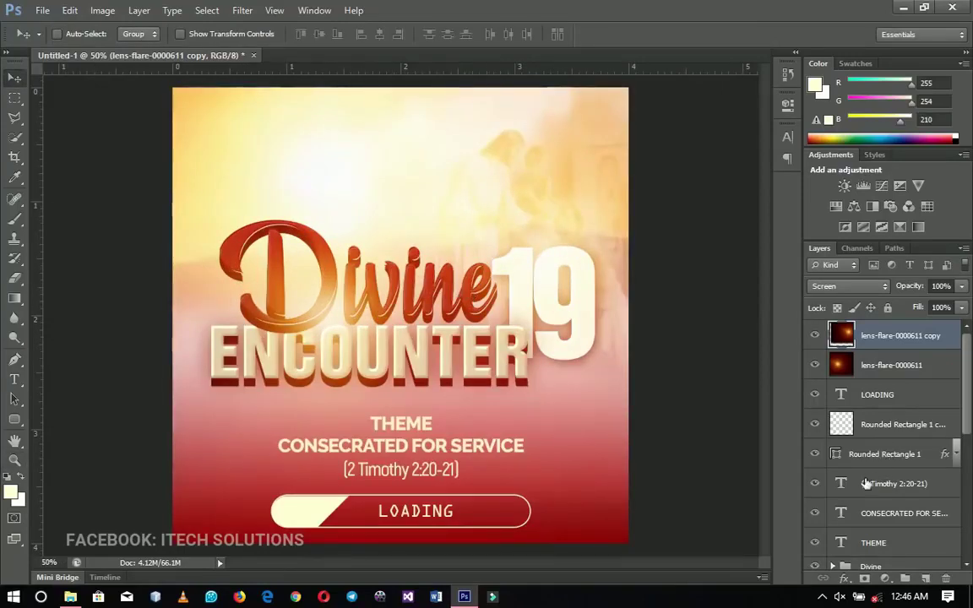
- Add a Curves adjustment layer above the flares and pull the RGB curve's midpoint down to deepen the colours
{"action": "left_click", "coordinate": [885, 580]}
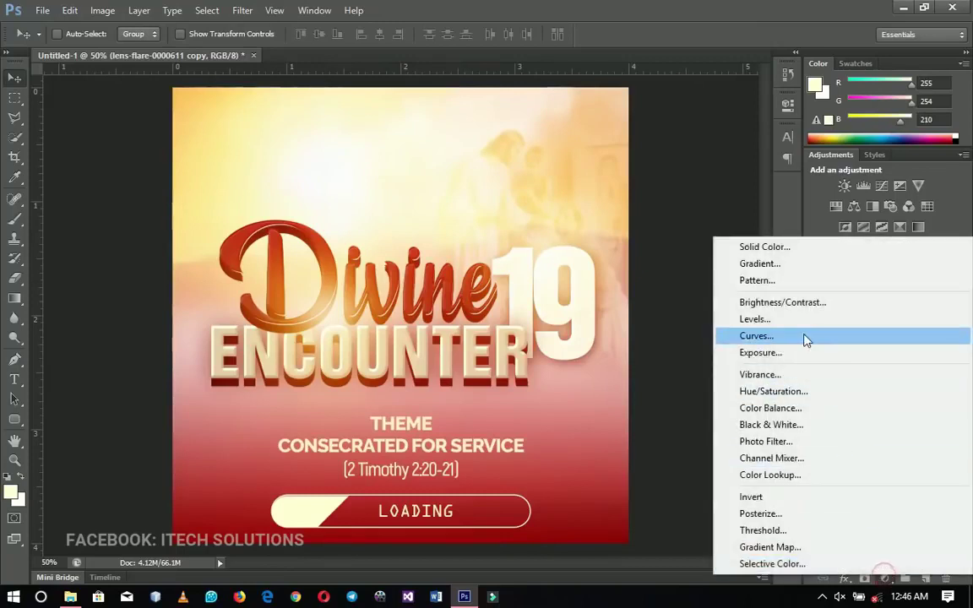
{"action": "left_click", "coordinate": [755, 336]}
{"action": "left_click_drag", "start_coordinate": [670, 252], "coordinate": [689, 266]}
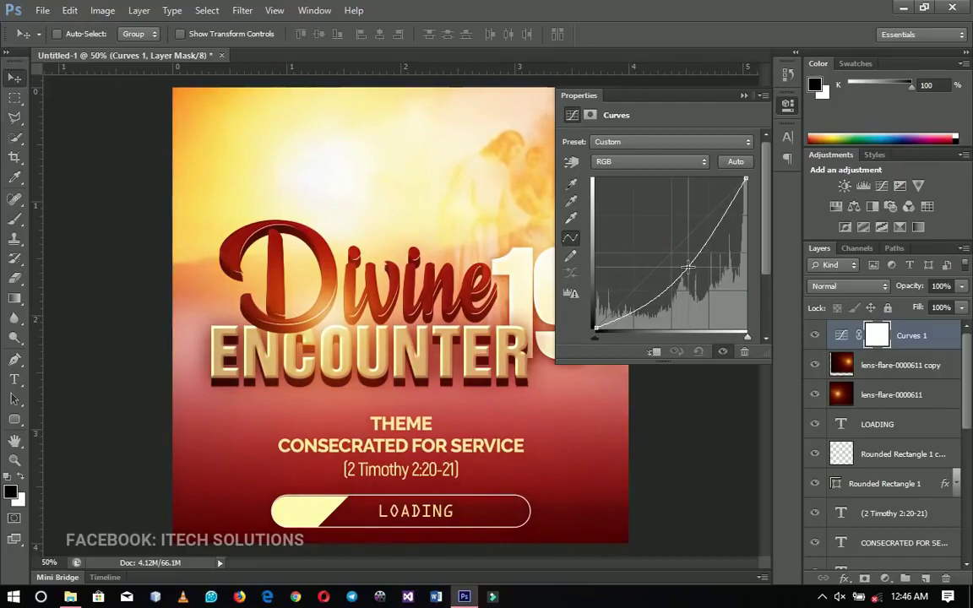
{"action": "left_click_drag", "start_coordinate": [689, 267], "coordinate": [689, 272]}
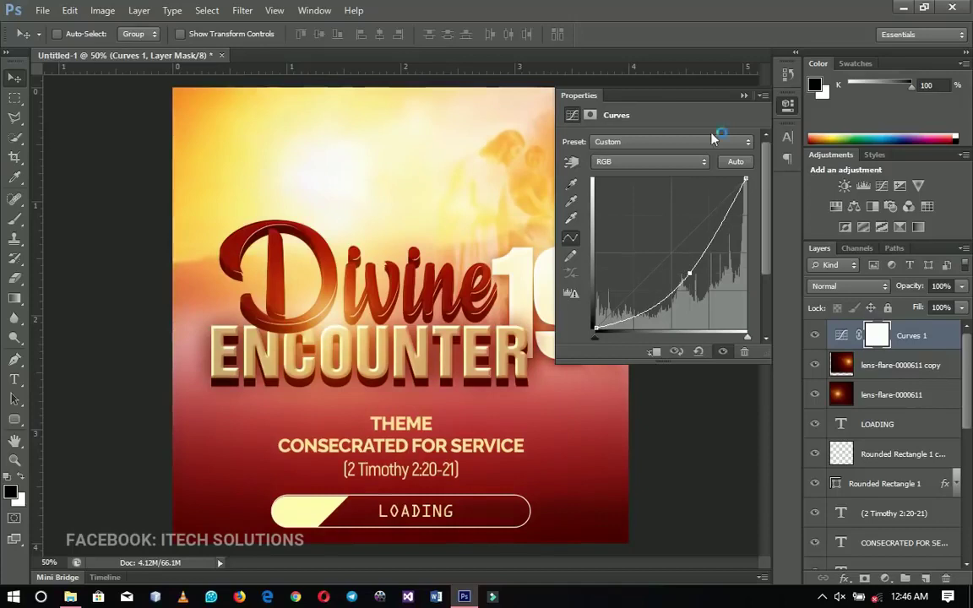
{"action": "left_click", "coordinate": [743, 96]}
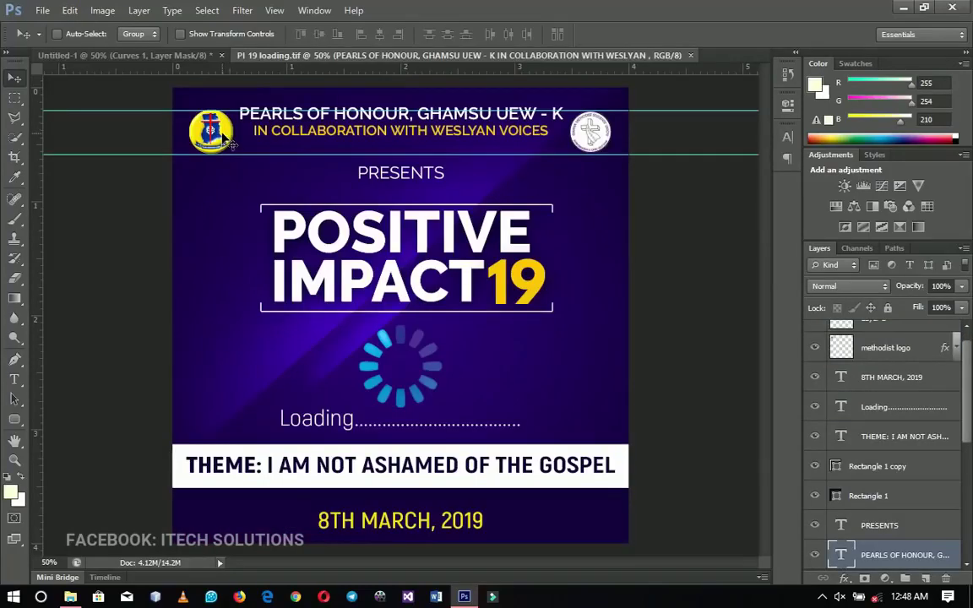
- Copy the methodist logo and Layer 2 logo from PI 19 loading.tif into the flyer
{"action": "left_click", "coordinate": [889, 347]}
{"action": "scroll", "coordinate": [968, 344], "scroll_direction": "up", "scroll_amount": 1}
{"action": "left_click", "coordinate": [867, 336]}
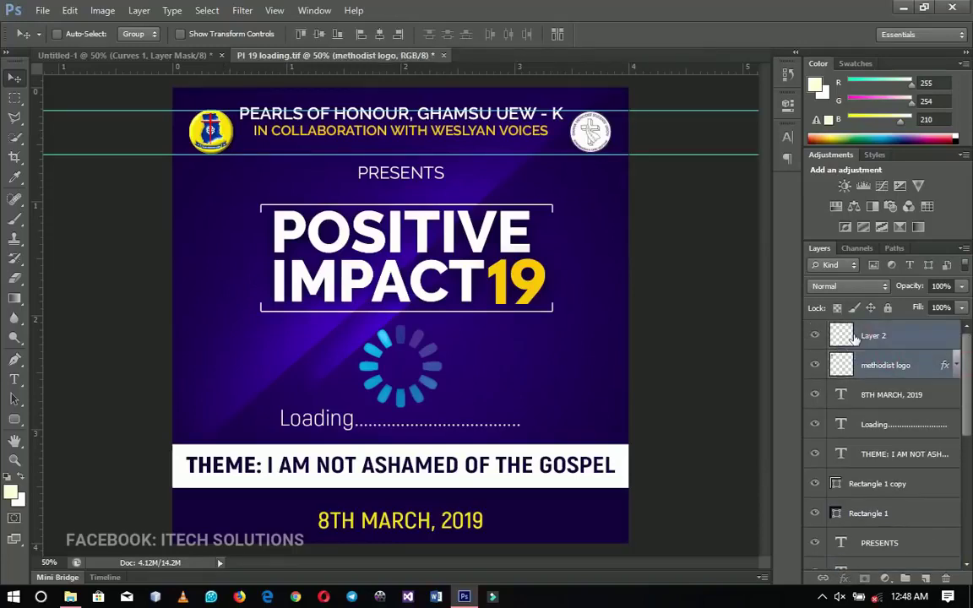
{"action": "left_click_drag", "start_coordinate": [211, 131], "coordinate": [387, 284]}
{"action": "left_click_drag", "start_coordinate": [270, 191], "coordinate": [505, 190]}
- Move the methodist logo into the flyer's upper-left corner
{"action": "right_click", "coordinate": [242, 174]}
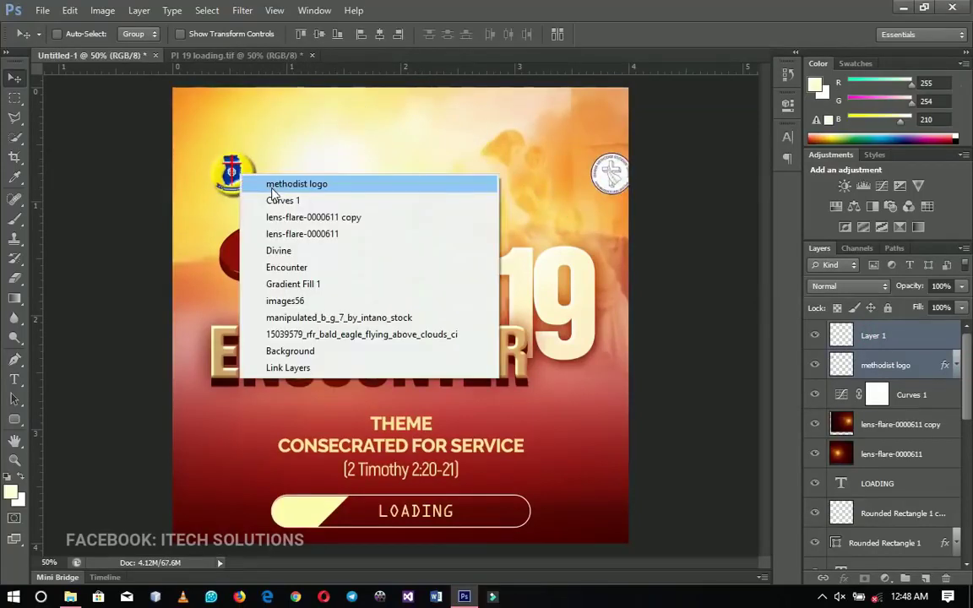
{"action": "left_click", "coordinate": [272, 187]}
{"action": "left_click_drag", "start_coordinate": [254, 201], "coordinate": [236, 151]}
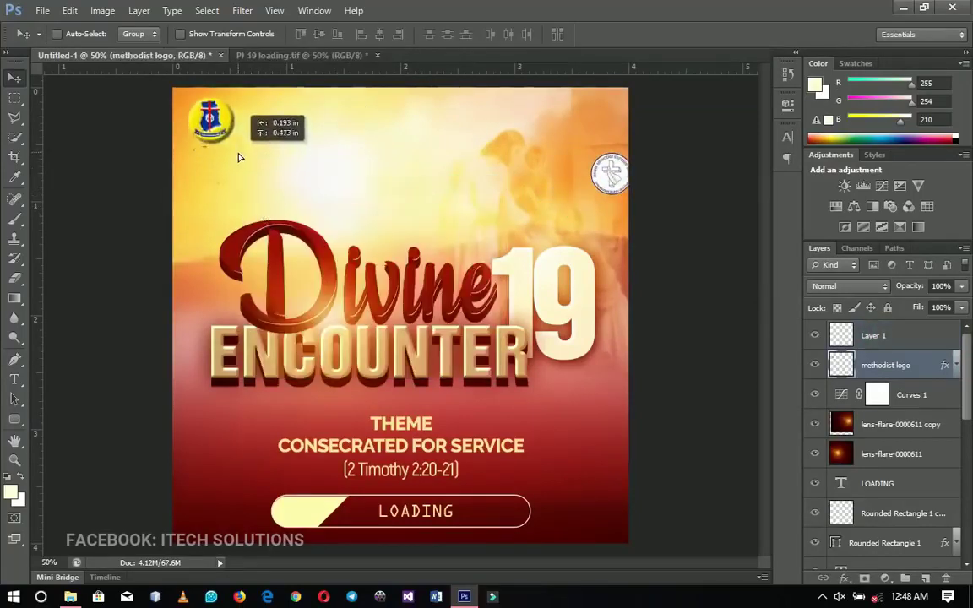
- Move the white round logo just below the methodist logo and nudge it left into place
{"action": "right_click", "coordinate": [615, 189]}
{"action": "left_click", "coordinate": [617, 185]}
{"action": "left_click_drag", "start_coordinate": [611, 185], "coordinate": [239, 157]}
{"action": "key", "text": "Left"}
{"action": "key", "text": "Left"}
{"action": "key", "text": "Left"}
{"action": "key", "text": "Left"}
{"action": "key", "text": "Left"}
{"action": "key", "text": "Left"}
{"action": "key", "text": "Left"}
{"action": "key", "text": "Left"}
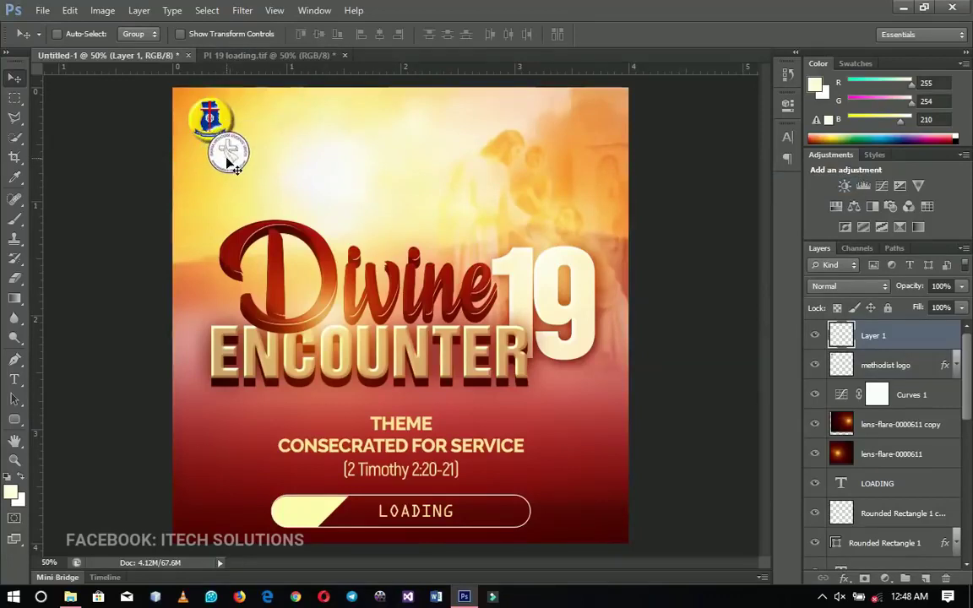
{"action": "key", "text": "Left"}
{"action": "key", "text": "Left"}
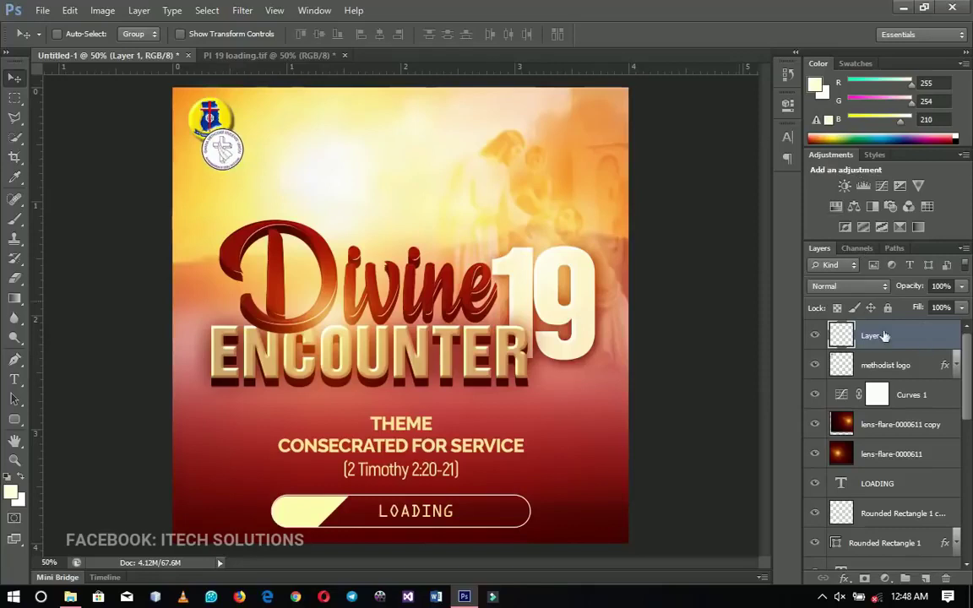
- Copy the Highlight copy 26 layer from PI 19 loading.tif into the flyer, placing it just above Rounded Rectangle 1
{"action": "left_click", "coordinate": [309, 57]}
{"action": "right_click", "coordinate": [331, 329]}
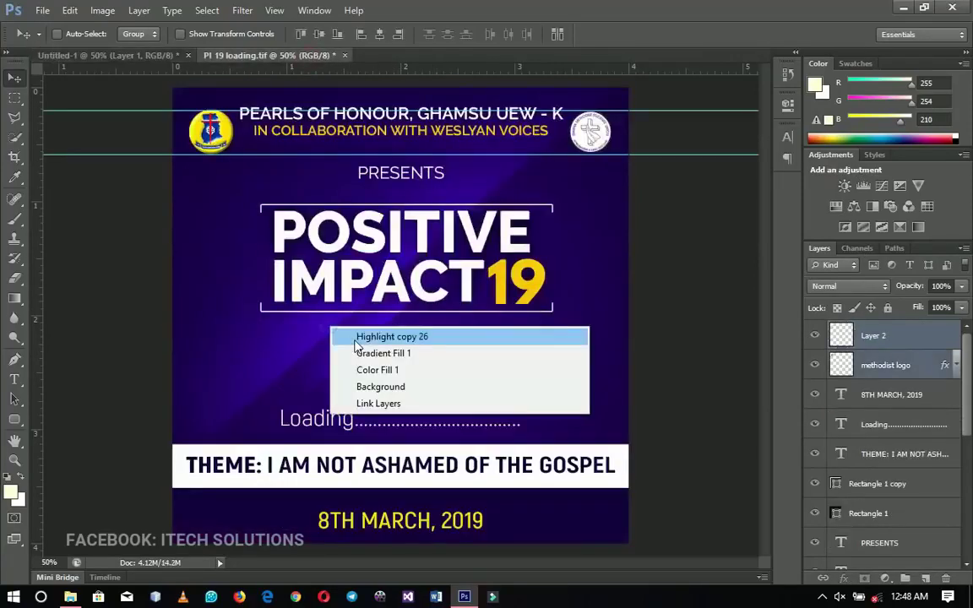
{"action": "left_click", "coordinate": [355, 337]}
{"action": "left_click", "coordinate": [106, 55]}
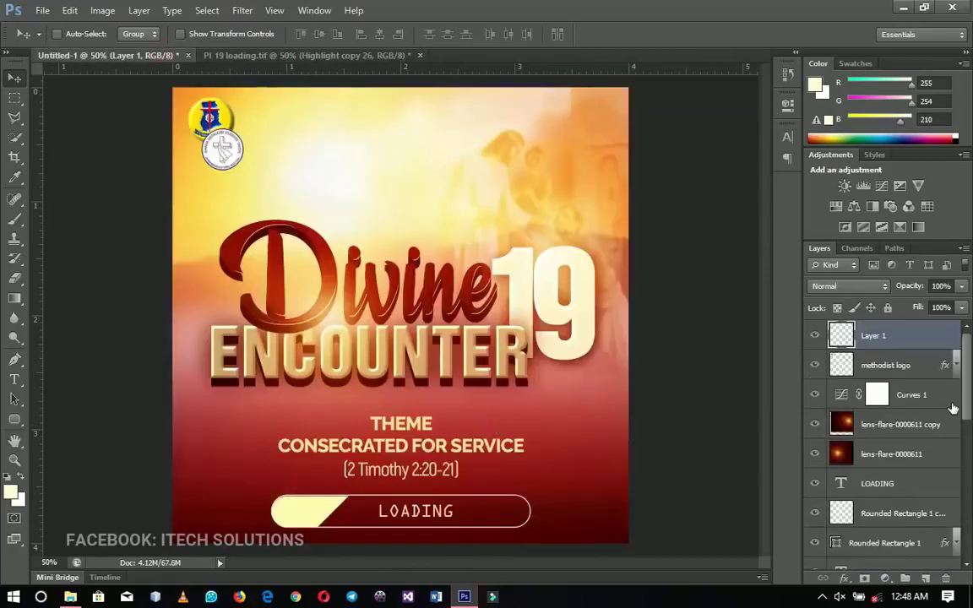
{"action": "scroll", "coordinate": [969, 382], "scroll_direction": "down", "scroll_amount": 3}
{"action": "left_click", "coordinate": [900, 418]}
{"action": "left_click", "coordinate": [884, 446]}
{"action": "scroll", "coordinate": [960, 417], "scroll_direction": "up", "scroll_amount": 1}
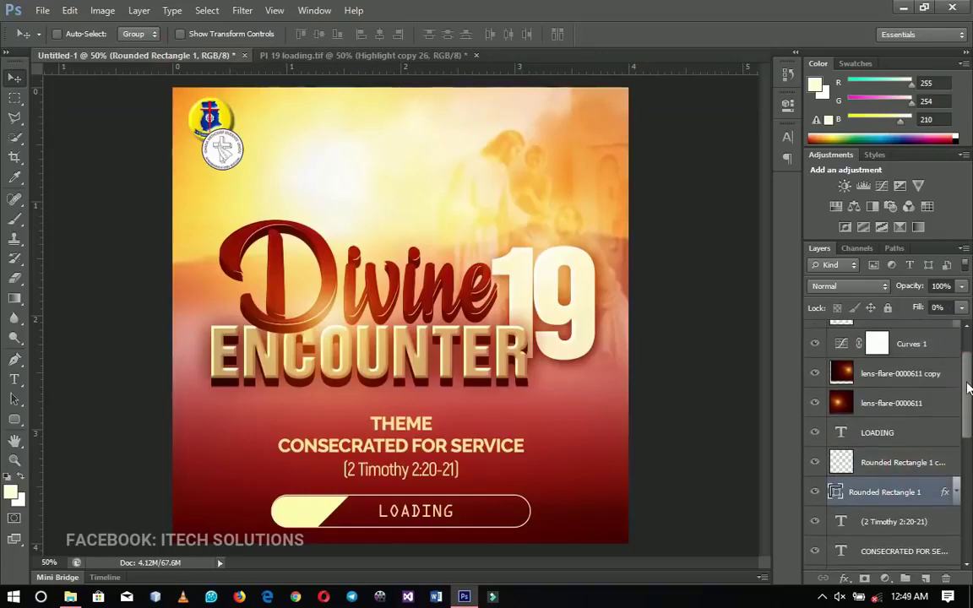
{"action": "left_click", "coordinate": [302, 53]}
{"action": "mouse_move", "coordinate": [429, 313]}
{"action": "left_mouse_down"}
{"action": "mouse_move", "coordinate": [253, 46]}
{"action": "mouse_move", "coordinate": [226, 62]}
{"action": "mouse_move", "coordinate": [338, 279]}
{"action": "mouse_move", "coordinate": [372, 291]}
{"action": "mouse_move", "coordinate": [445, 400]}
{"action": "mouse_move", "coordinate": [430, 397]}
{"action": "mouse_move", "coordinate": [438, 372]}
{"action": "left_mouse_up"}
- Scale the diagonal highlight to about 73.6%, rotate it about -4.1° and position it across the flyer's lower-left area
{"action": "key", "text": "ctrl+t"}
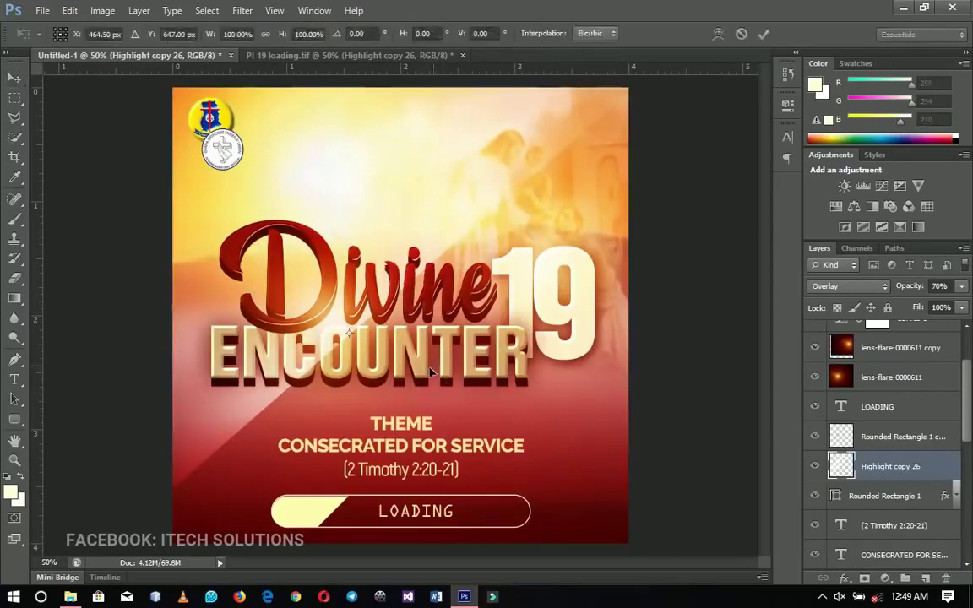
{"action": "left_click", "coordinate": [427, 353], "text": "alt"}
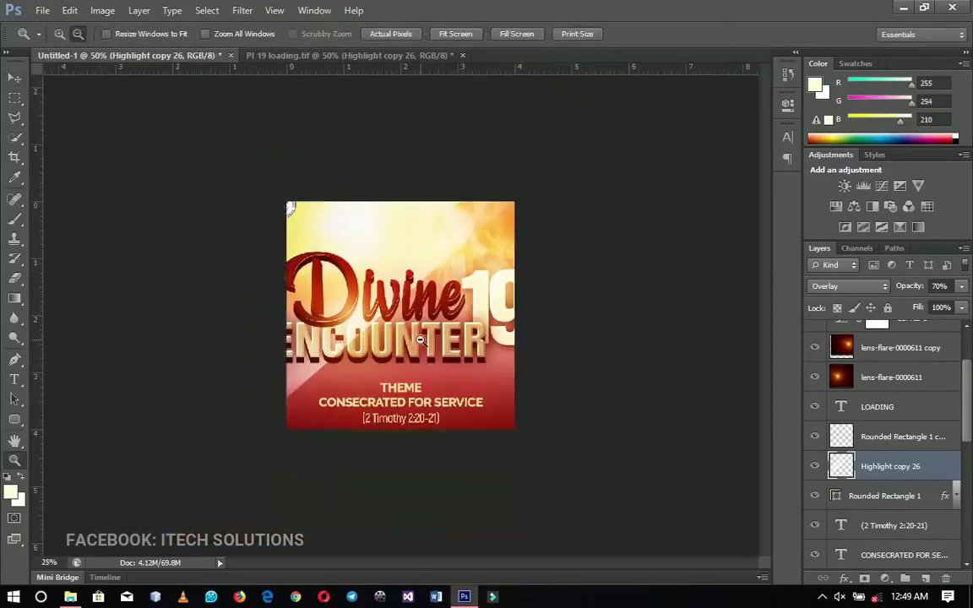
{"action": "left_click_drag", "start_coordinate": [611, 116], "coordinate": [547, 169]}
{"action": "left_click_drag", "start_coordinate": [522, 303], "coordinate": [569, 265]}
{"action": "key", "text": "Return"}
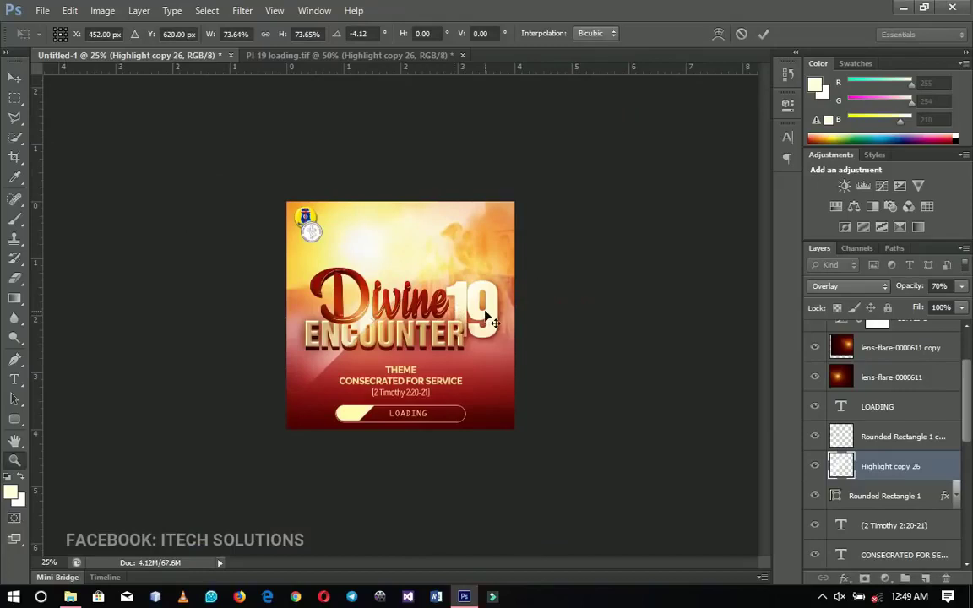
- Duplicate the diagonal highlight and offset the copy slightly down and to the right
{"action": "key", "text": "ctrl+j"}
{"action": "key", "text": "v"}
{"action": "left_click_drag", "start_coordinate": [433, 328], "coordinate": [450, 342]}
- Duplicate the offset highlight again, scale this copy to about 58% and shift it right to form a third light streak
{"action": "key", "text": "ctrl+j"}
{"action": "key", "text": "ctrl+t"}
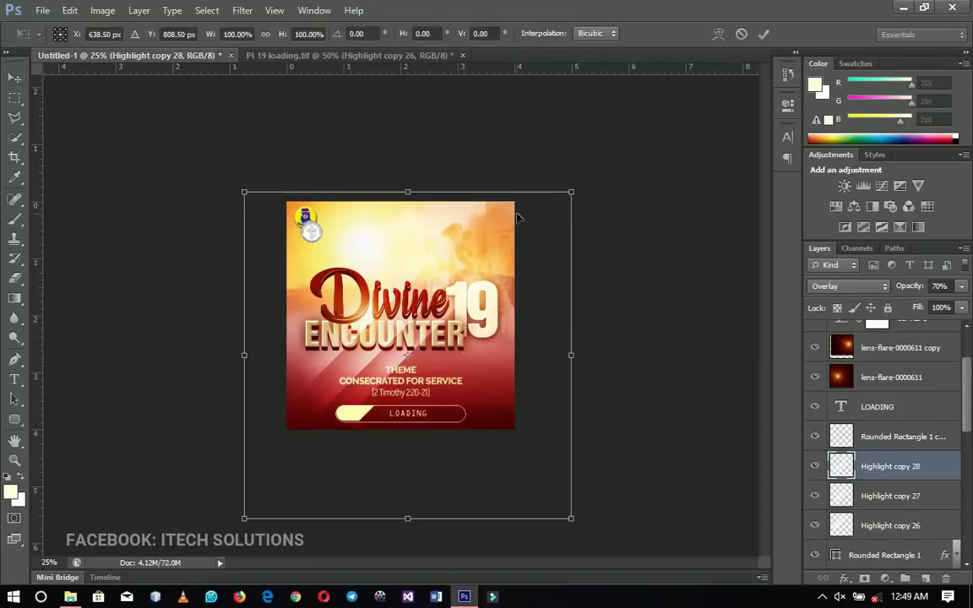
{"action": "left_click_drag", "start_coordinate": [571, 193], "coordinate": [502, 258]}
{"action": "left_click_drag", "start_coordinate": [449, 339], "coordinate": [476, 317]}
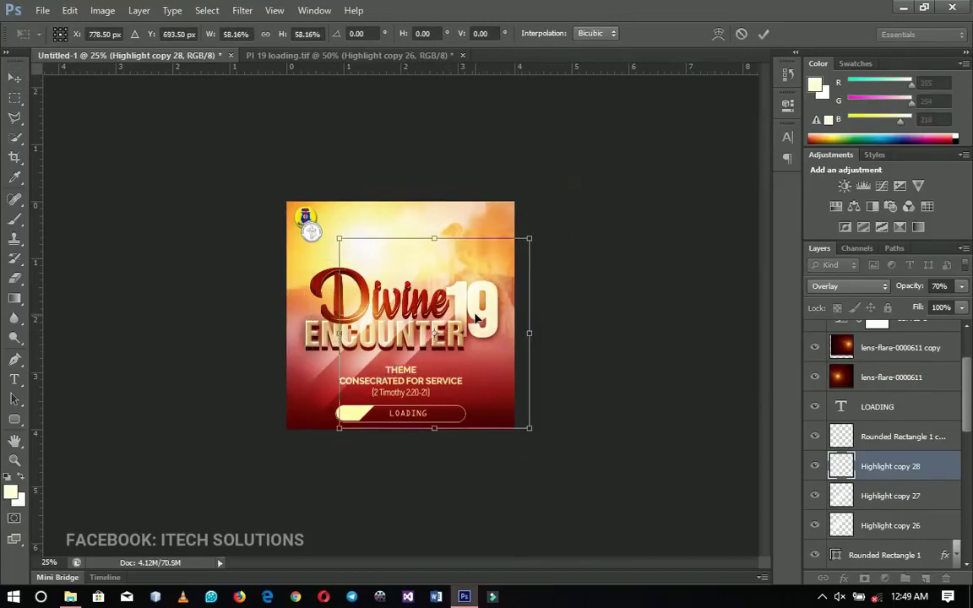
{"action": "key", "text": "Return"}
{"action": "key", "text": "ctrl+0"}
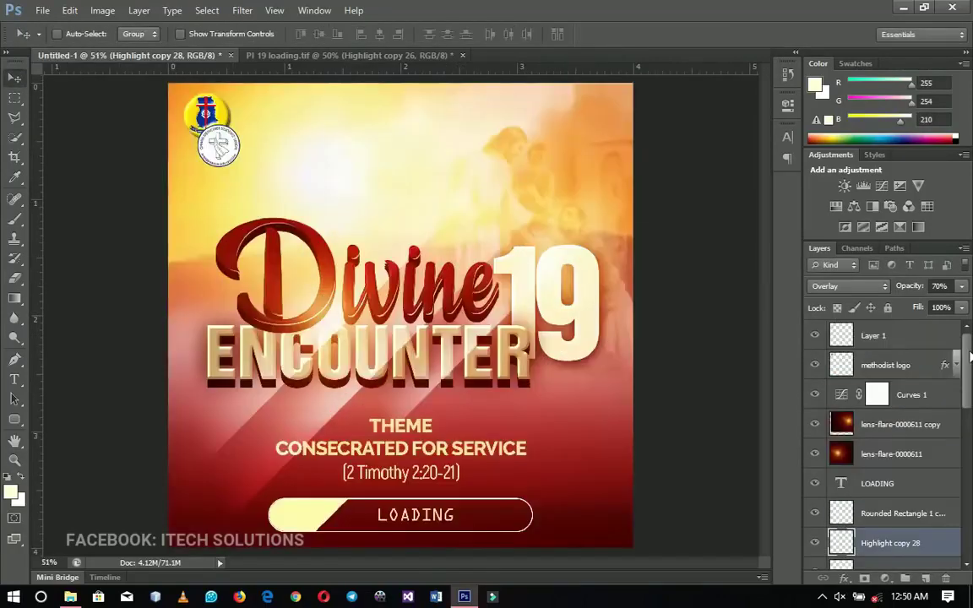
- Add a top text layer reading "GHANA METHODISTS' UNION" and "UEW - K LOCAL" on two lines in 25 pt Akrobat ExtraBold
{"action": "left_click", "coordinate": [916, 339]}
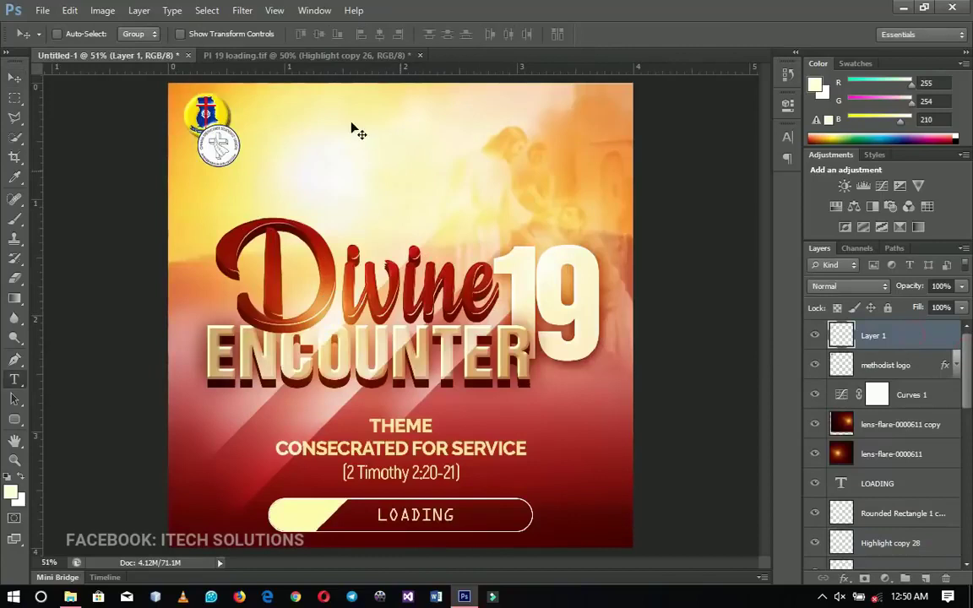
{"action": "key", "text": "t"}
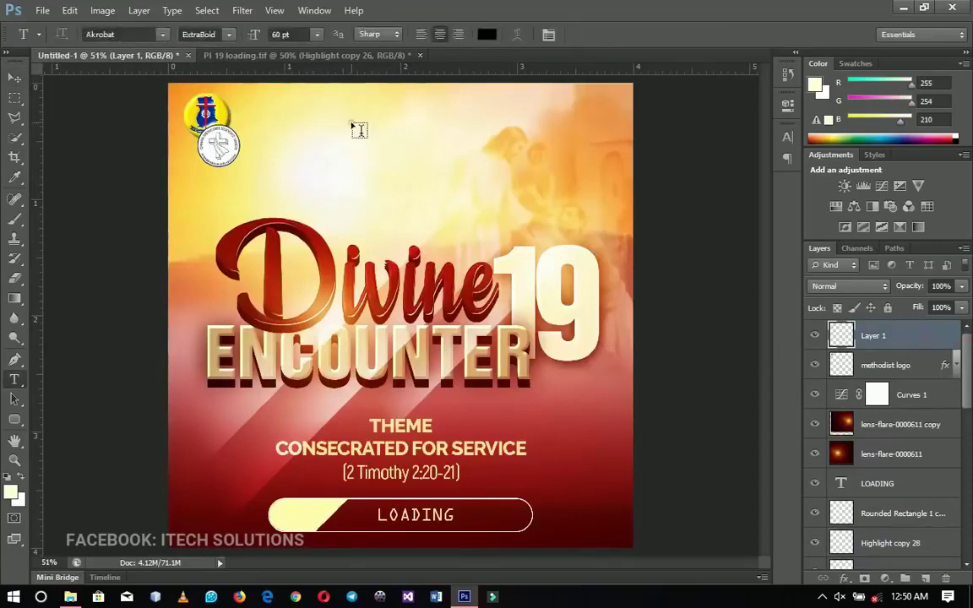
{"action": "left_click", "coordinate": [358, 127]}
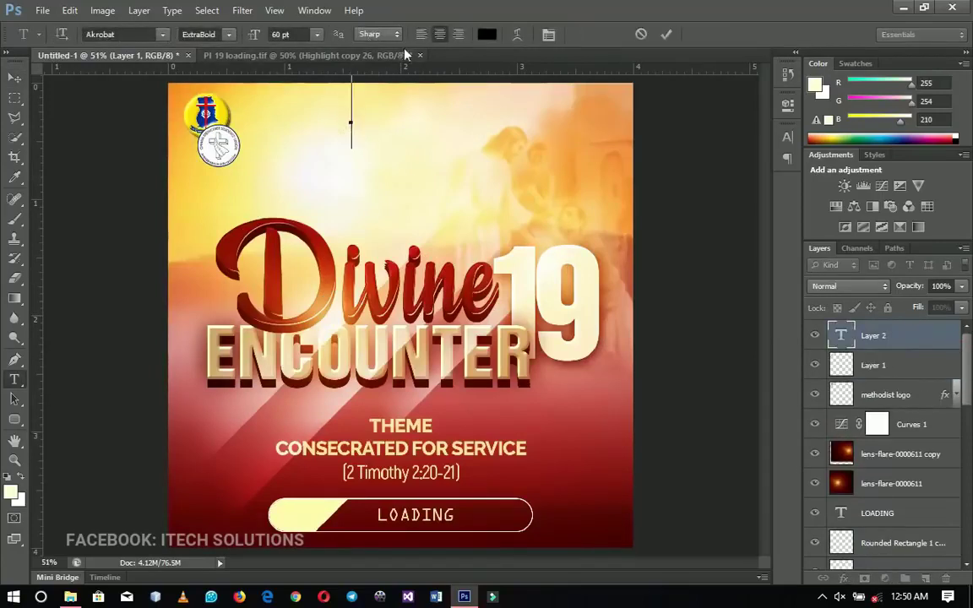
{"action": "left_click_drag", "start_coordinate": [257, 38], "coordinate": [248, 41]}
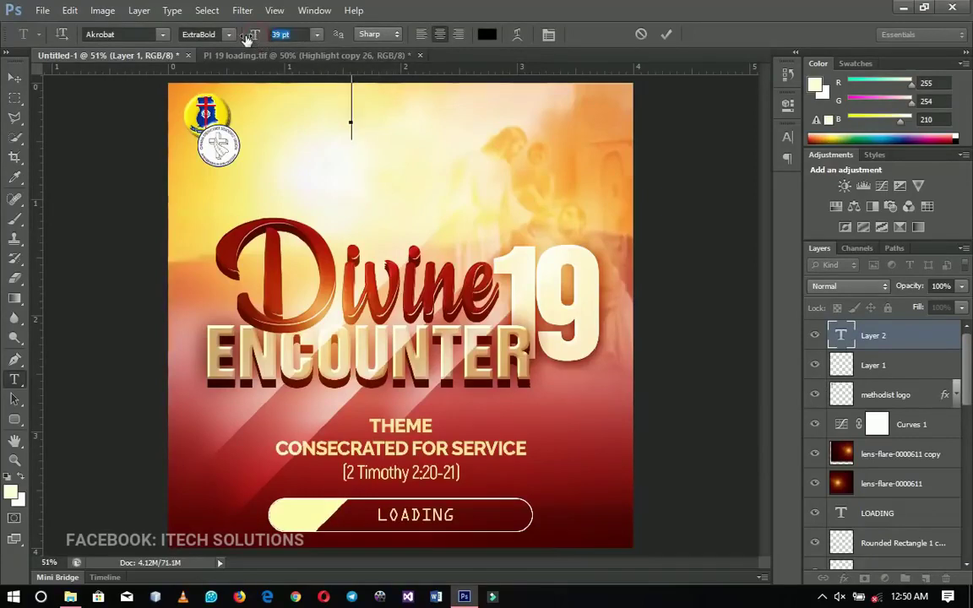
{"action": "type", "text": "GHANA METHODISTS' UNION"}
{"action": "key", "text": "Return"}
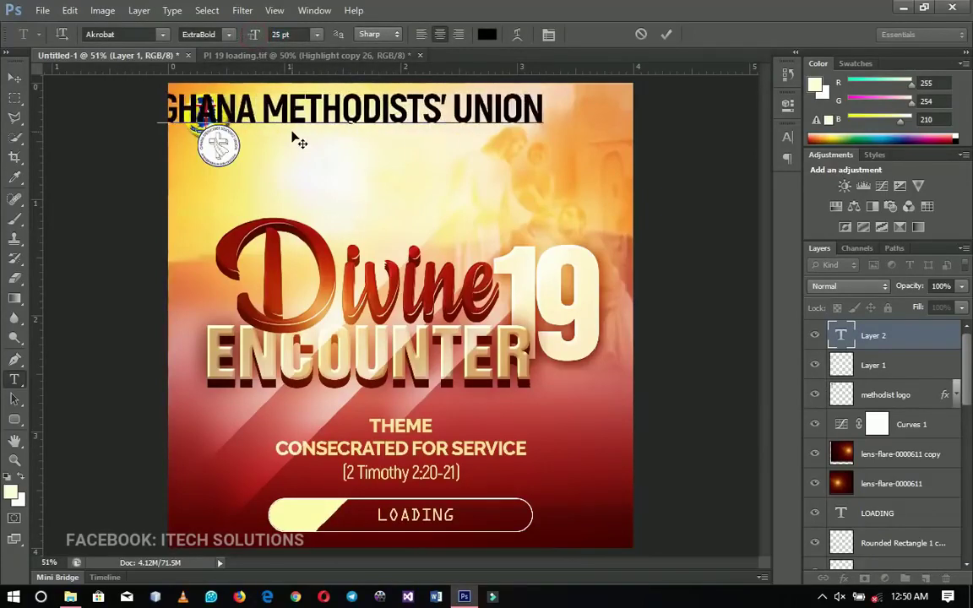
{"action": "type", "text": "UEW - K LOCAL"}
- Reduce the two-line heading's size and leading, place it beside the logos and set "UEW - K LOCAL" in a lighter weight
{"action": "key", "text": "ctrl+a"}
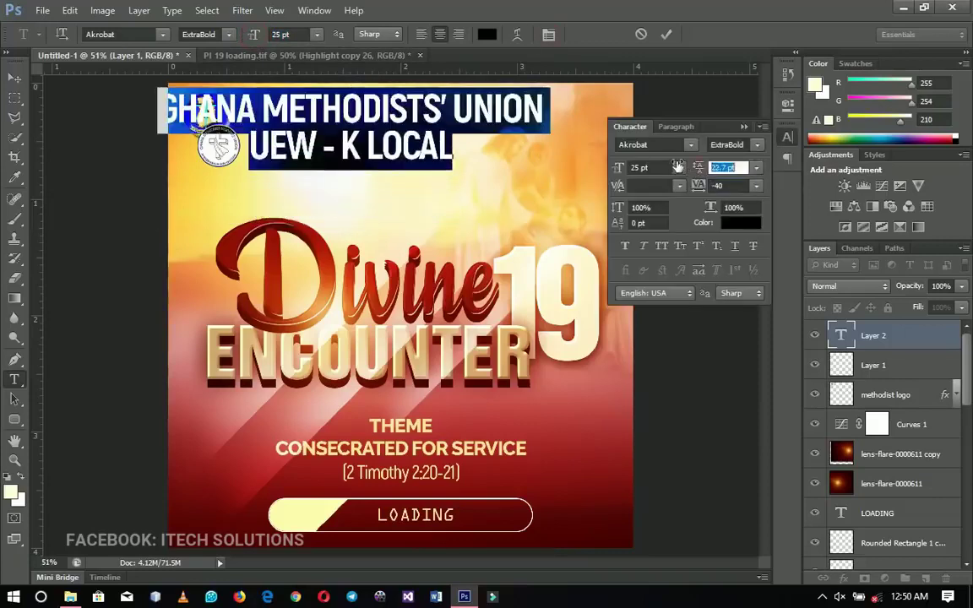
{"action": "key", "text": "ctrl+Return"}
{"action": "key", "text": "v"}
{"action": "key", "text": "t"}
{"action": "left_click_drag", "start_coordinate": [469, 137], "coordinate": [258, 148]}
{"action": "key", "text": "ctrl+Return"}
{"action": "key", "text": "v"}
{"action": "left_click", "coordinate": [844, 336]}
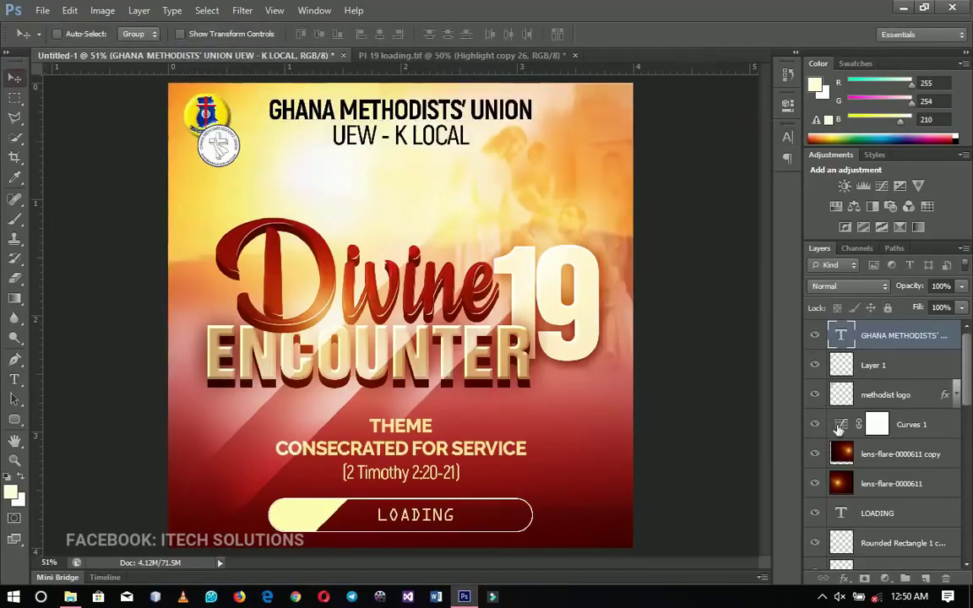
- Reopen the Curves 1 adjustment and pull the RGB curve's control point further down and right to increase contrast
{"action": "double_click", "coordinate": [840, 432]}
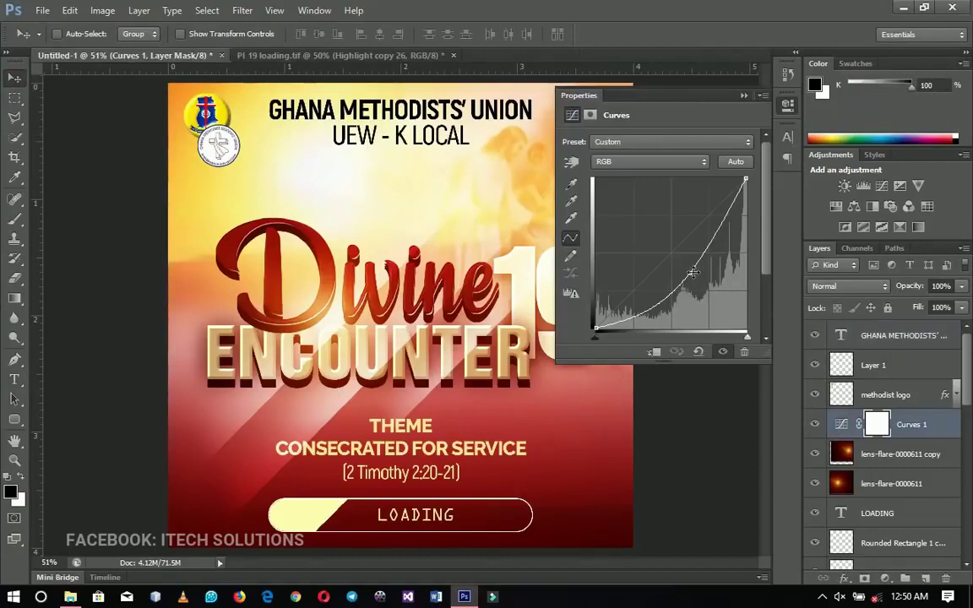
{"action": "left_click_drag", "start_coordinate": [691, 272], "coordinate": [689, 277]}
{"action": "left_click_drag", "start_coordinate": [691, 279], "coordinate": [701, 272]}
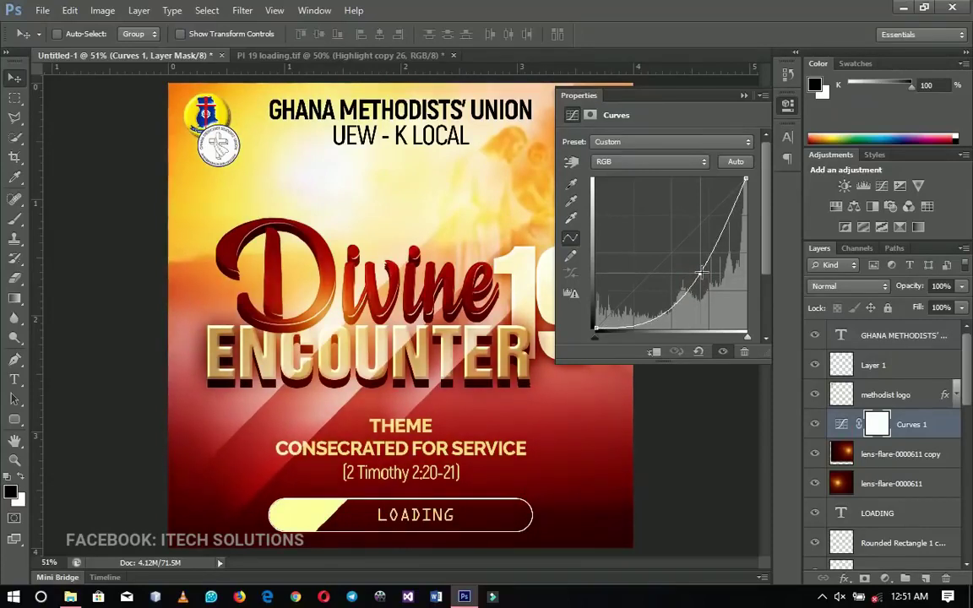